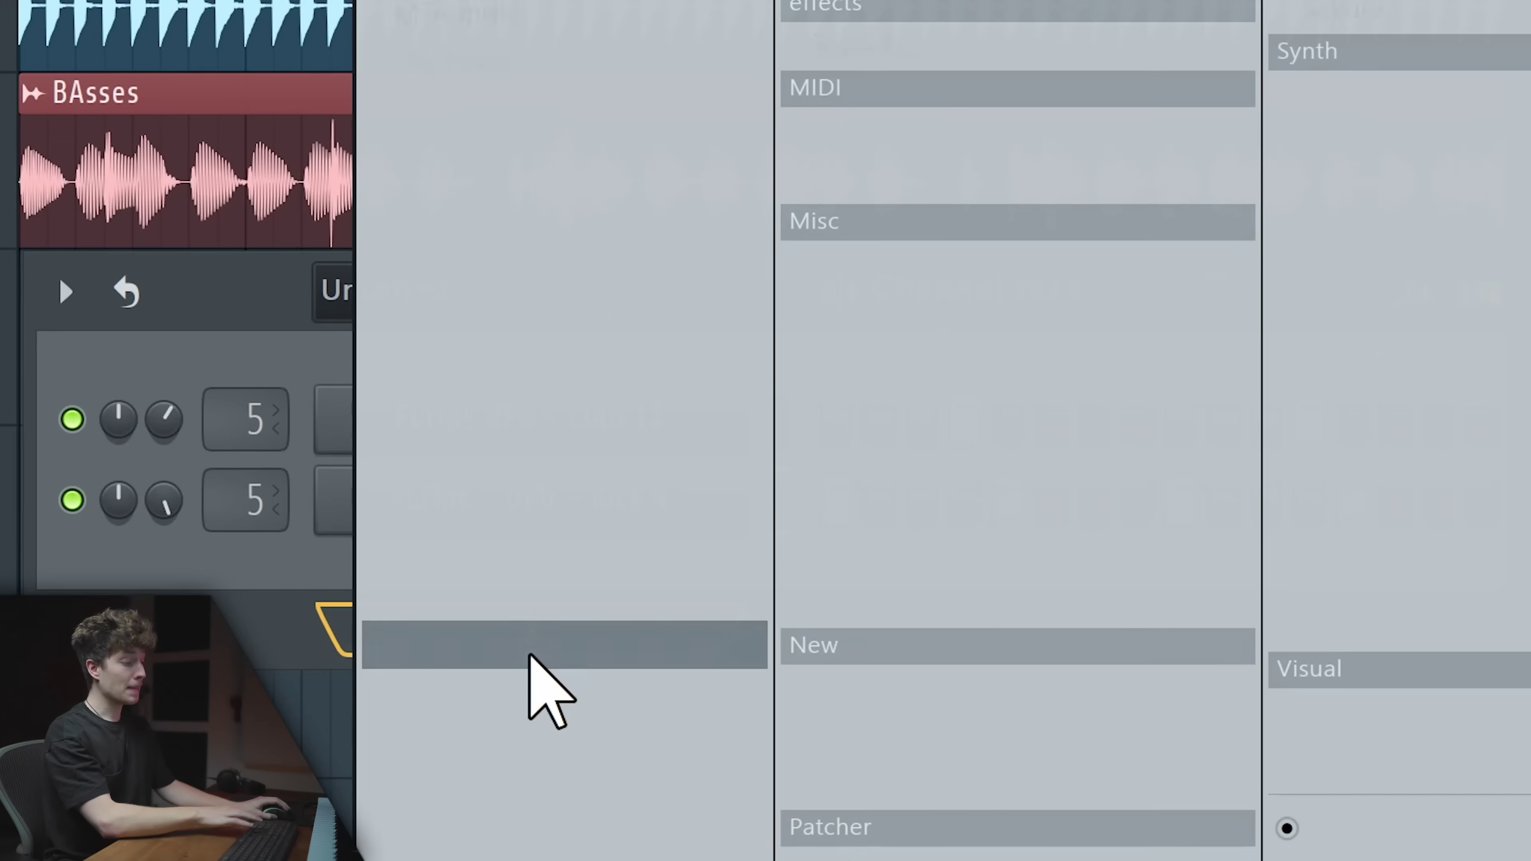
Step: Add a MIDI Out channel and drop the LFO Tool preset onto the All Instruments mixer insert
key("m")
key("Return")
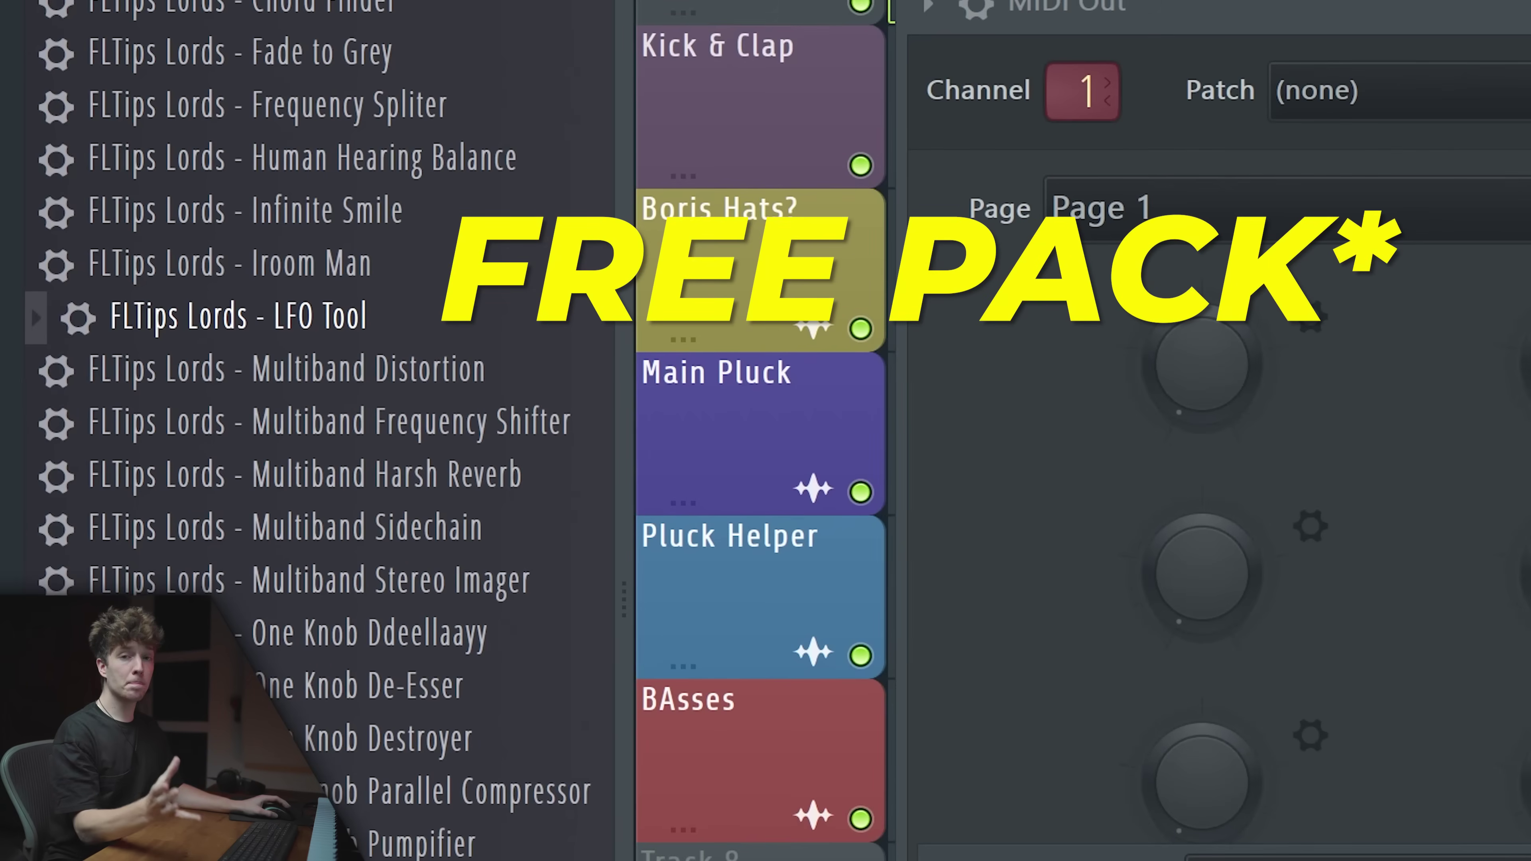
left_click_drag(581, 501, 307, 342)
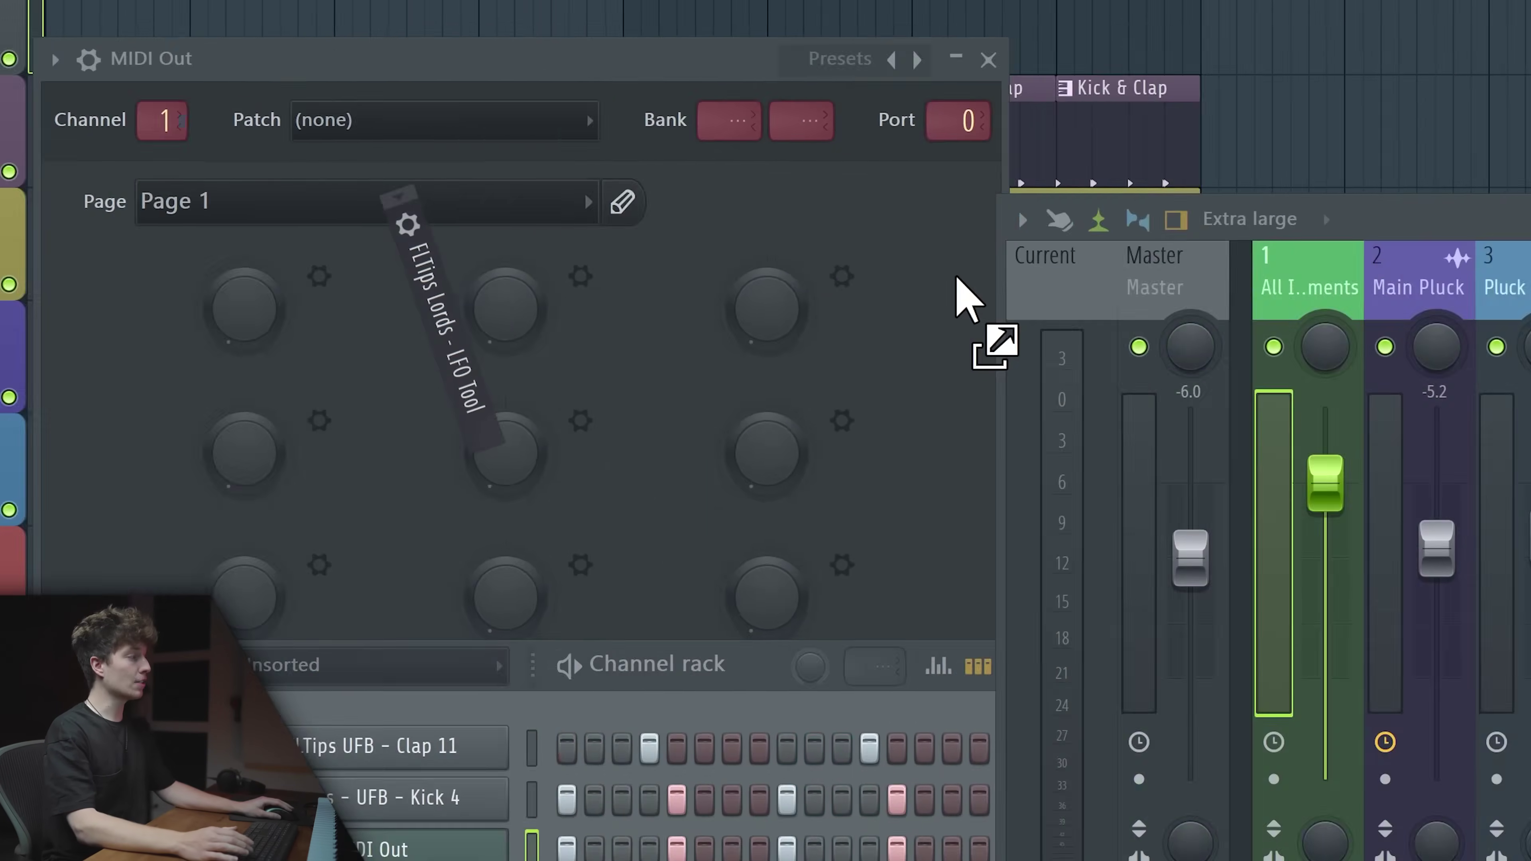
left_click_drag(967, 301, 627, 84)
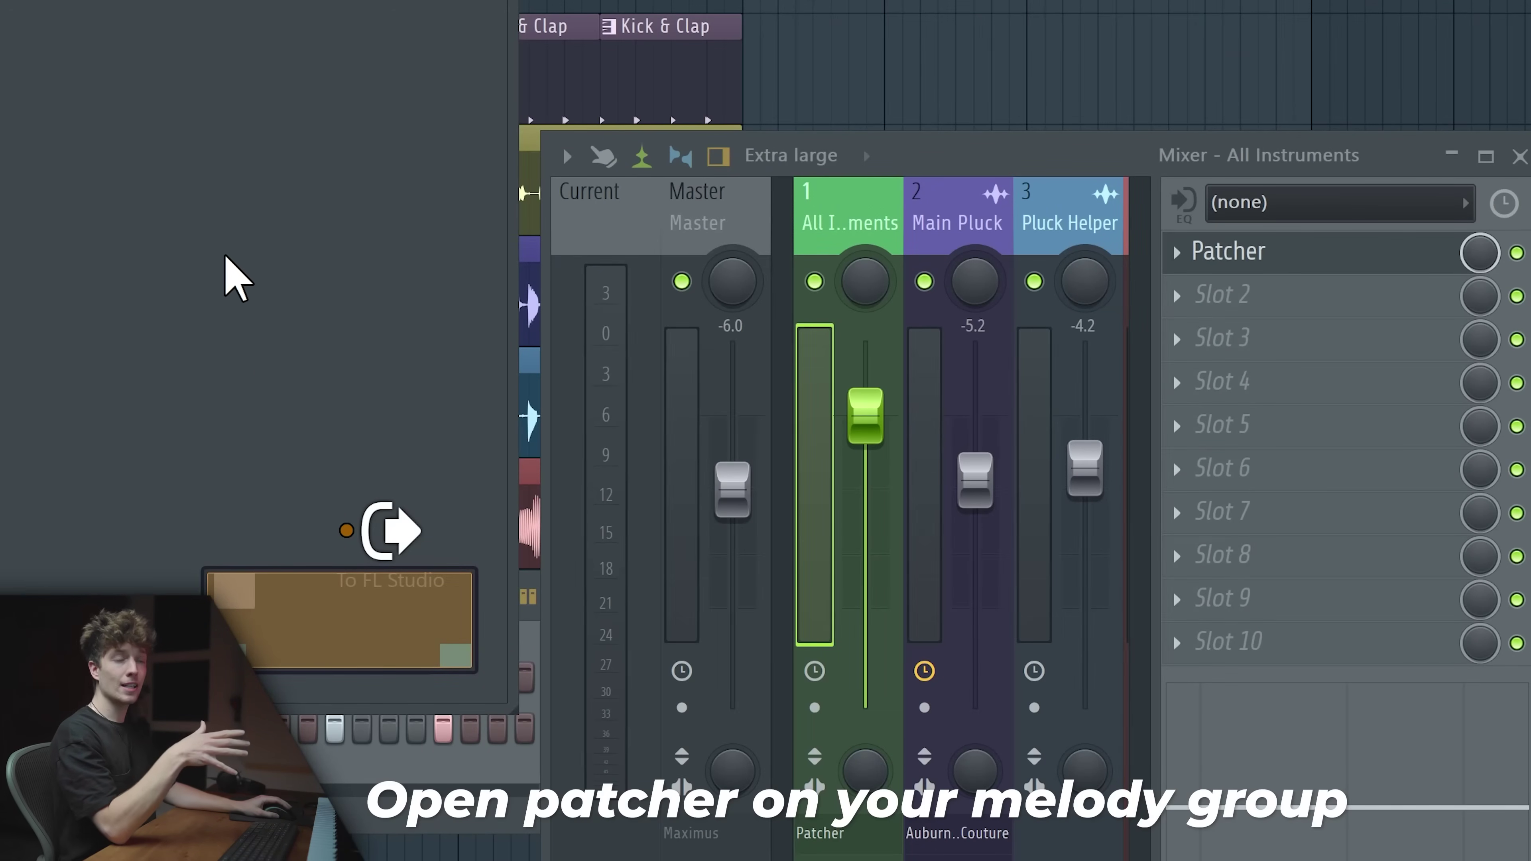
Step: Add Fruity Balance to the Patcher map from the full plugin list
right_click(224, 256)
left_click(277, 270)
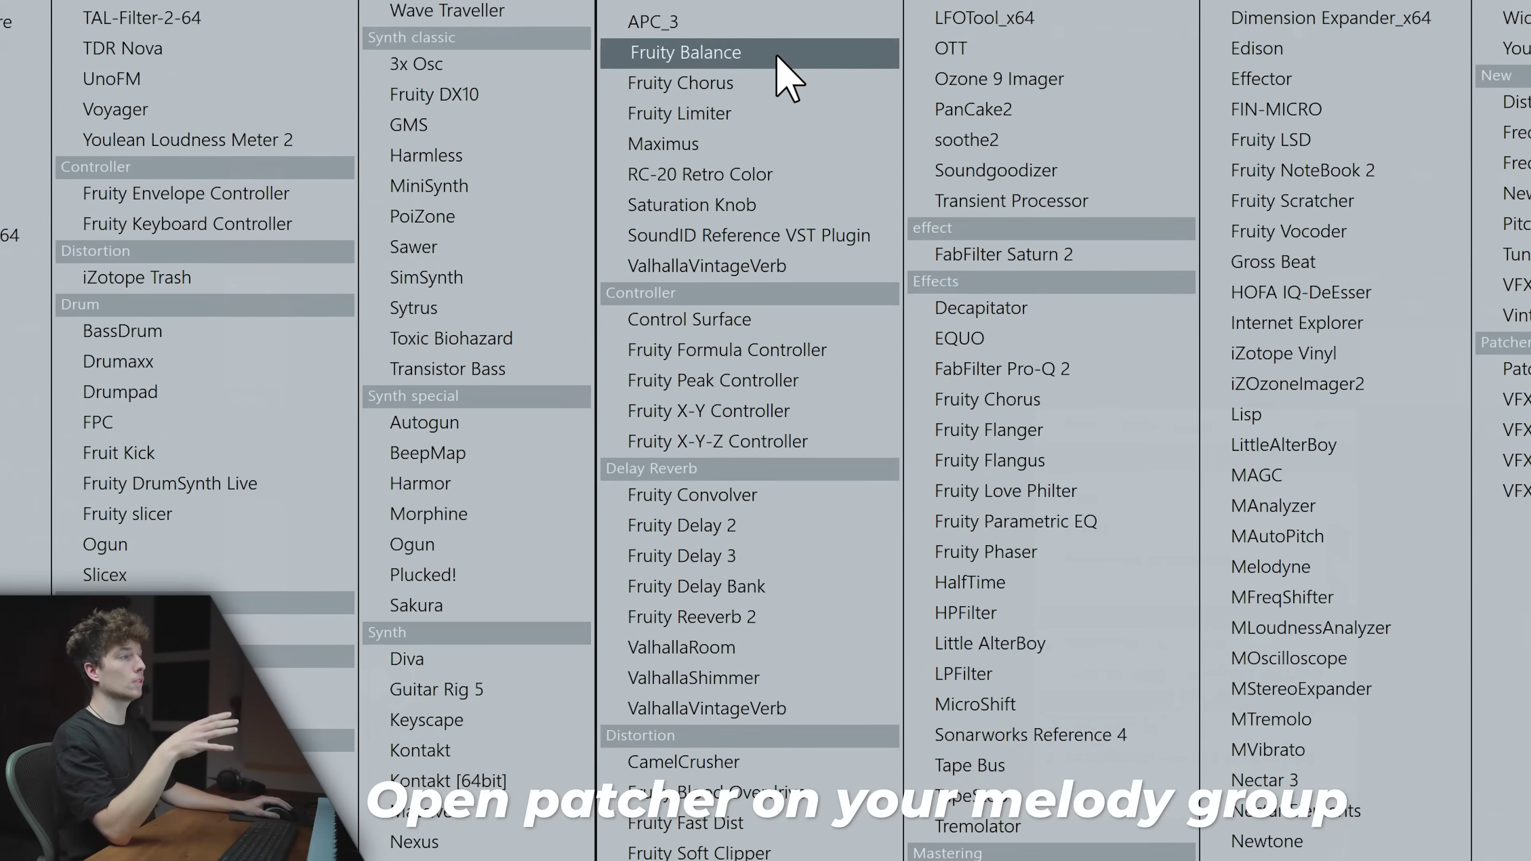
left_click(777, 57)
Step: Activate Fruity Balance's Volume knob as a Patcher parameter input
double_click(1023, 405)
left_click_drag(1012, 403, 1022, 188)
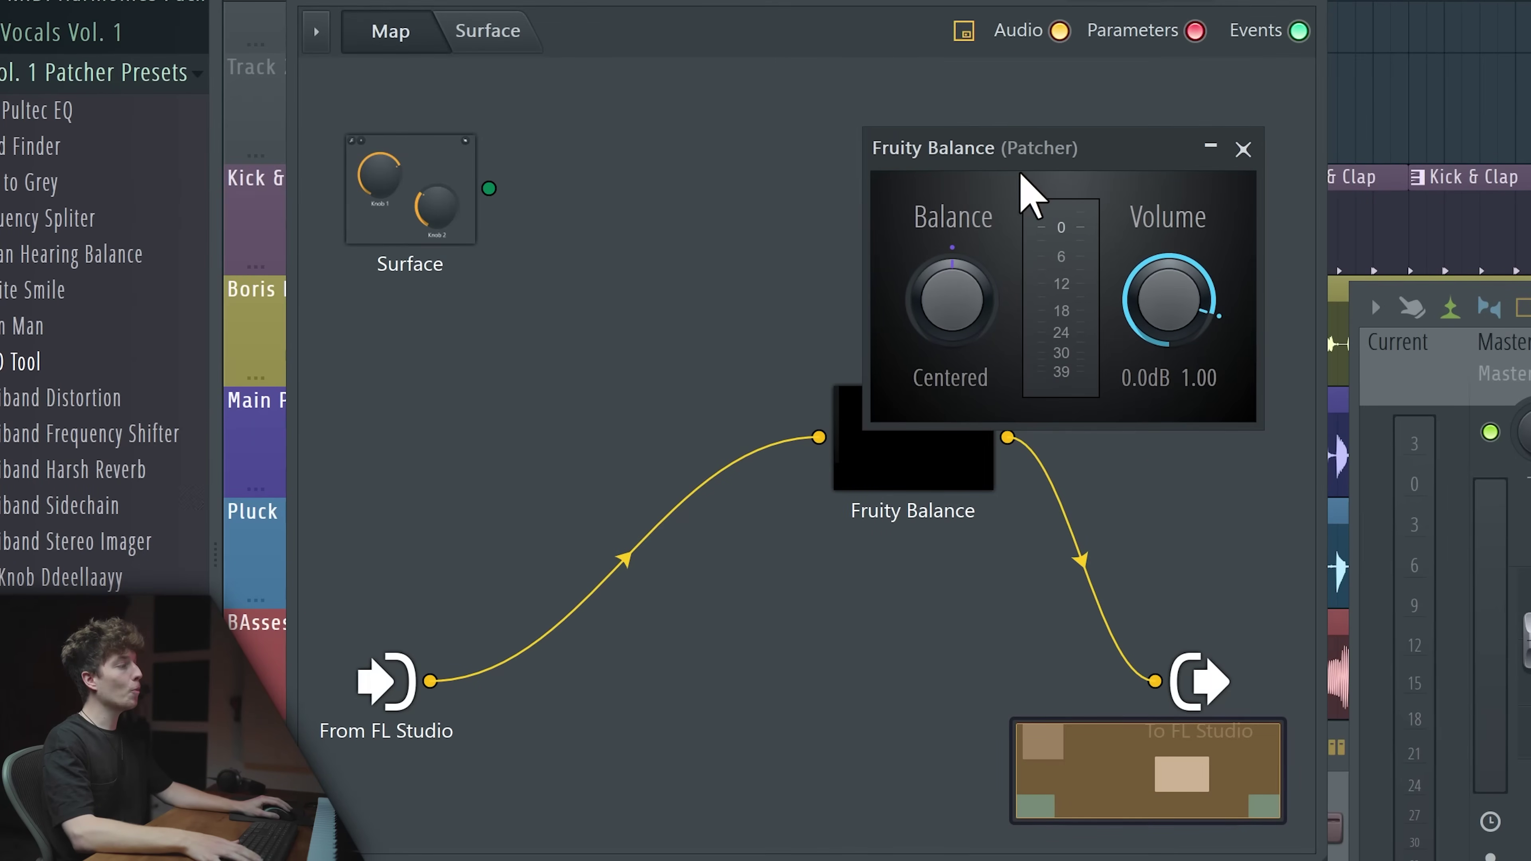
right_click(1145, 289)
left_click(1242, 335)
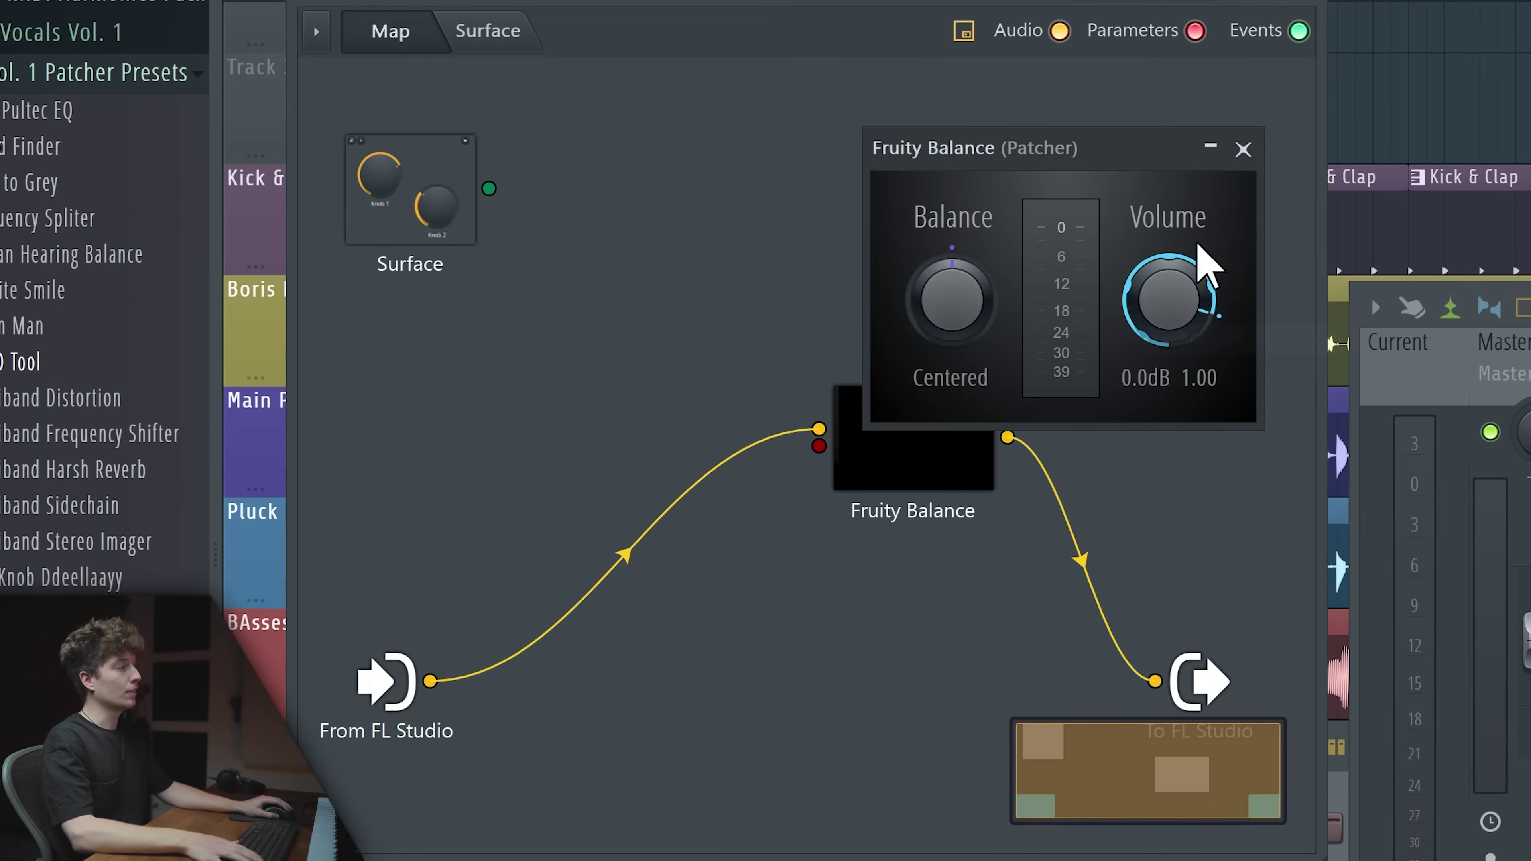
left_click(1243, 149)
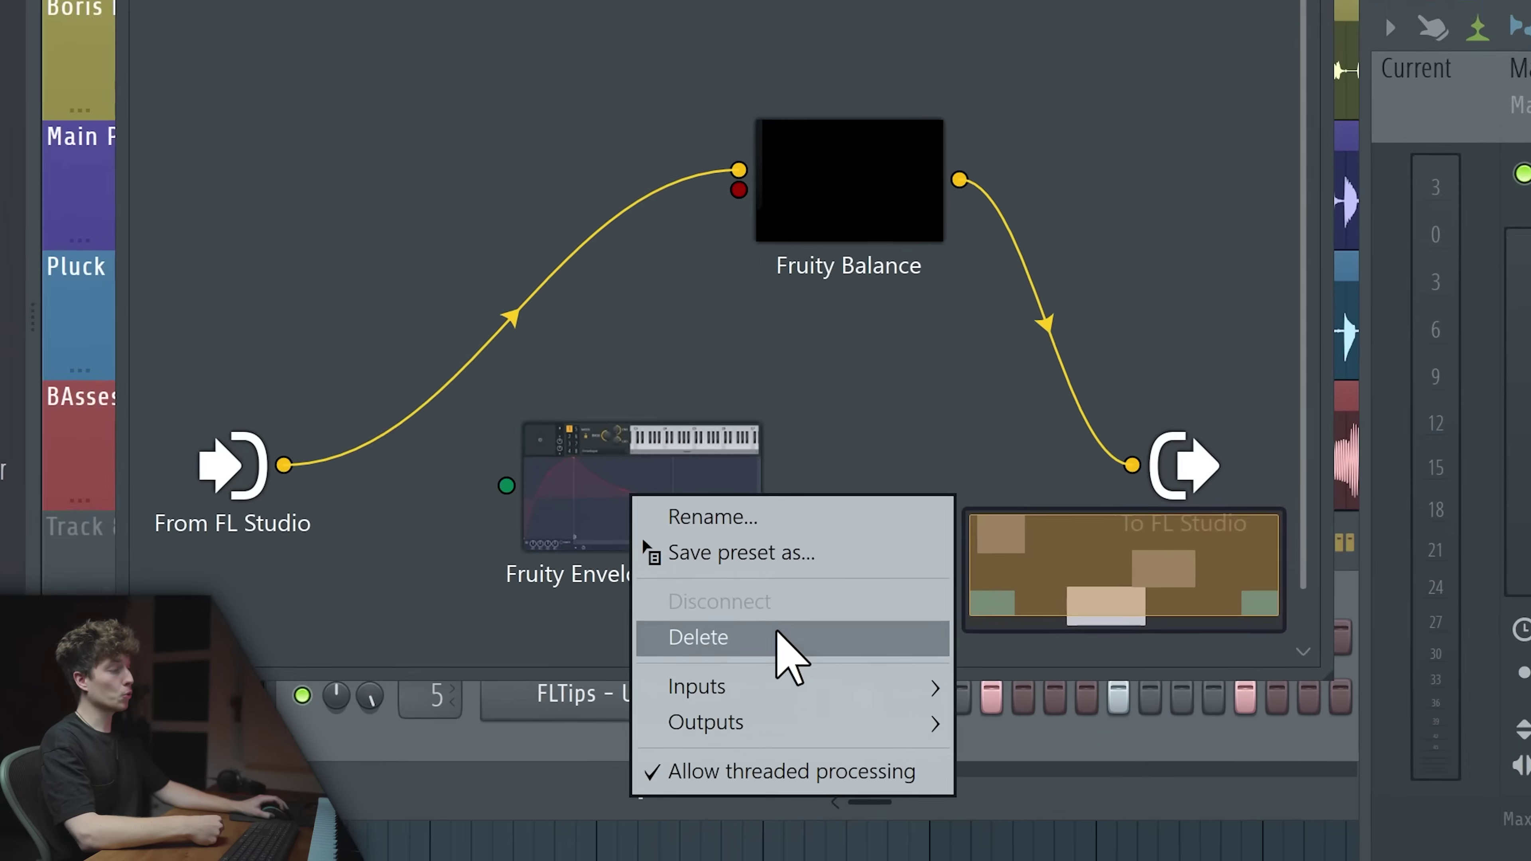
Step: Route the Envelope Controller's Articulator 1 output to Fruity Balance Volume and verify the link
mouse_move(991, 860)
mouse_move(1050, 860)
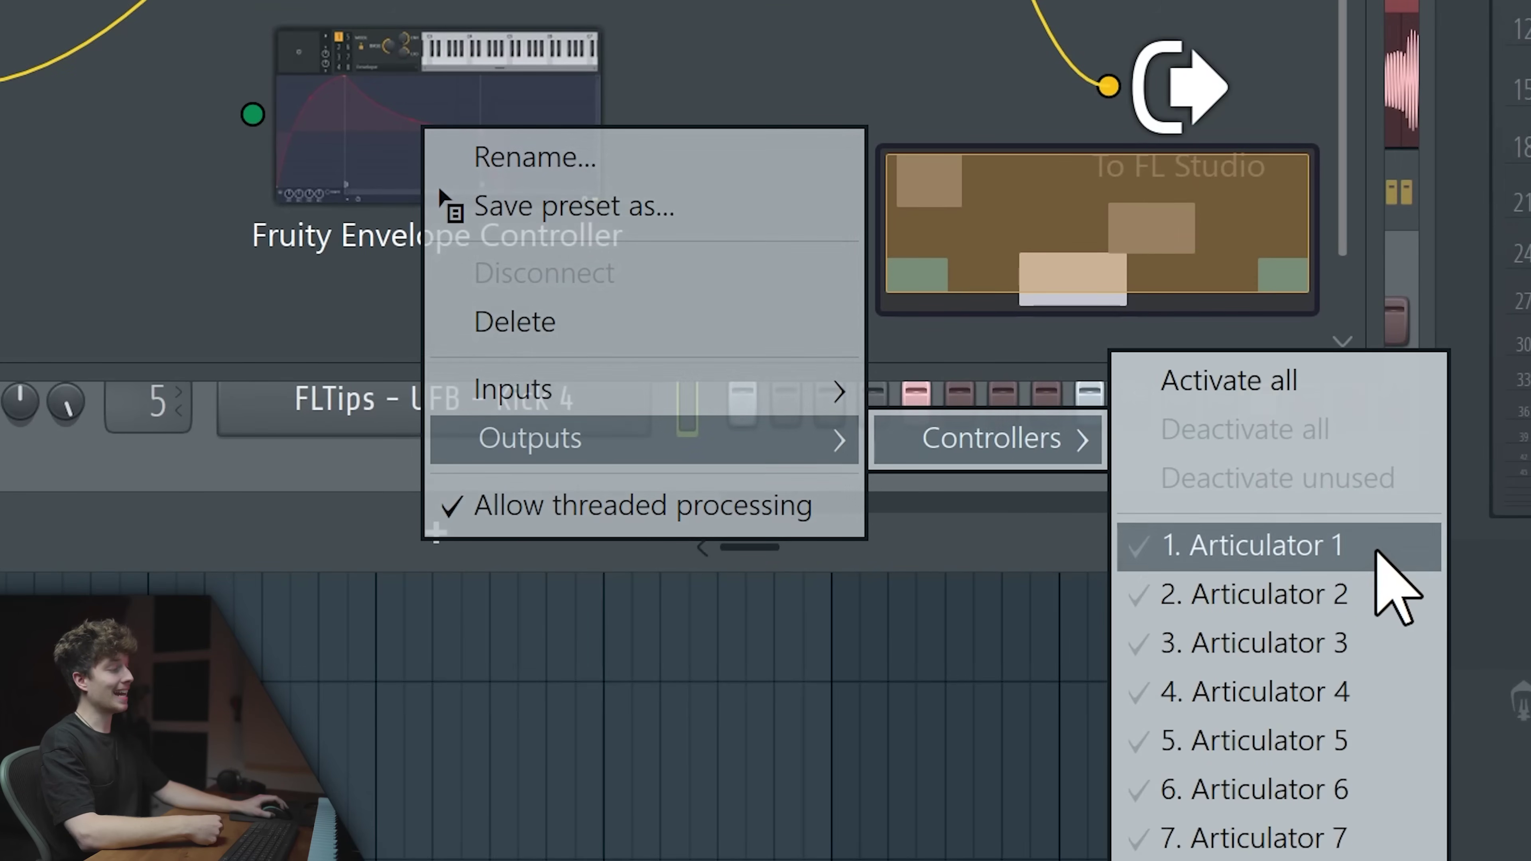
left_click(1377, 553)
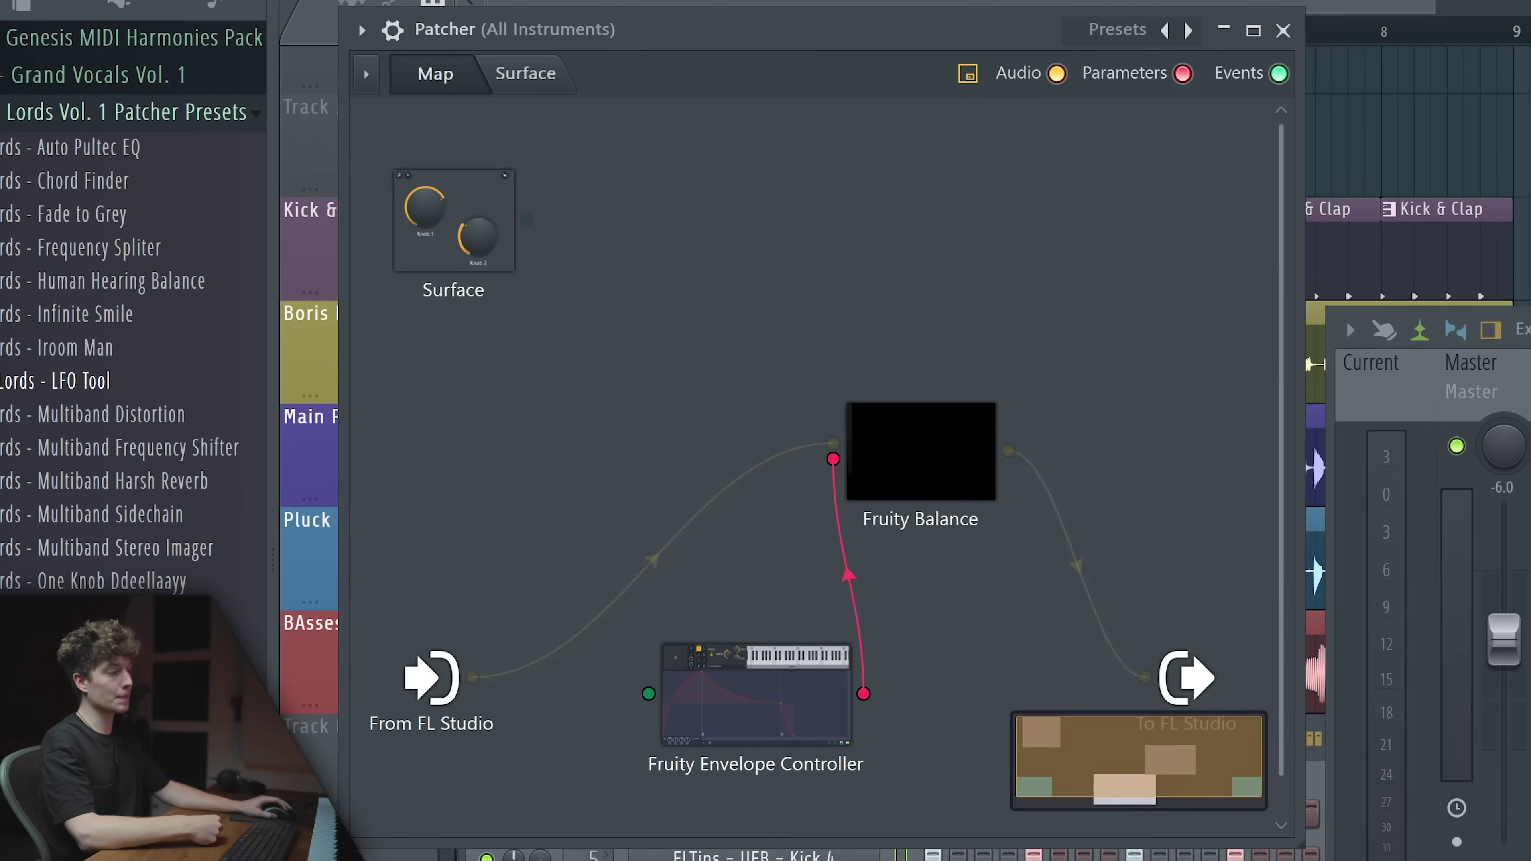
left_click(756, 678)
key("Escape")
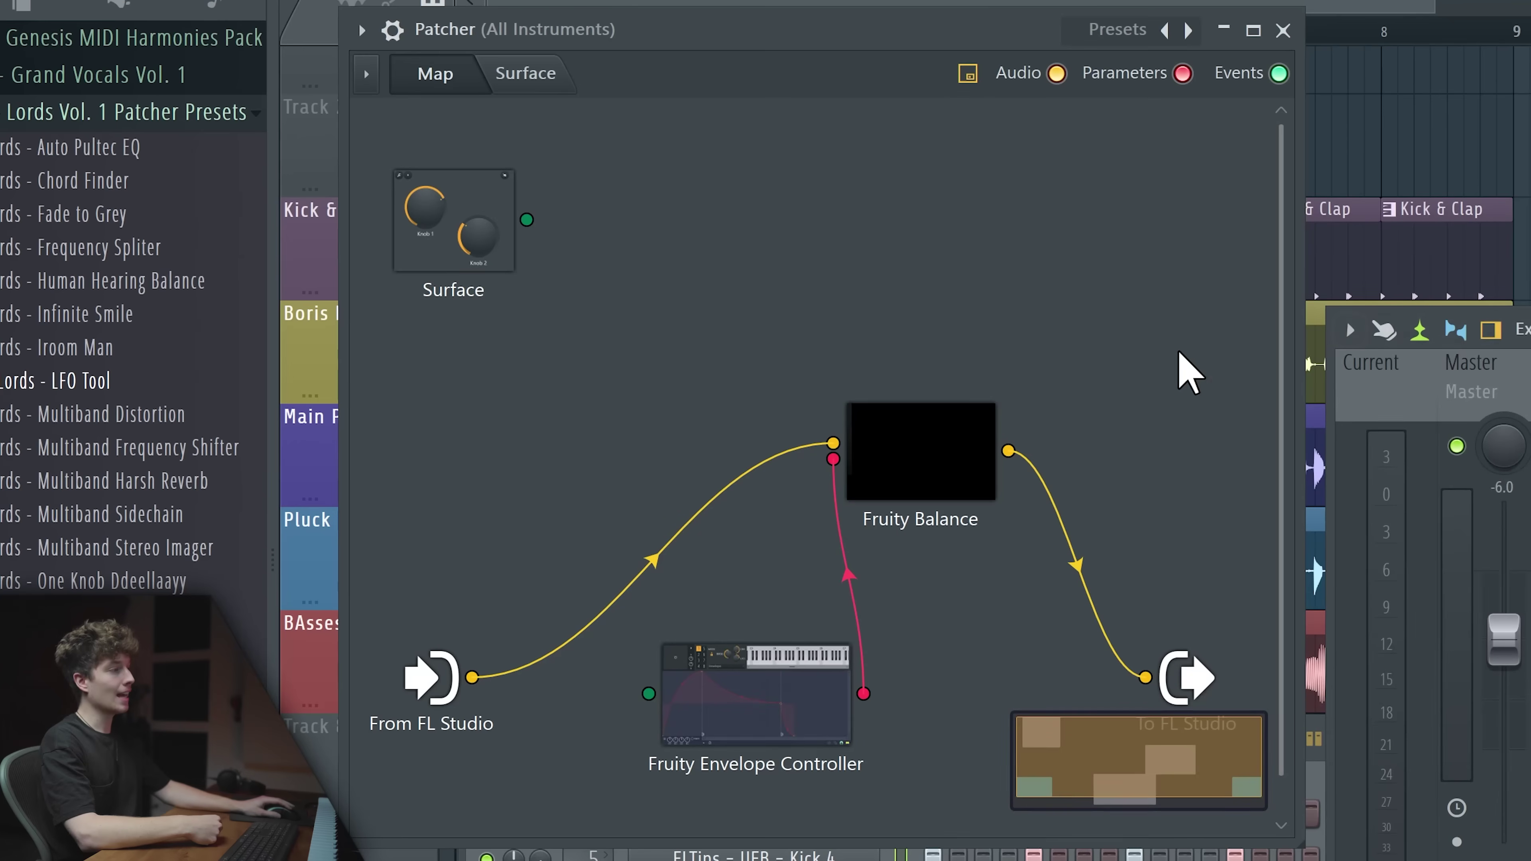
left_click(892, 461)
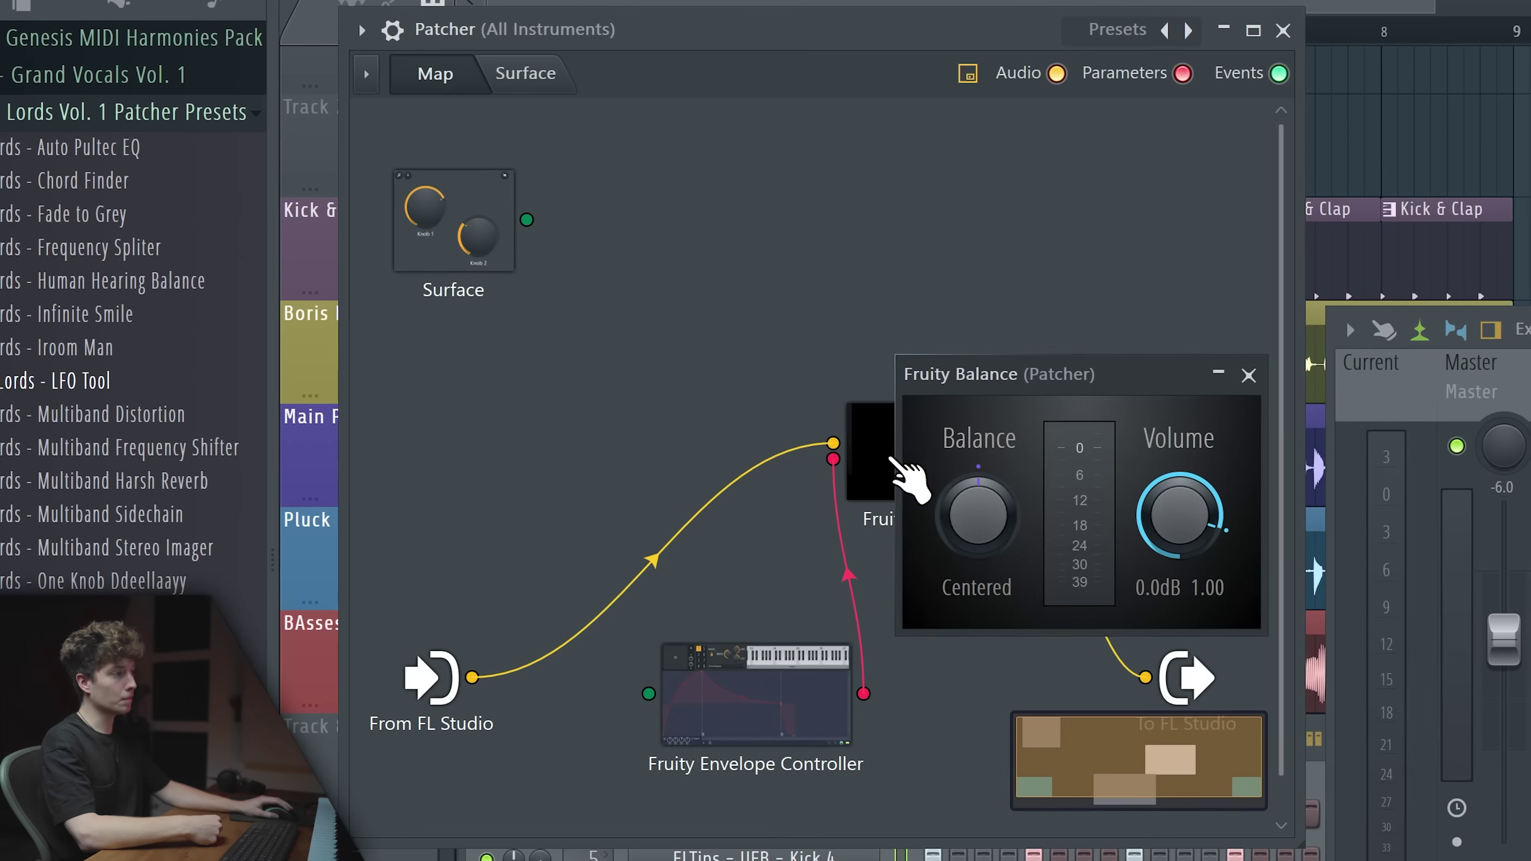
key("Escape")
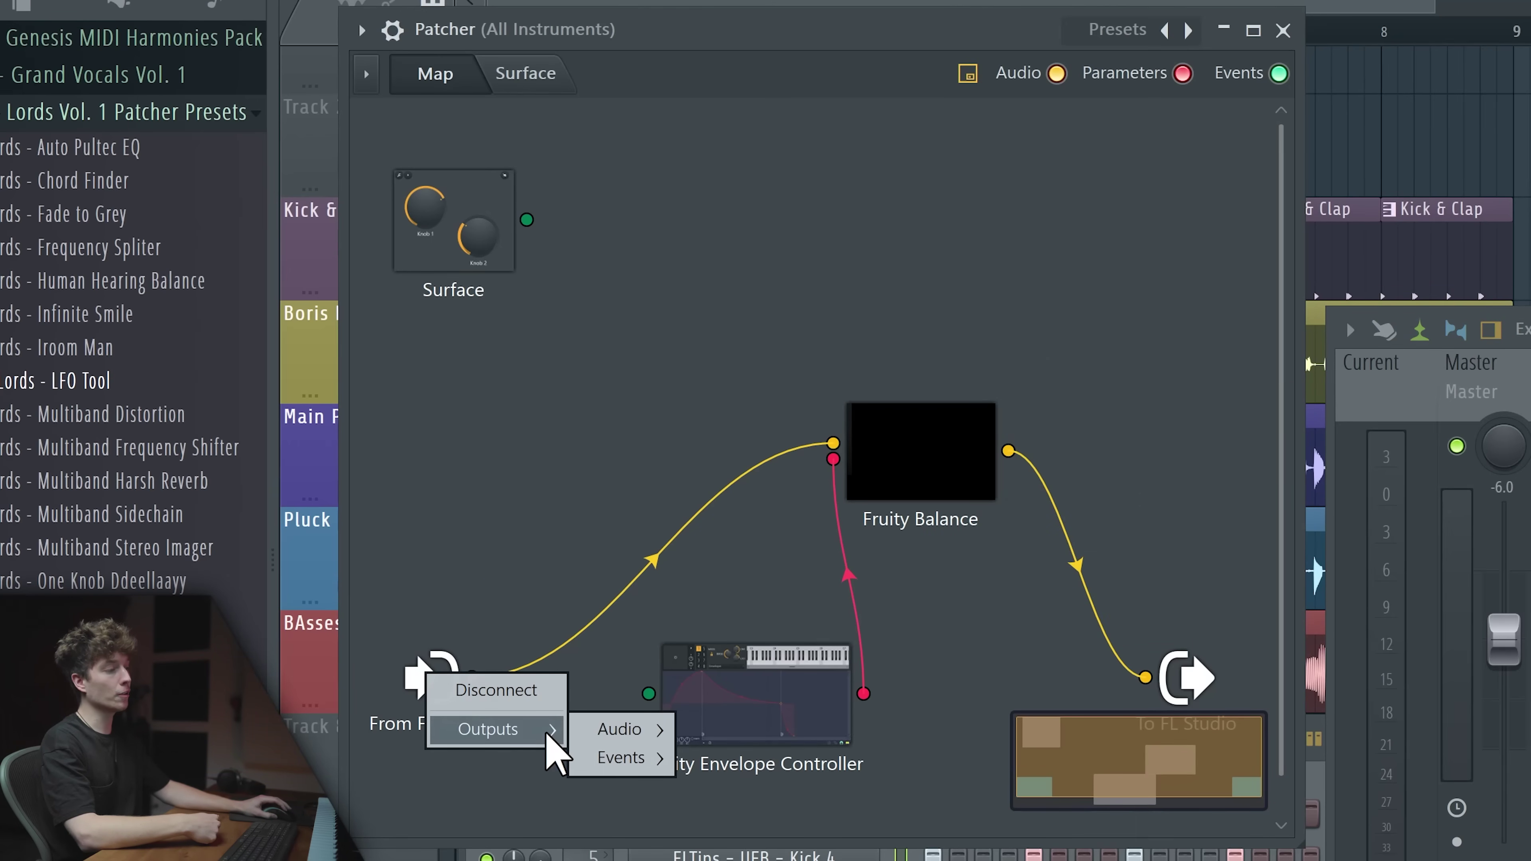
Step: Enable MIDI port 0 events on From FL Studio and wire them into the Envelope Controller
mouse_move(641, 772)
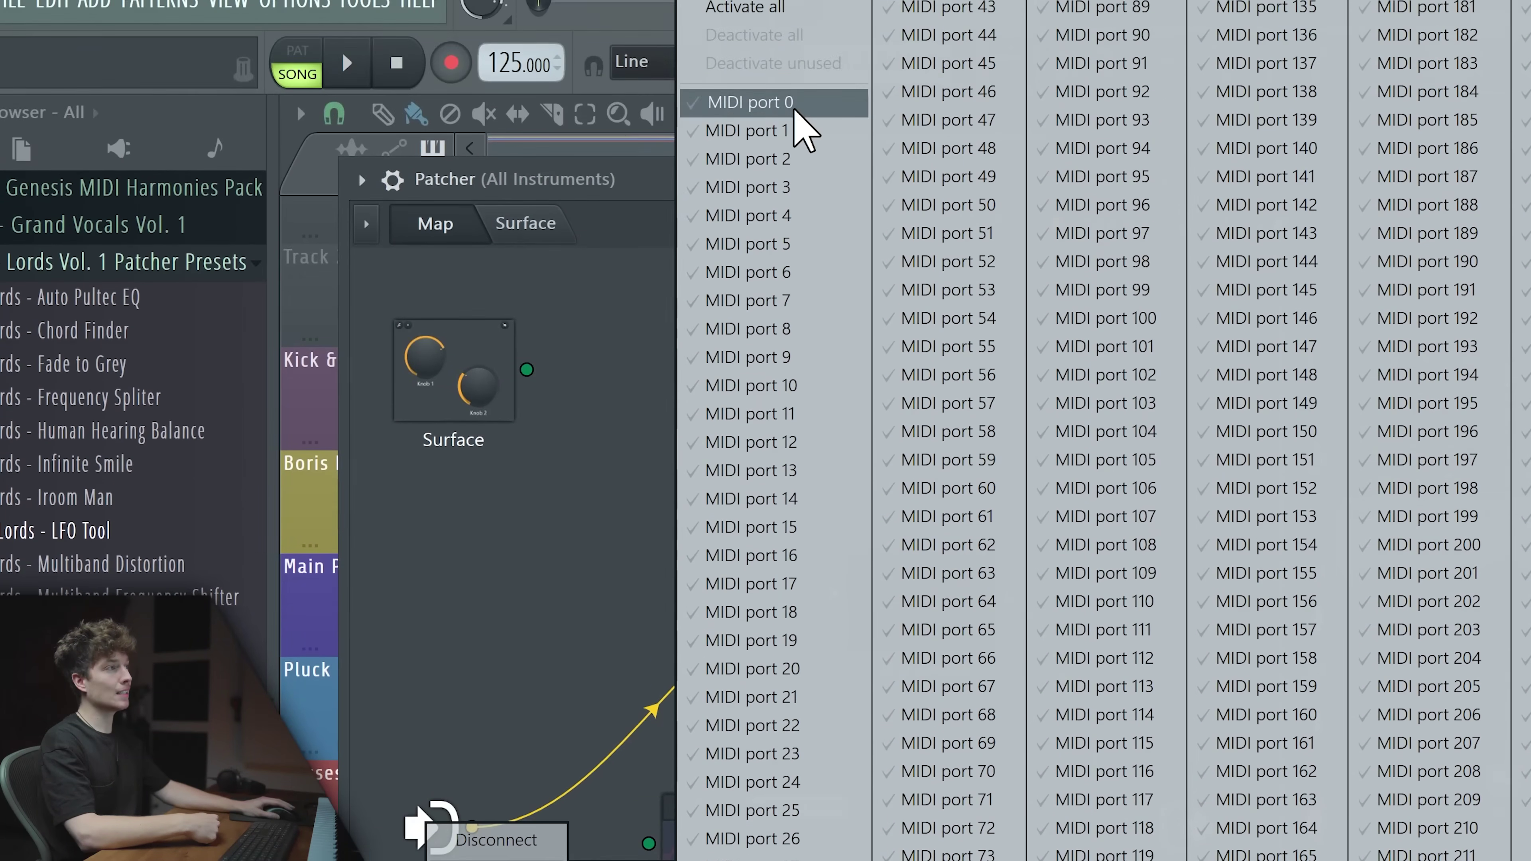
left_click(794, 110)
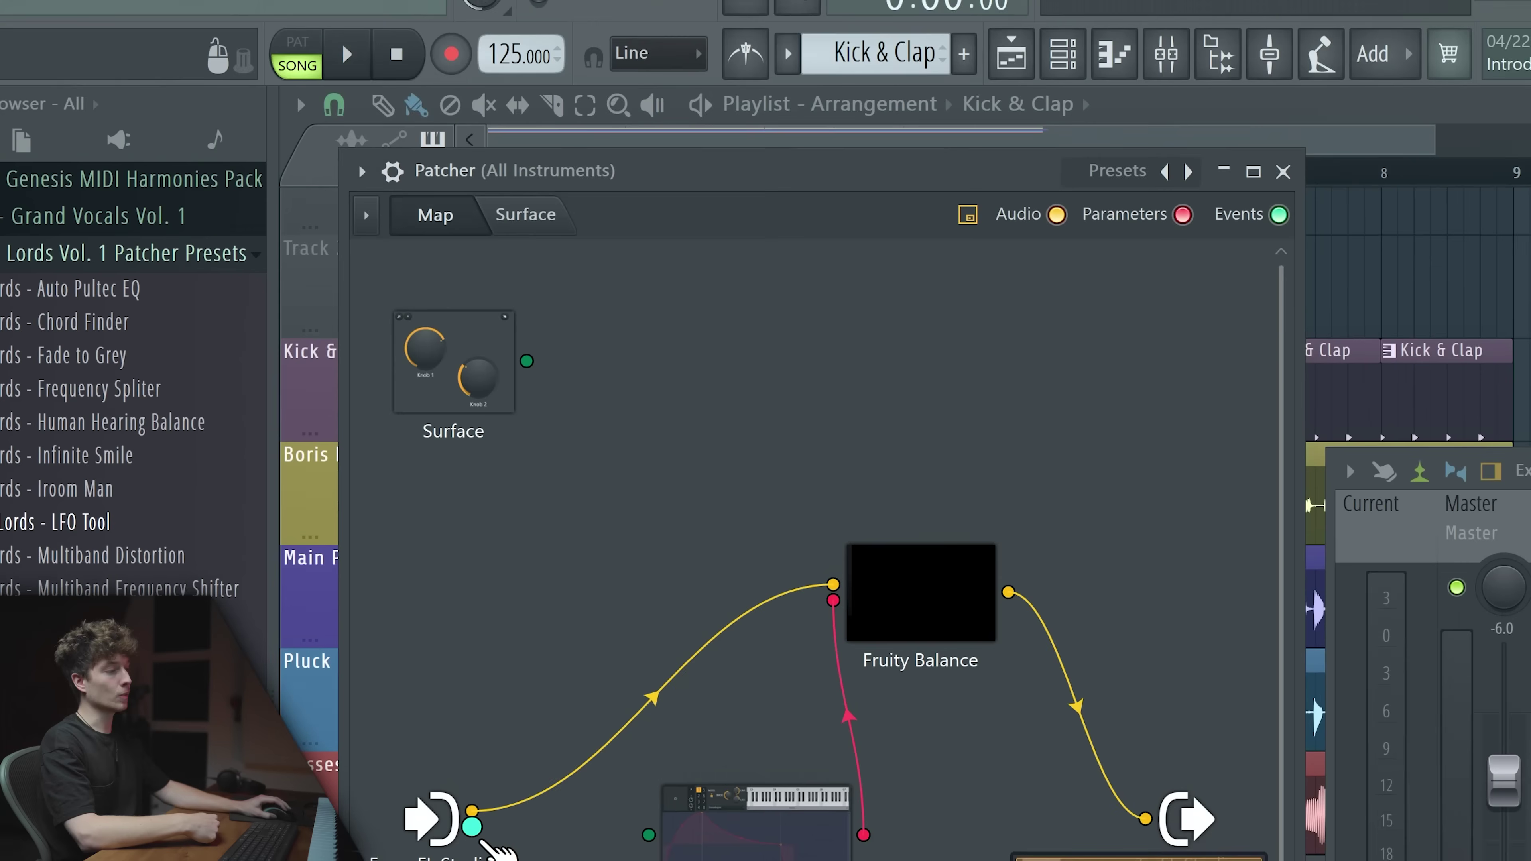
left_click_drag(472, 837, 540, 844)
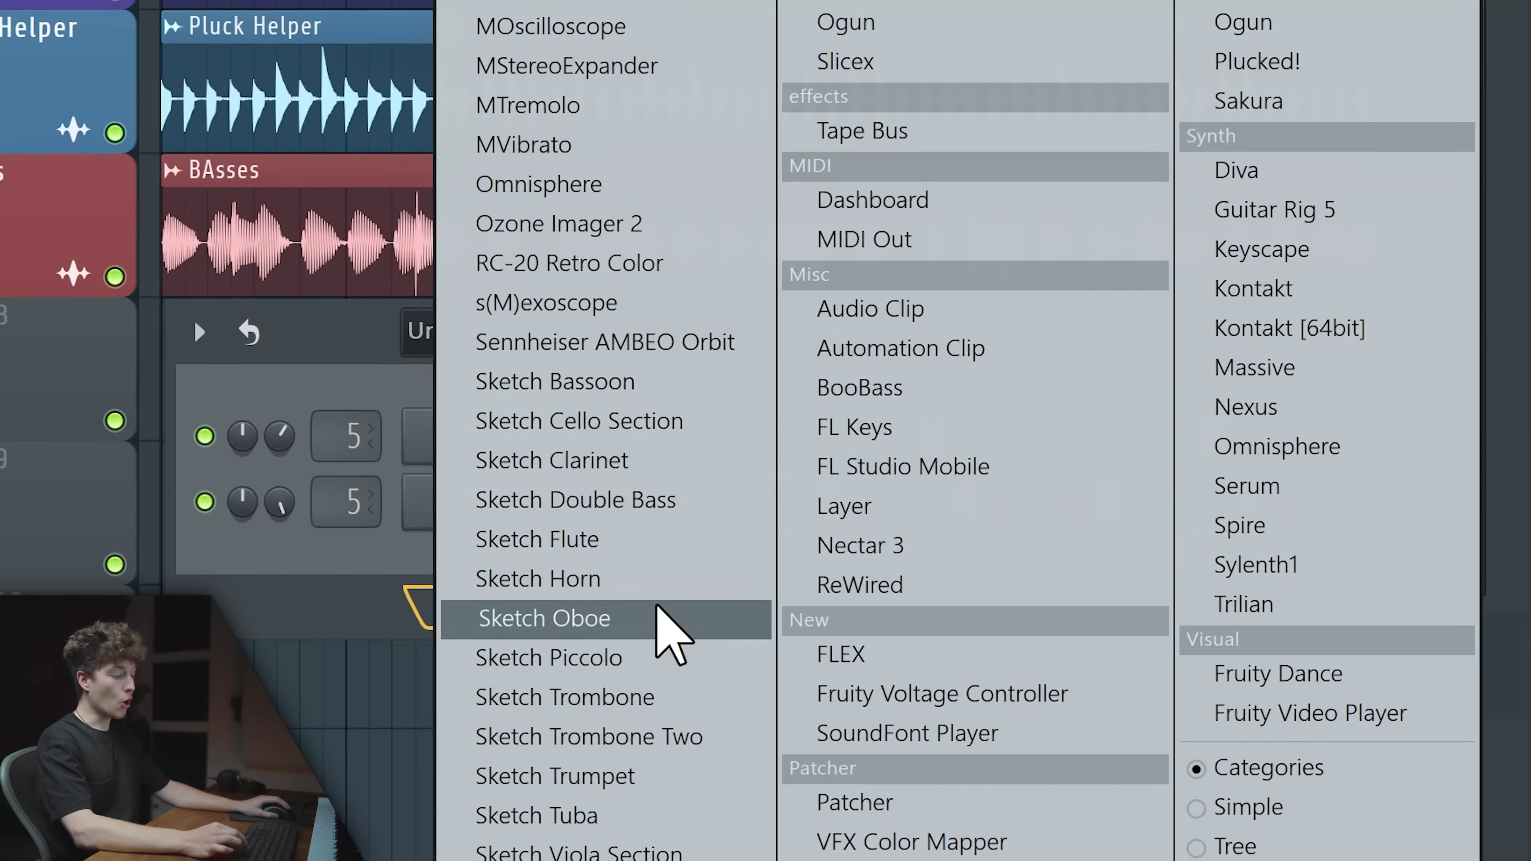
Step: Add a MIDI Out channel and take the Patcher's incoming events from MIDI port 1
left_click(929, 229)
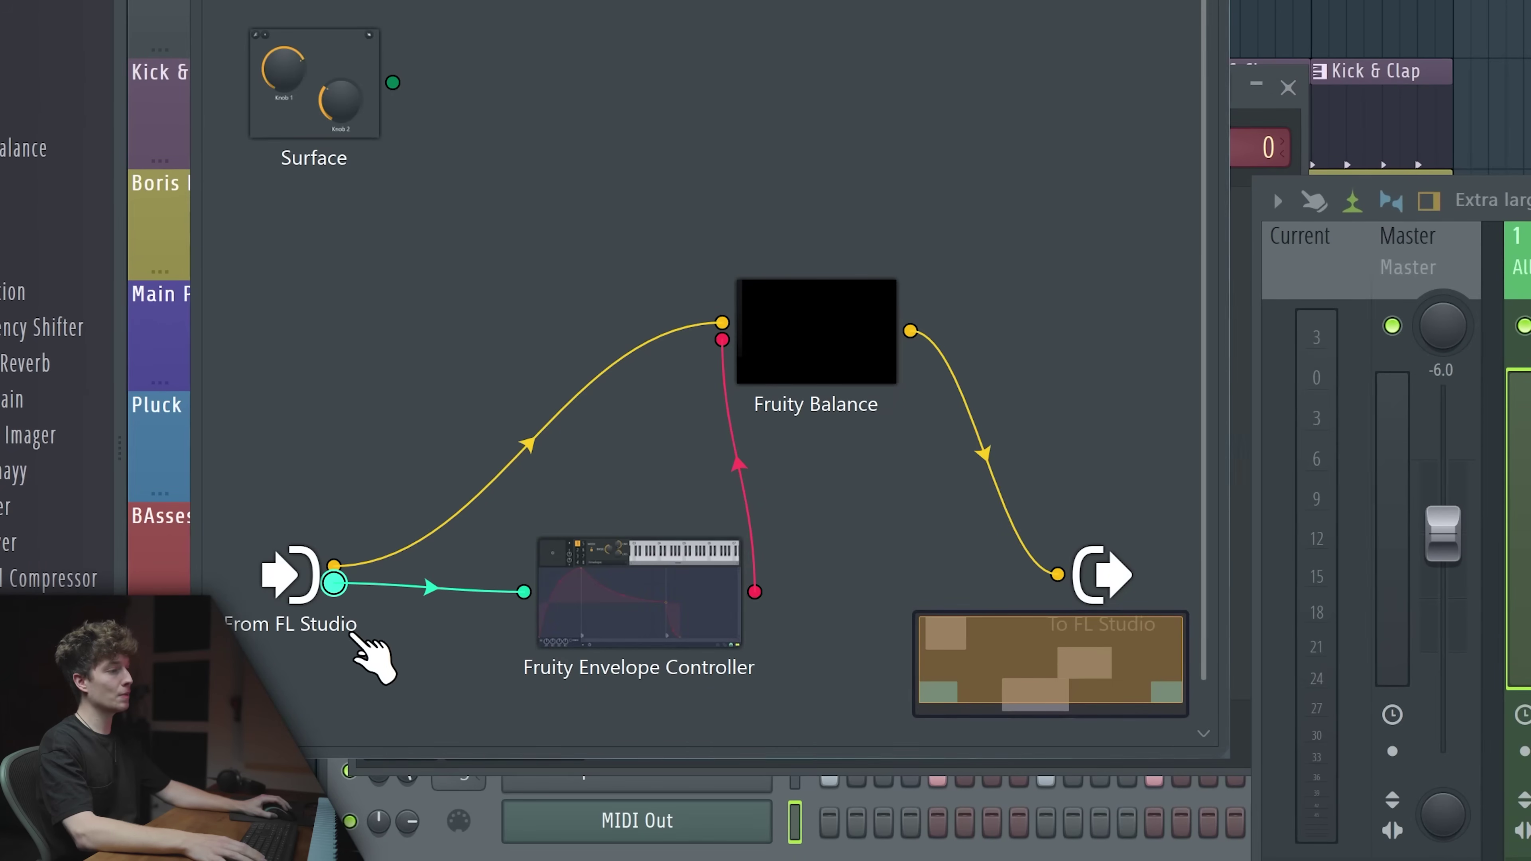
mouse_move(518, 691)
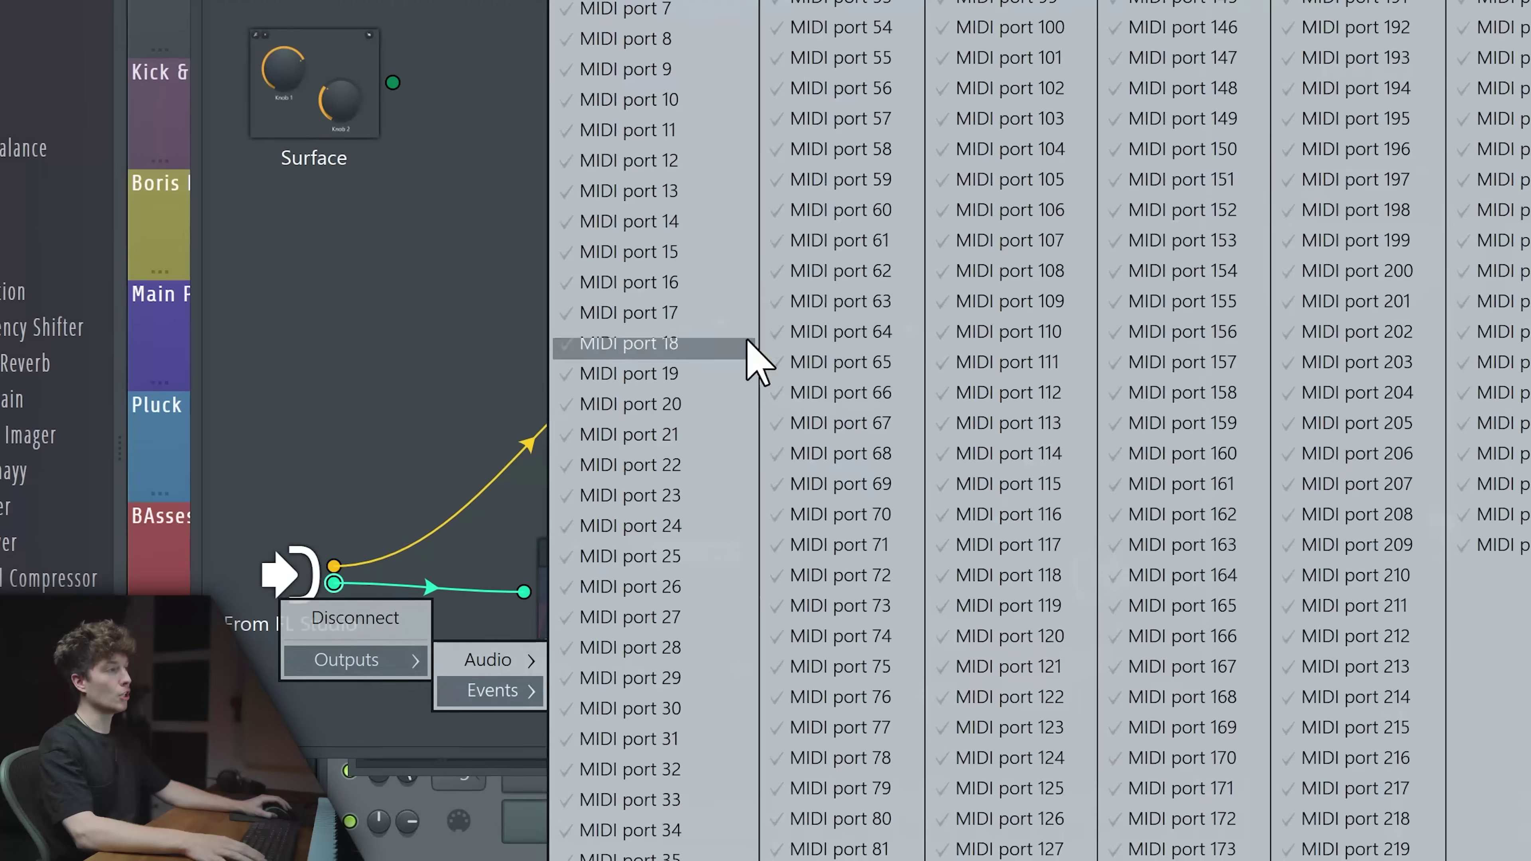
left_click(684, 96)
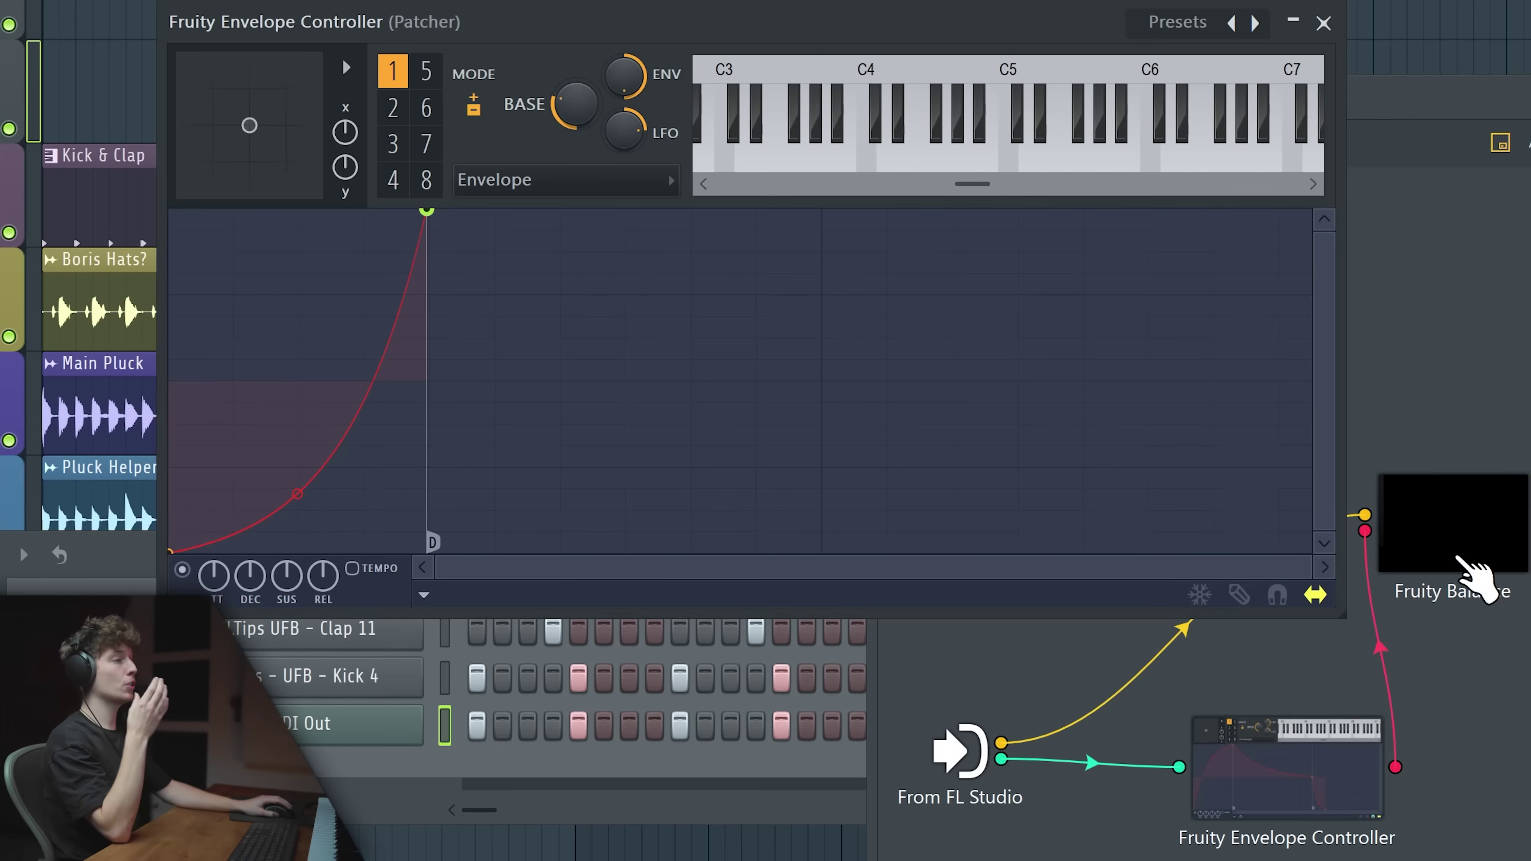
Step: Drag the Envelope Controller's peak point to fine-tune a longer, curved attack, stopping playback
left_click(1460, 560)
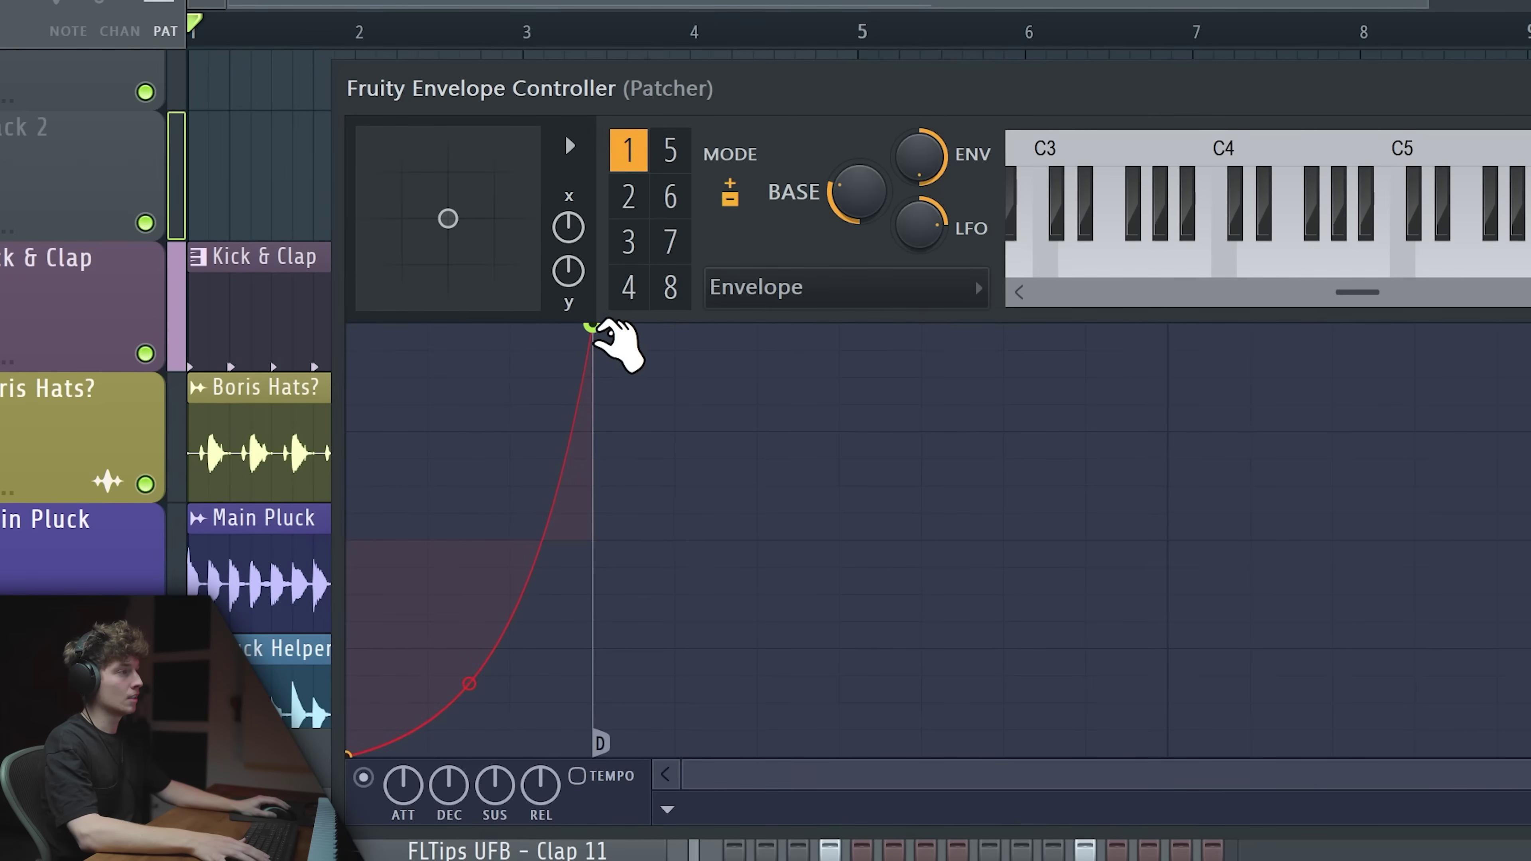
left_click_drag(594, 328, 526, 286)
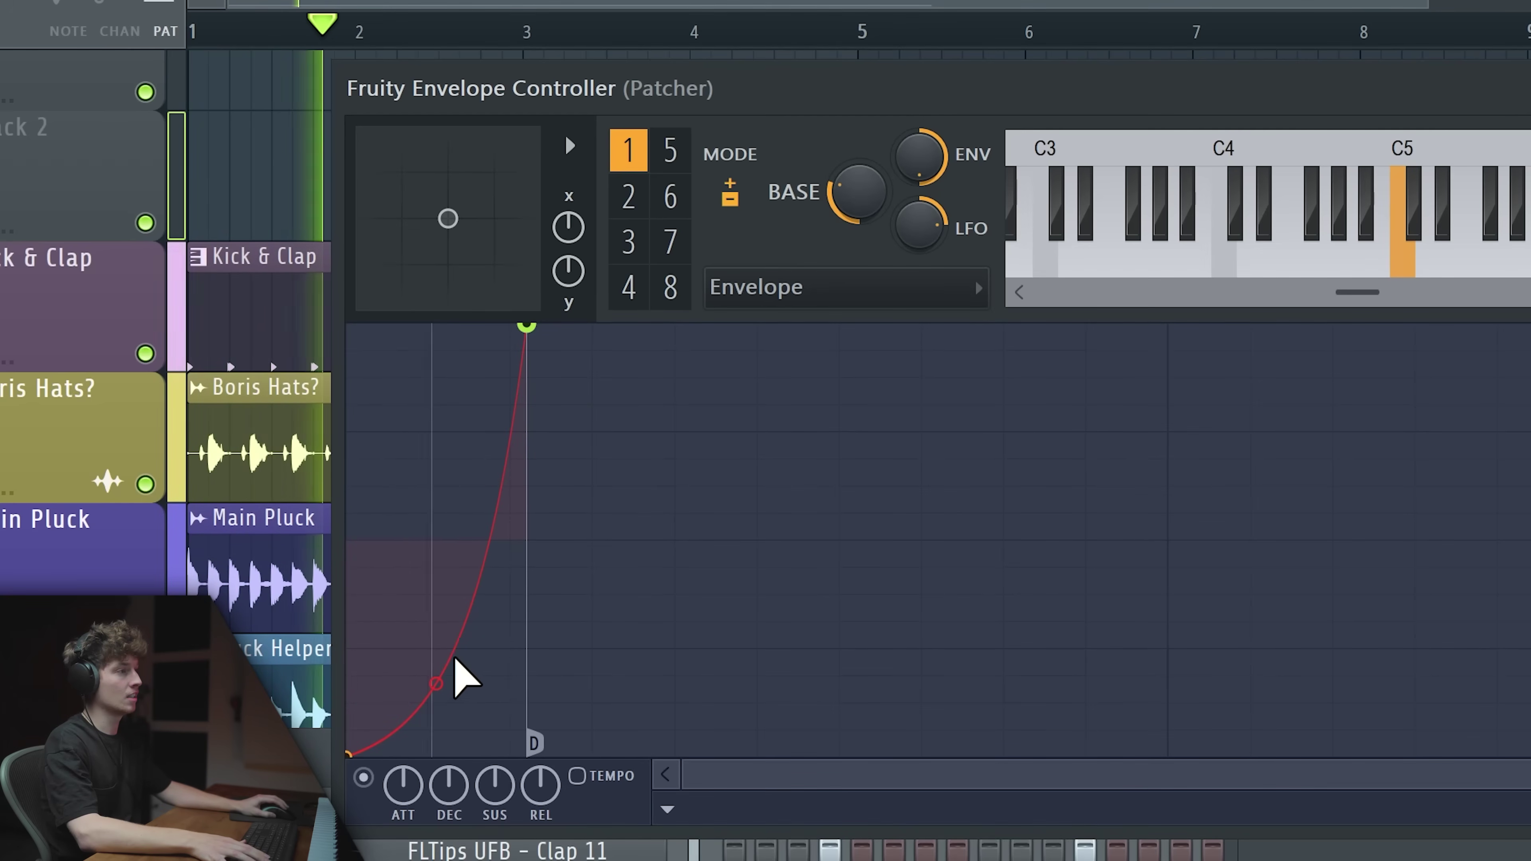
key("space")
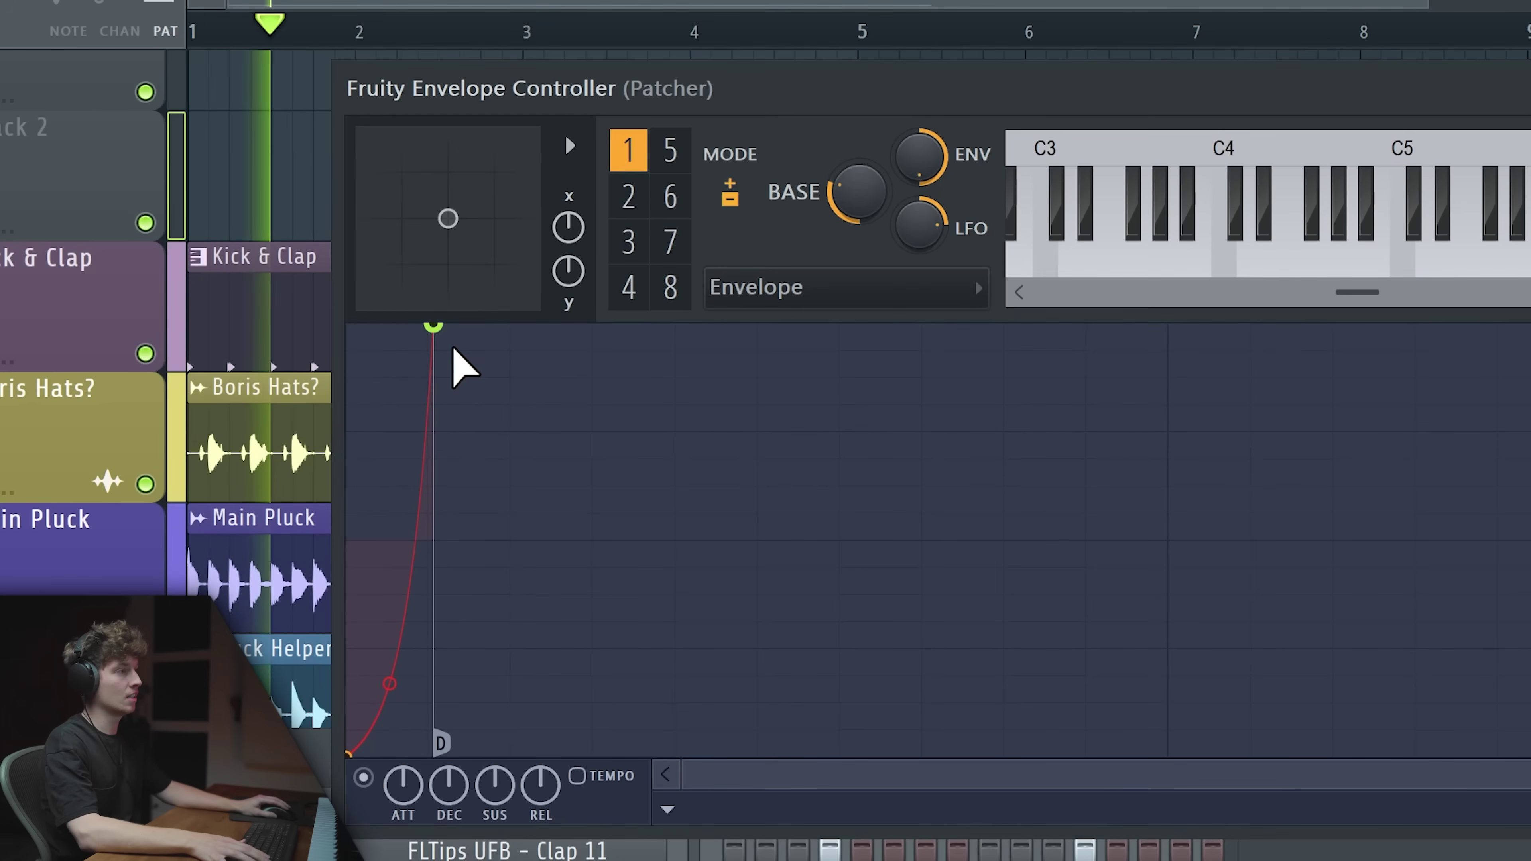
left_click_drag(449, 325, 468, 326)
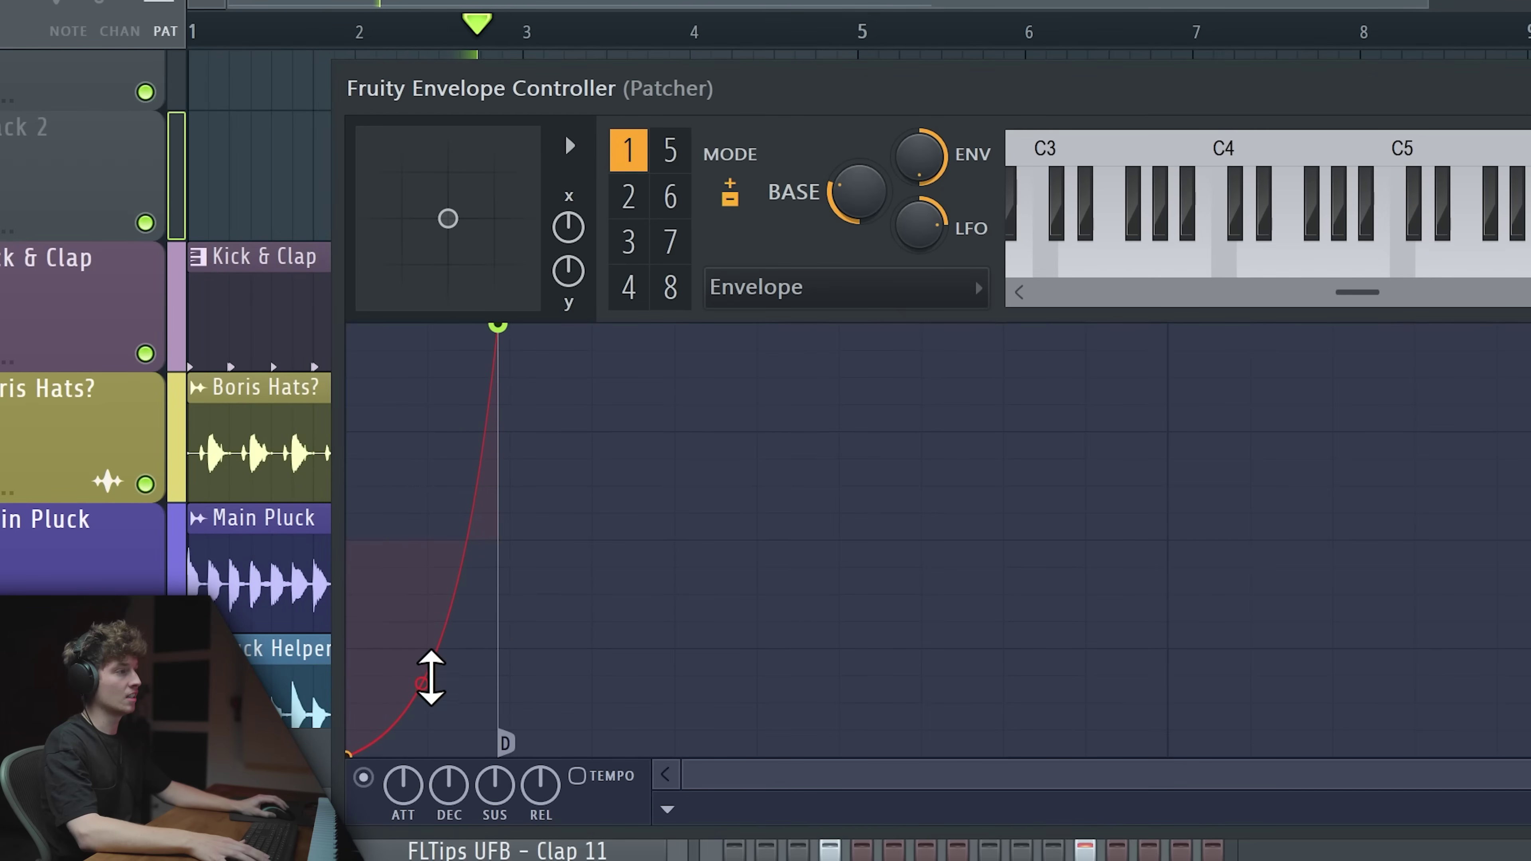
left_click_drag(714, 286, 791, 316)
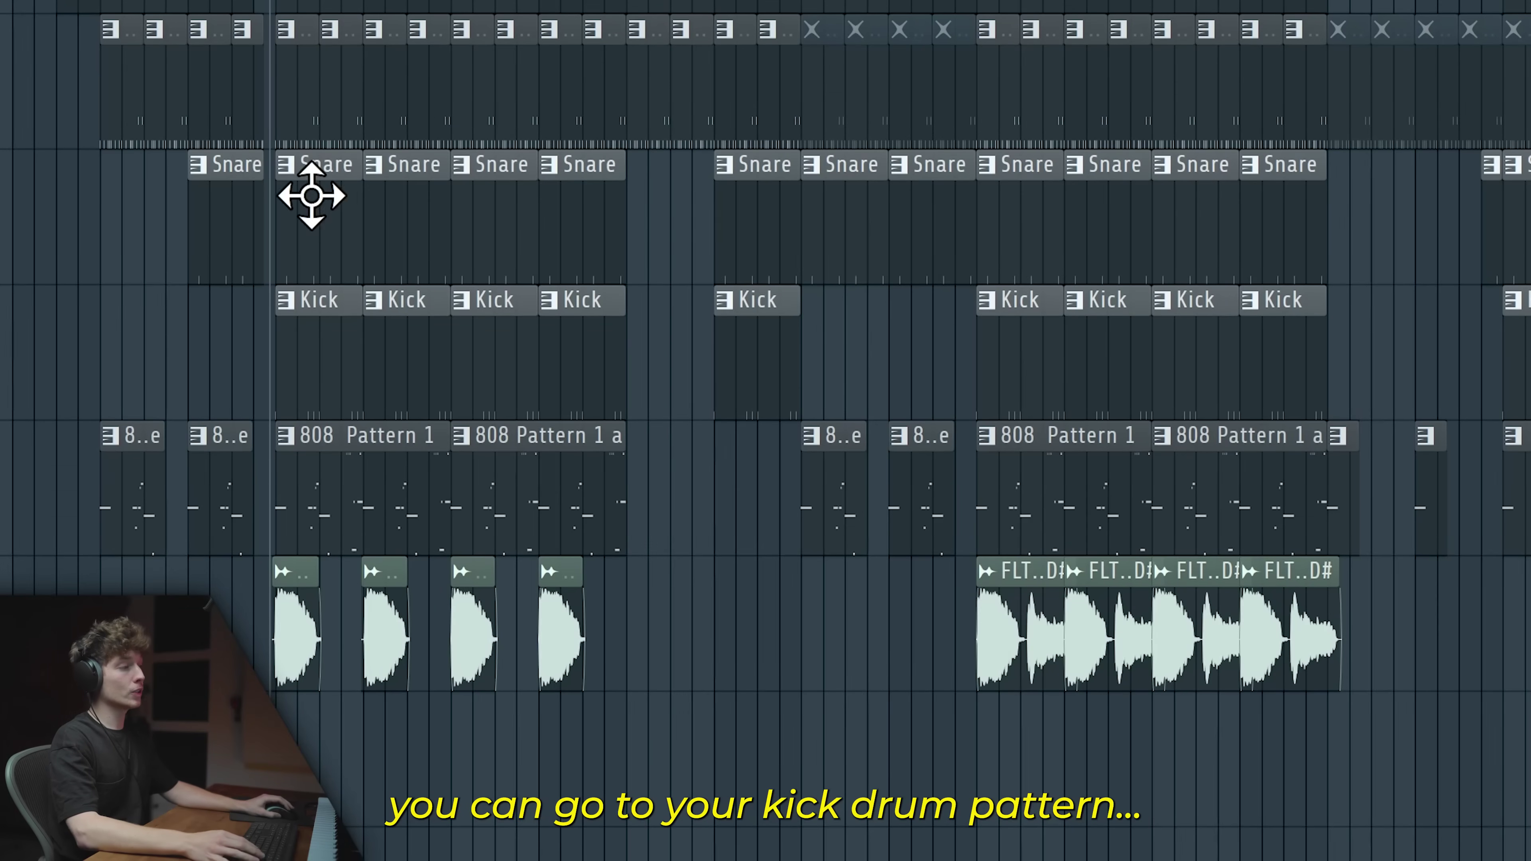
Step: Select all similar Kick clips in the playlist
right_click(288, 305)
left_click(564, 585)
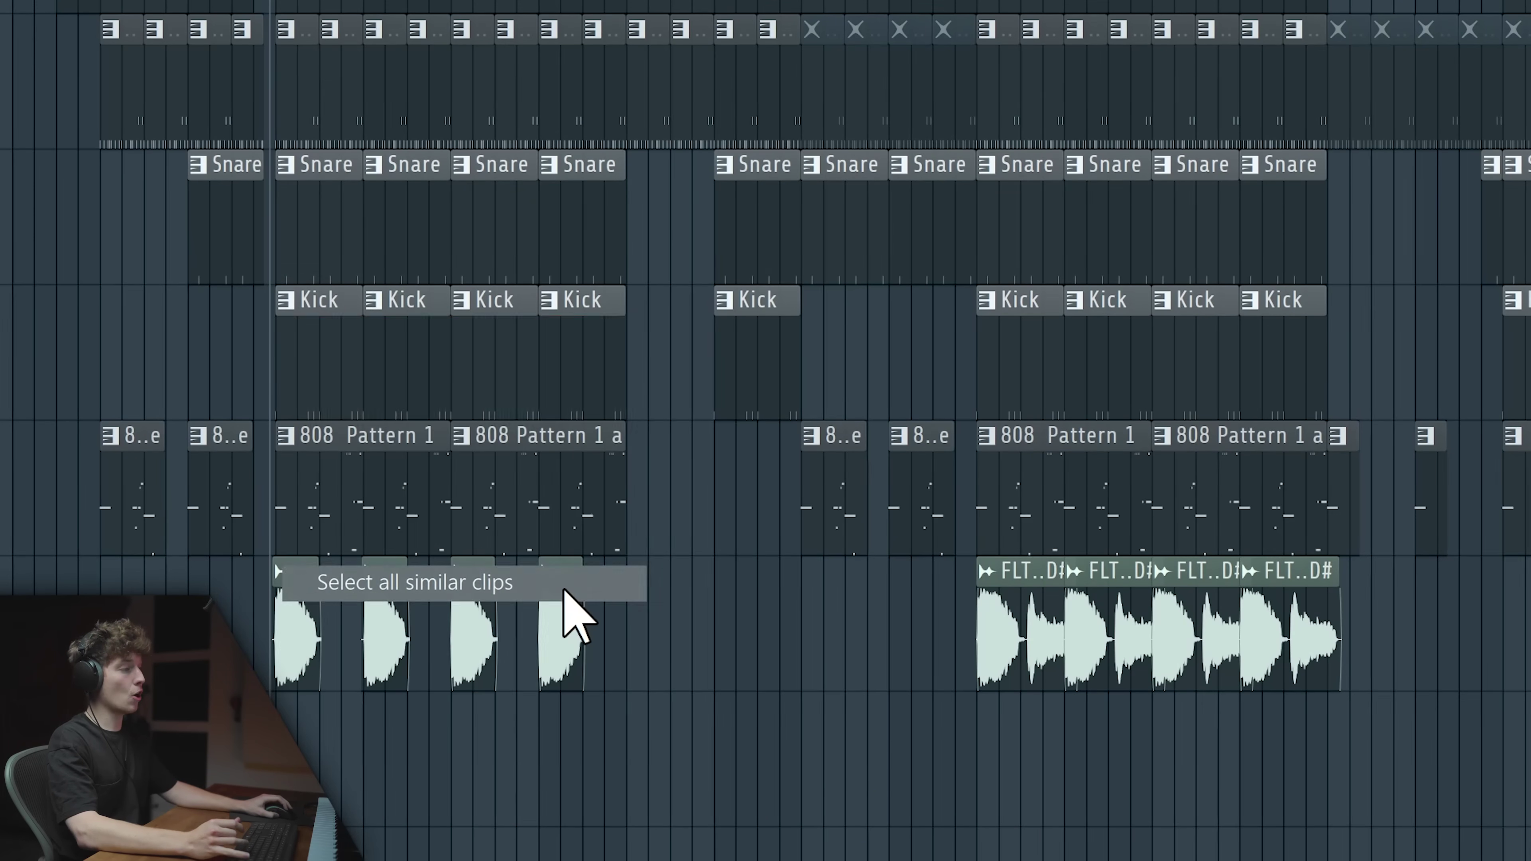
scroll(266, 478, "down", 2)
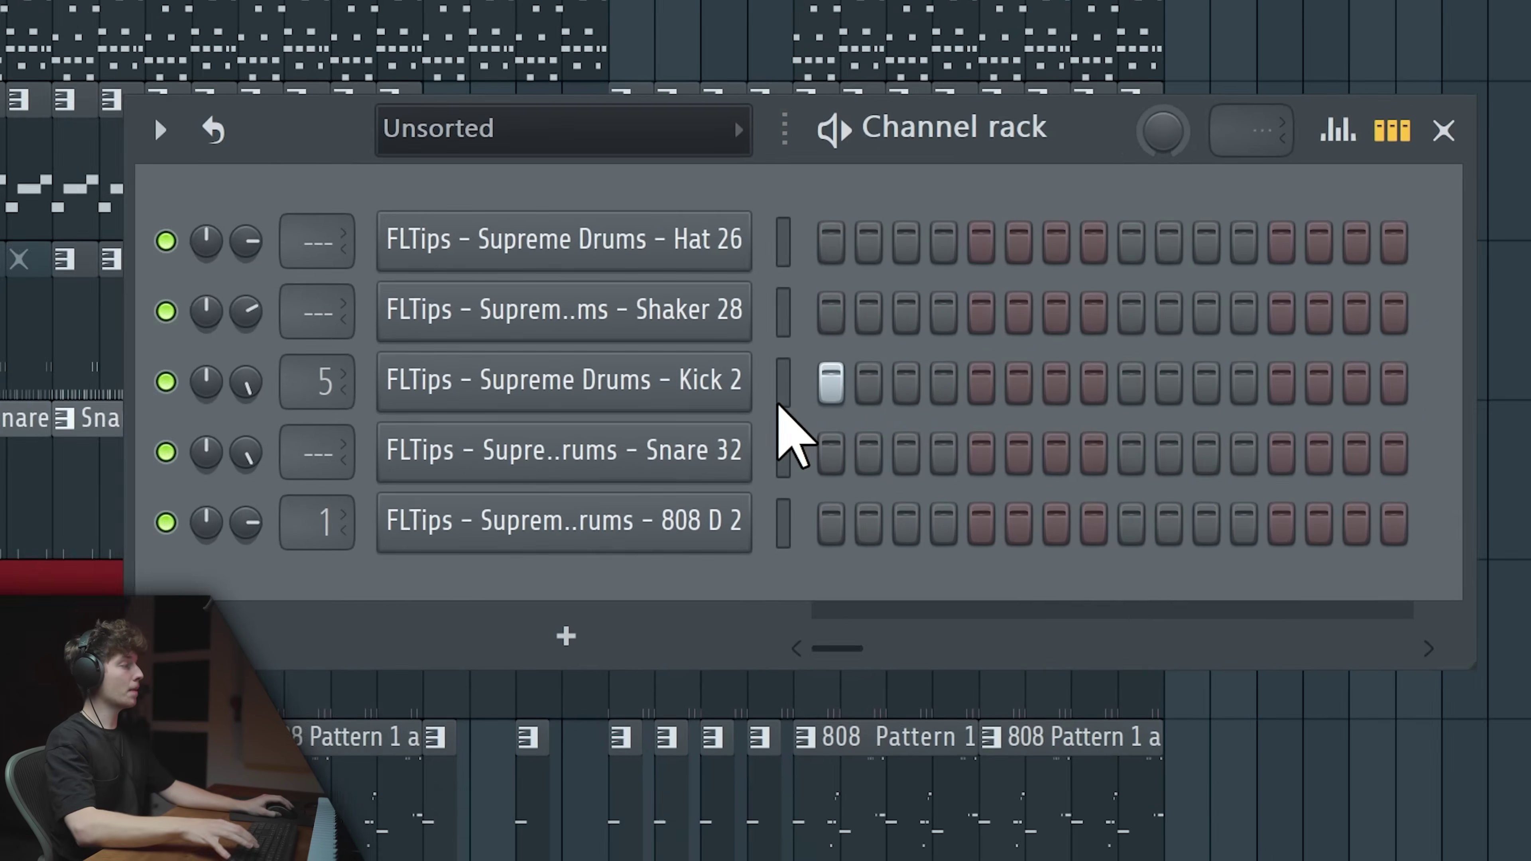
Step: Add a MIDI Out channel and load FLTips Lords - LFO Tool onto the Melody mixer track
left_click(498, 661)
left_click(862, 561)
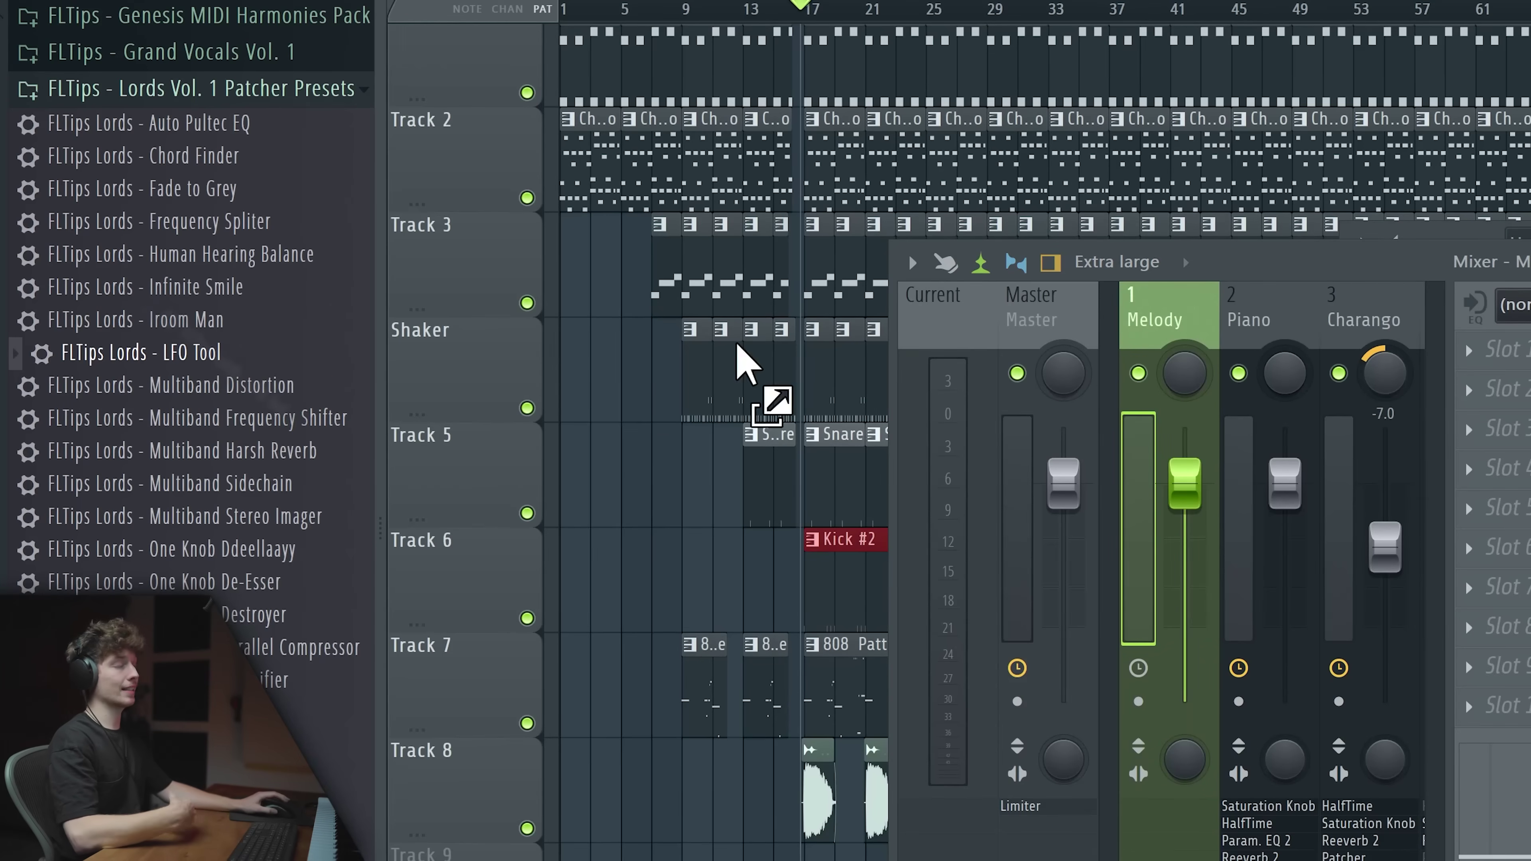
left_click_drag(768, 403, 1178, 349)
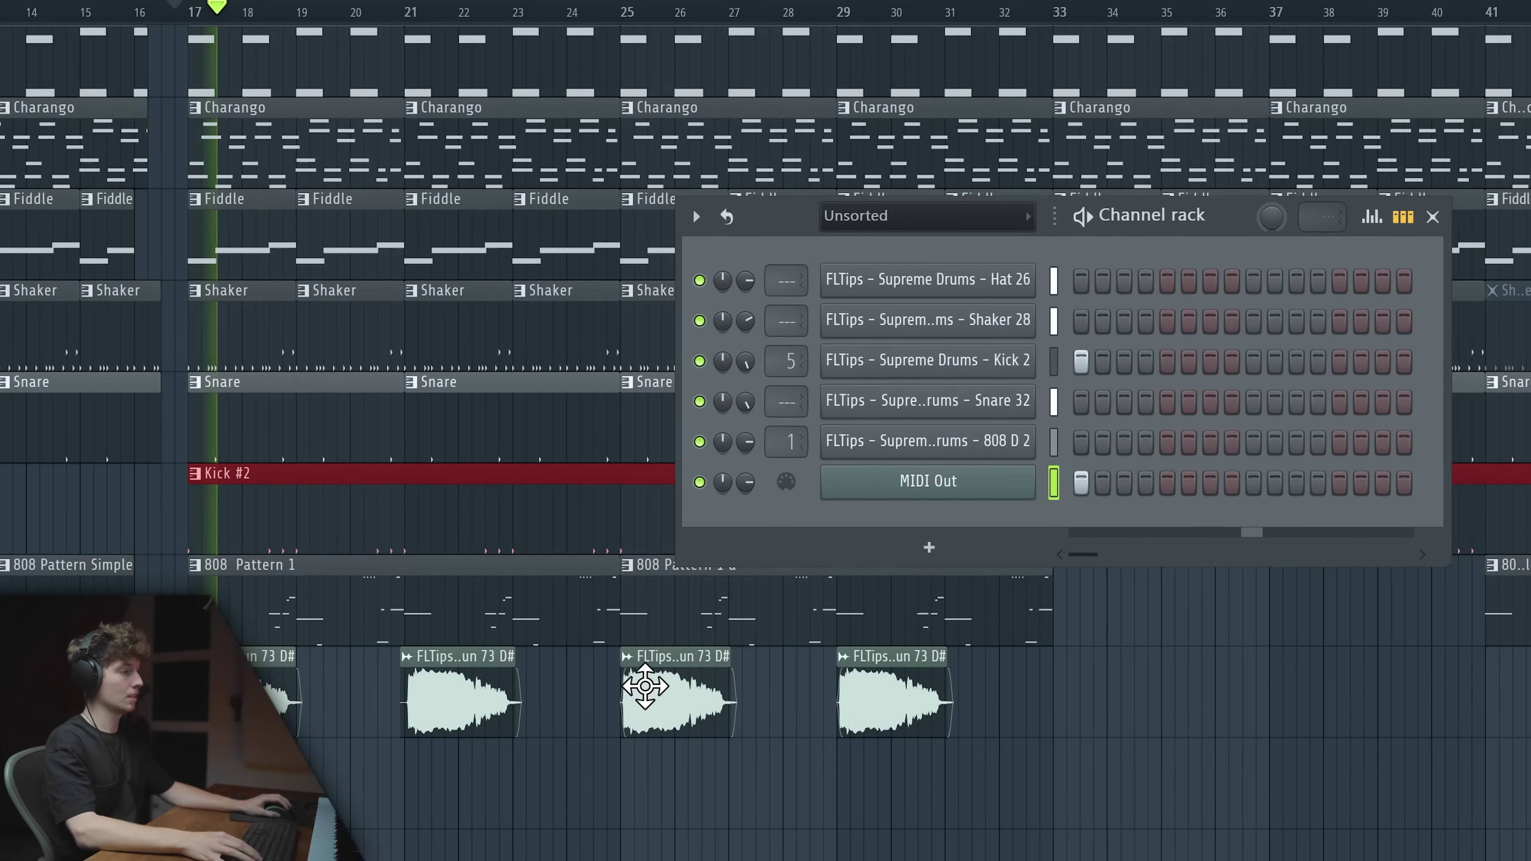
scroll(376, 701, "up", 5)
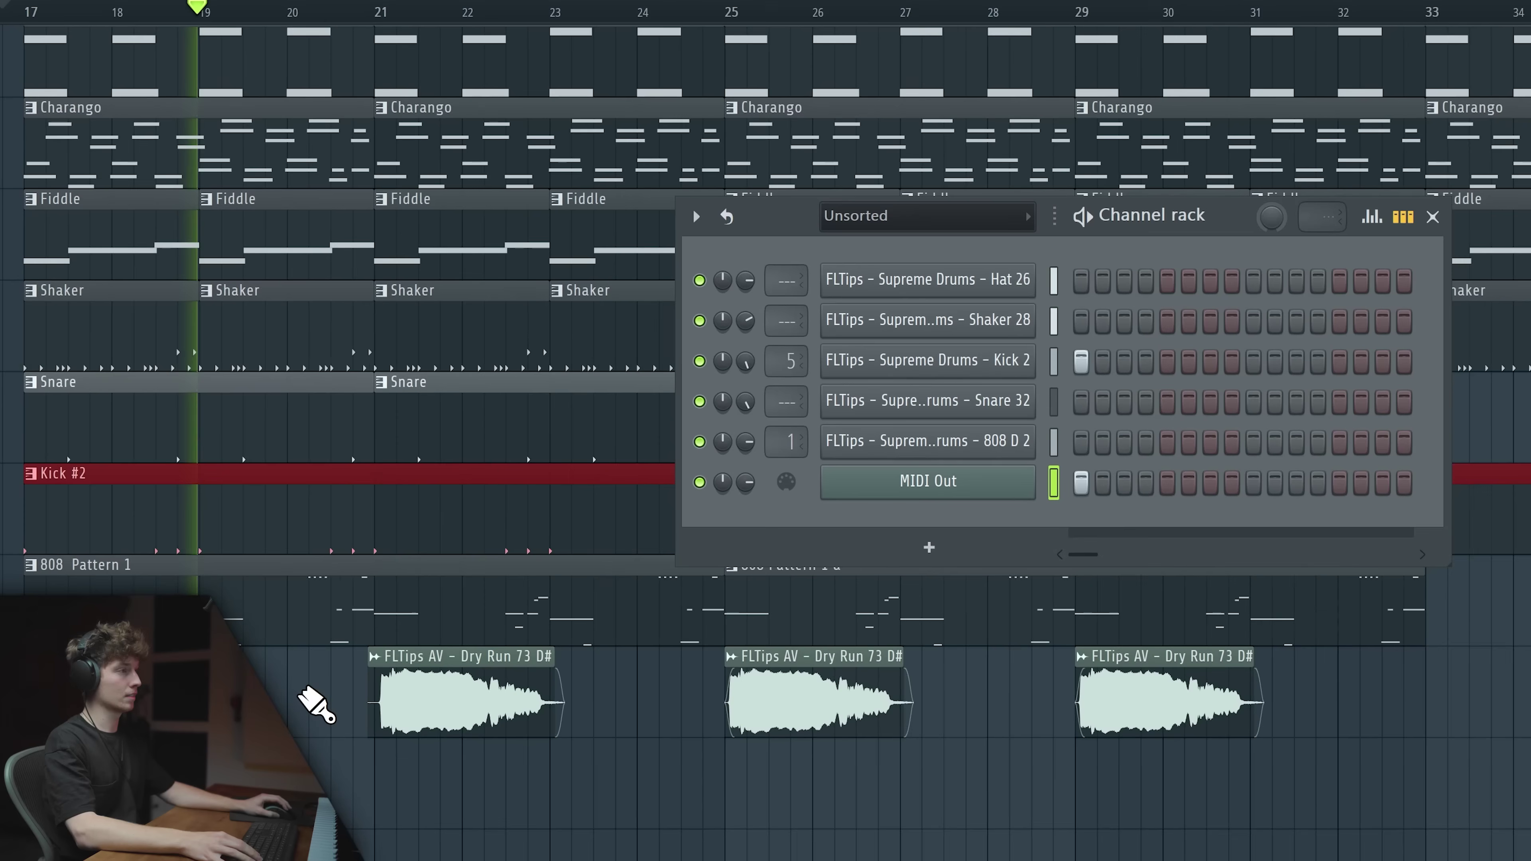
key("F9")
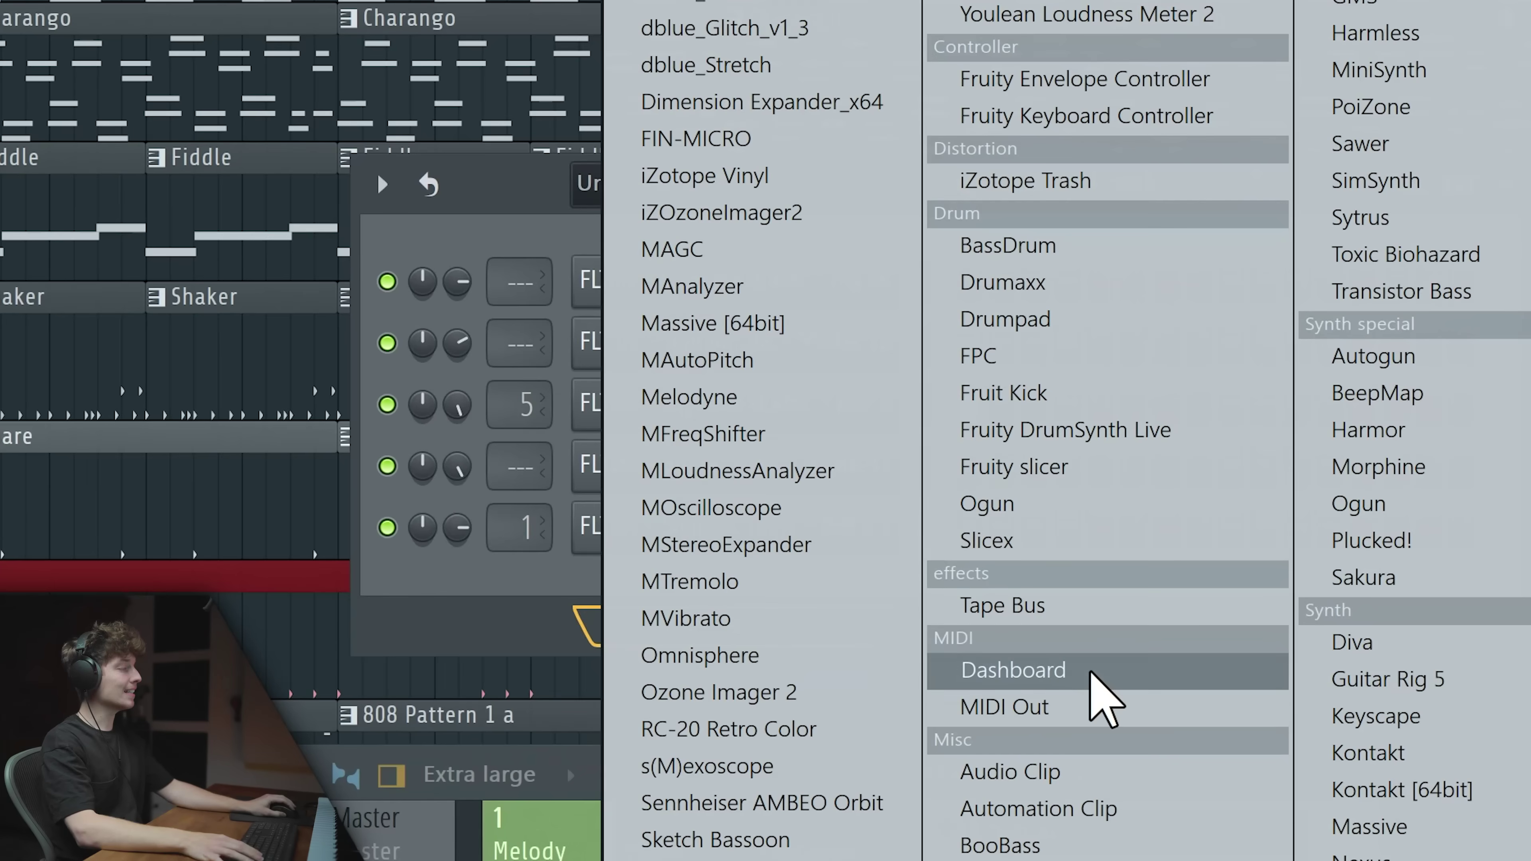
Step: Add a Layer channel to the channel rack and select it instead of Kick 2
left_click(1105, 730)
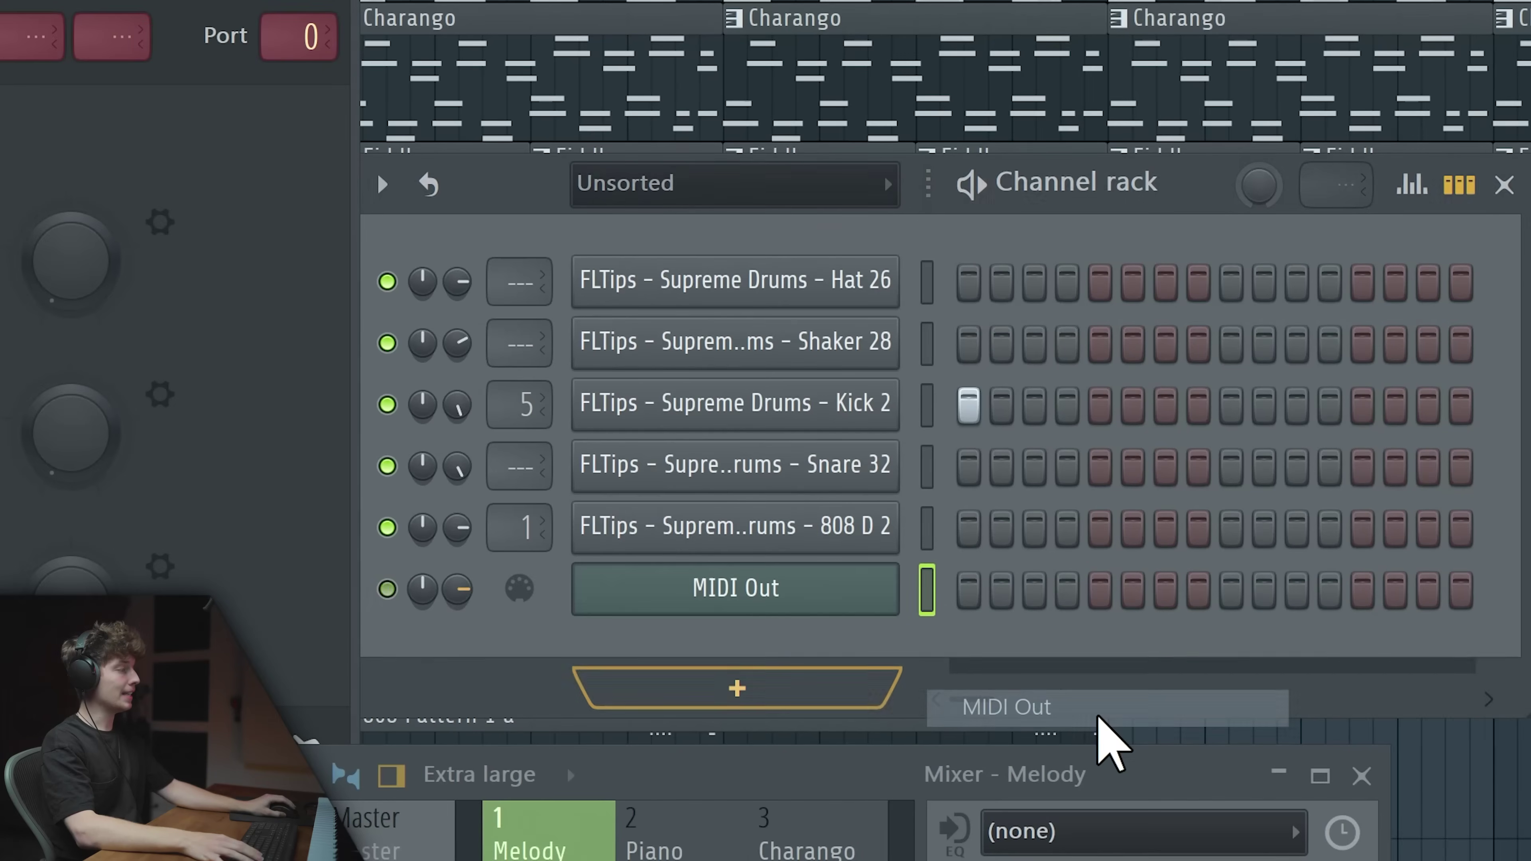
left_click(830, 685)
left_click(826, 680)
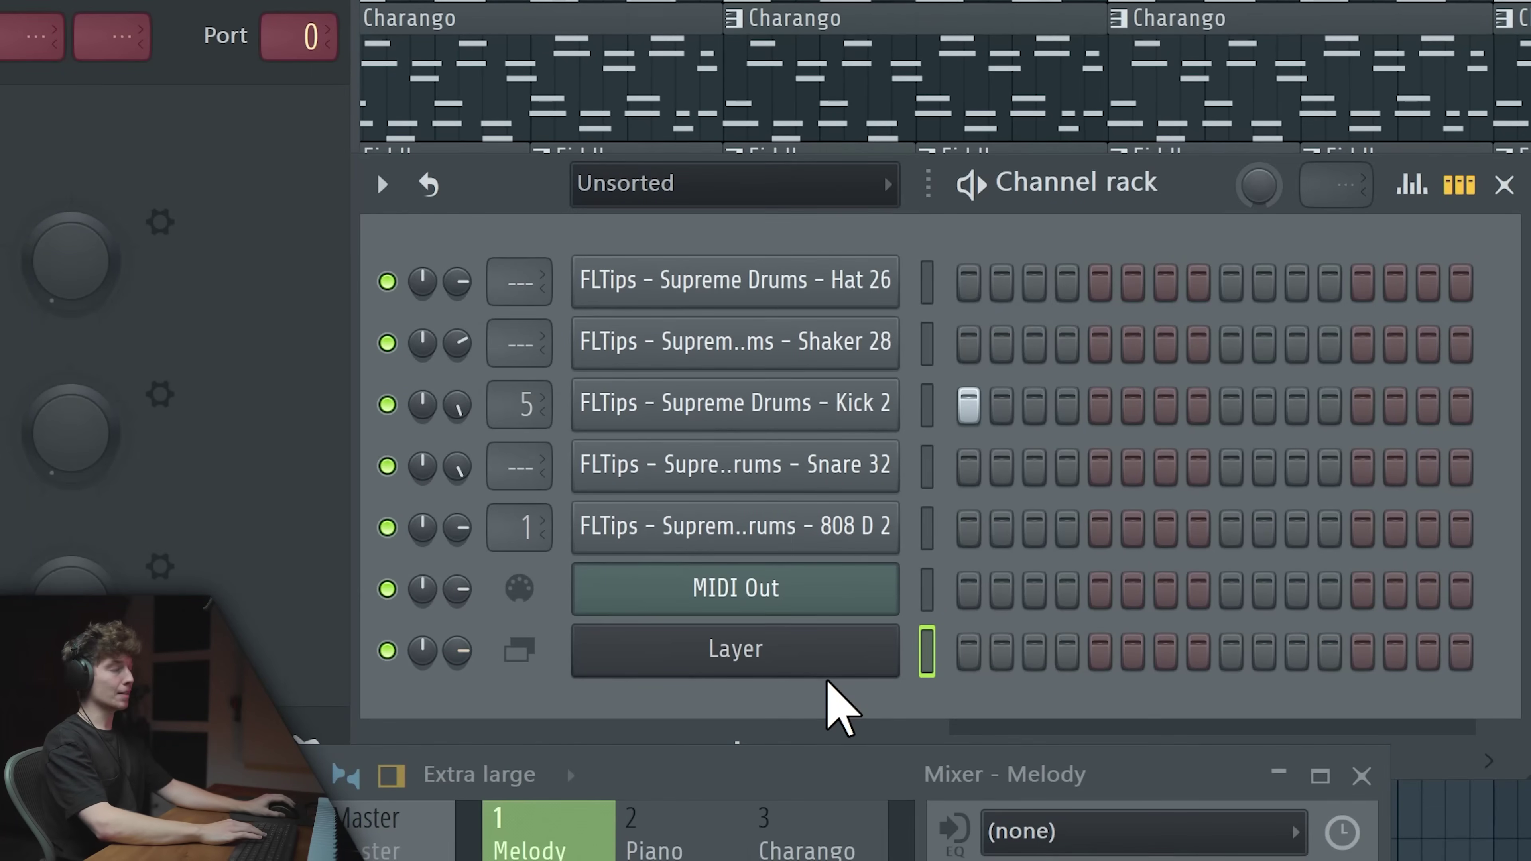
key("F9")
left_click(927, 403)
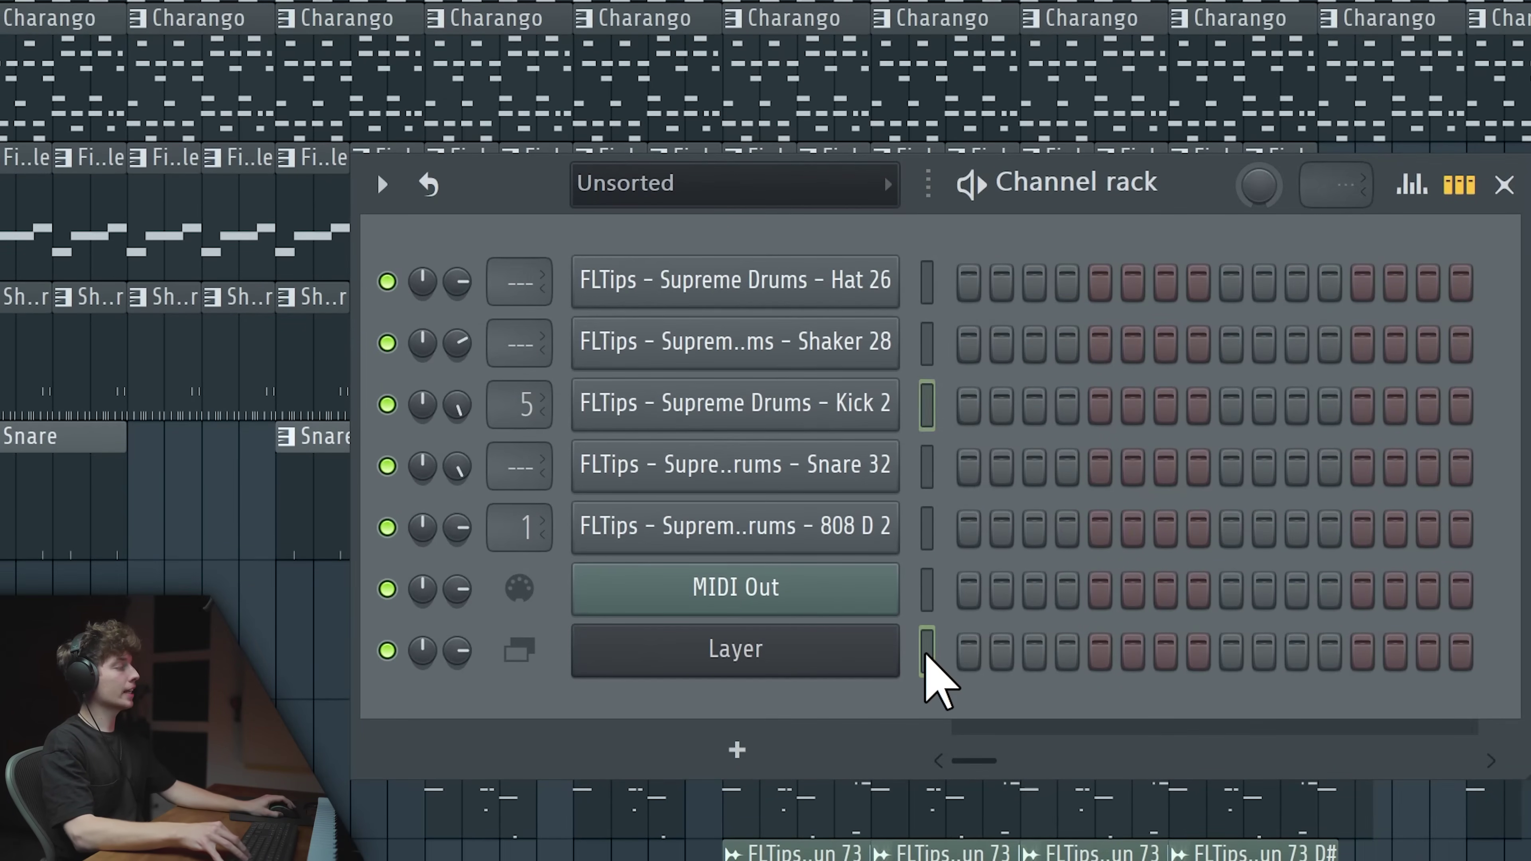
left_click(926, 652)
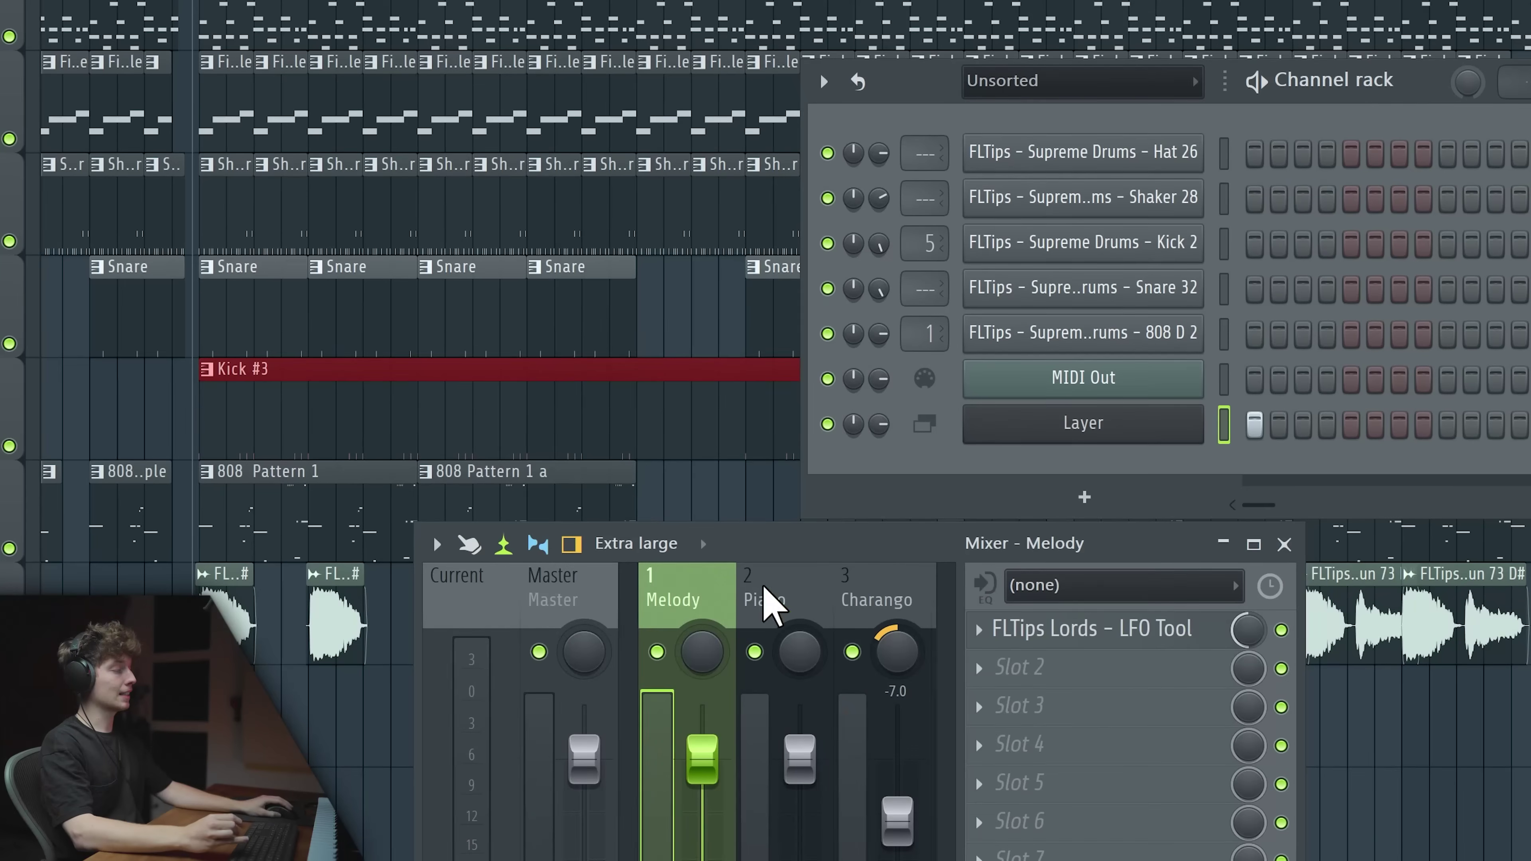
Step: Open the Adjust Shape module's envelope editor, moving the mixer aside
left_click(1191, 642)
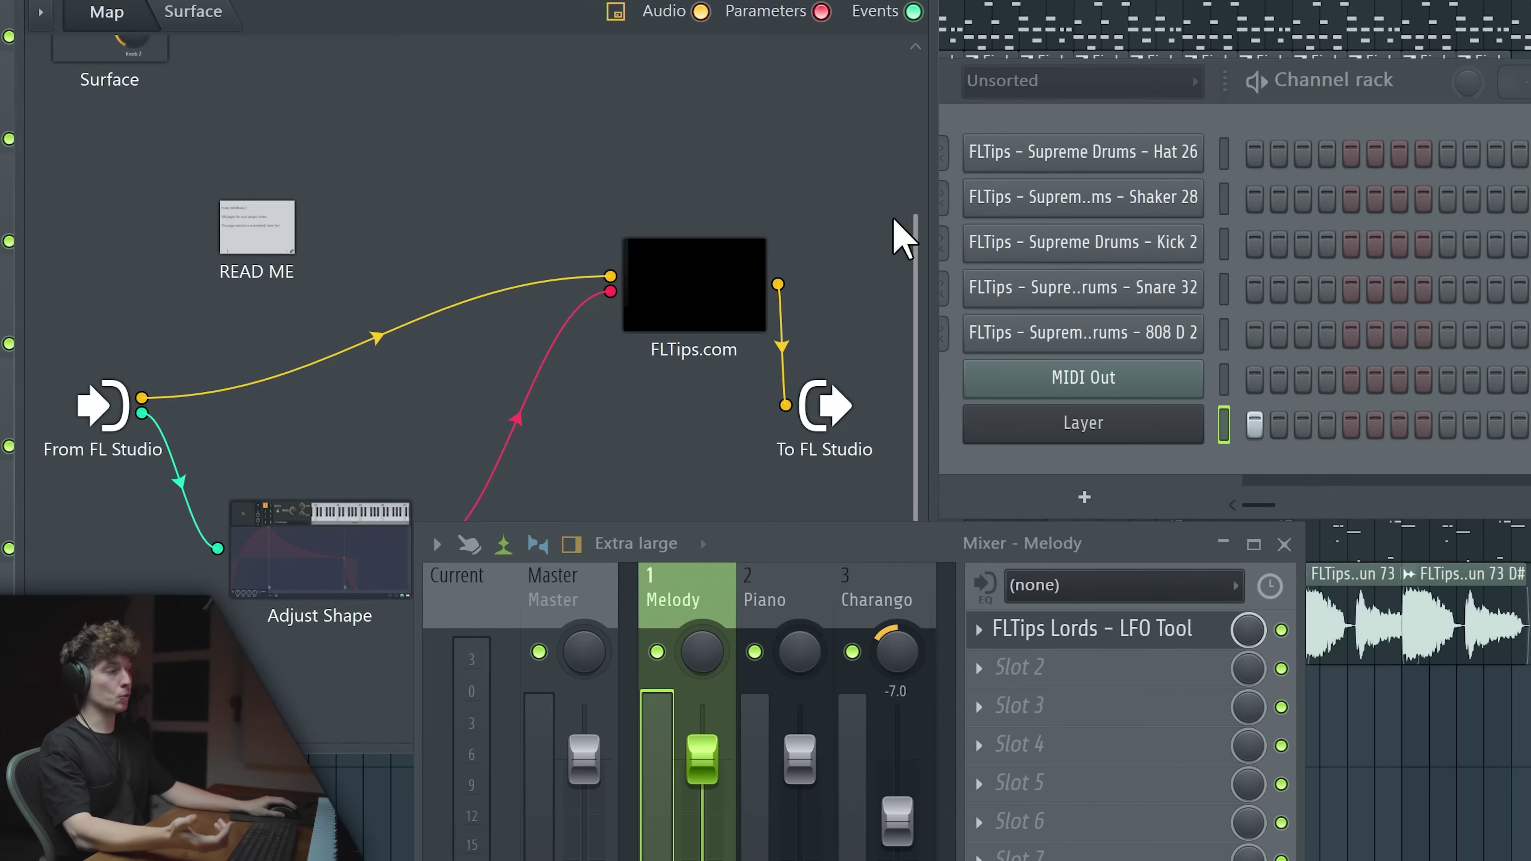
double_click(320, 545)
key("F9")
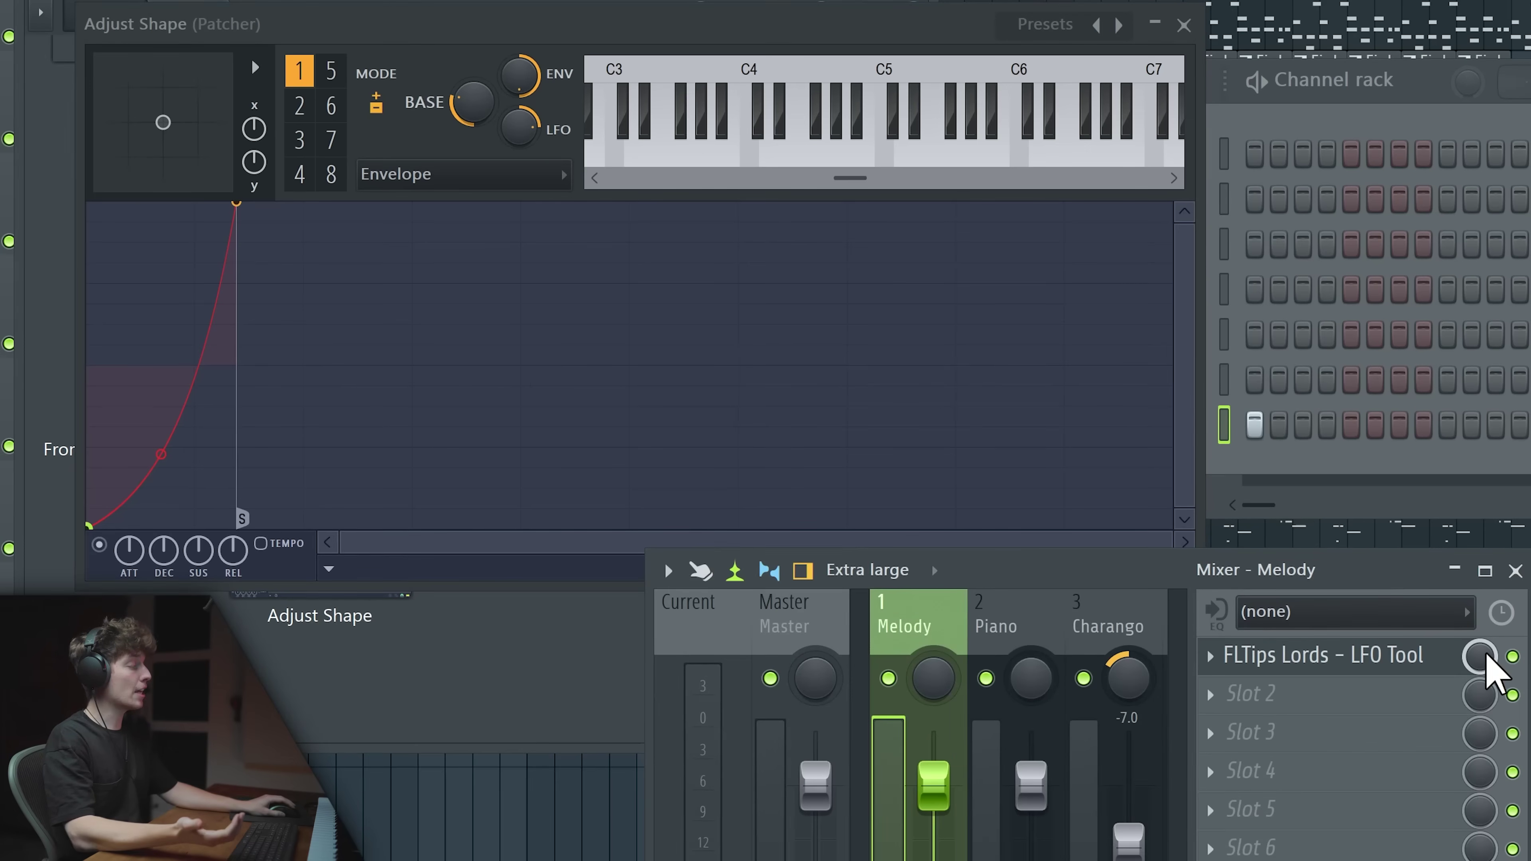
left_click_drag(1153, 578, 1191, 769)
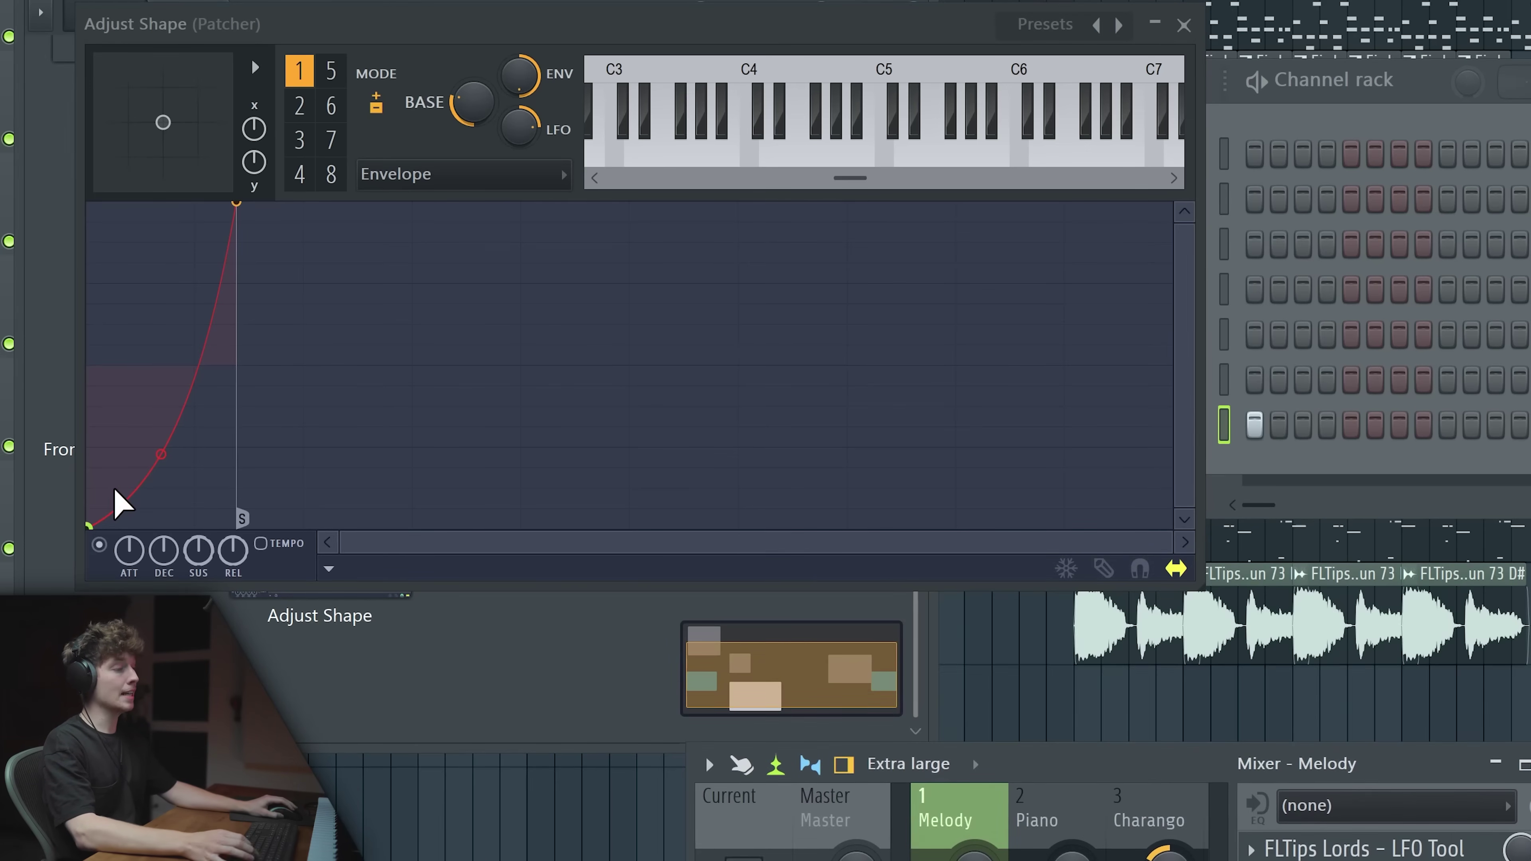
Step: Drop the envelope start to zero, bend it into a steep exponential rise, and move the peak later
left_click_drag(94, 527, 90, 413)
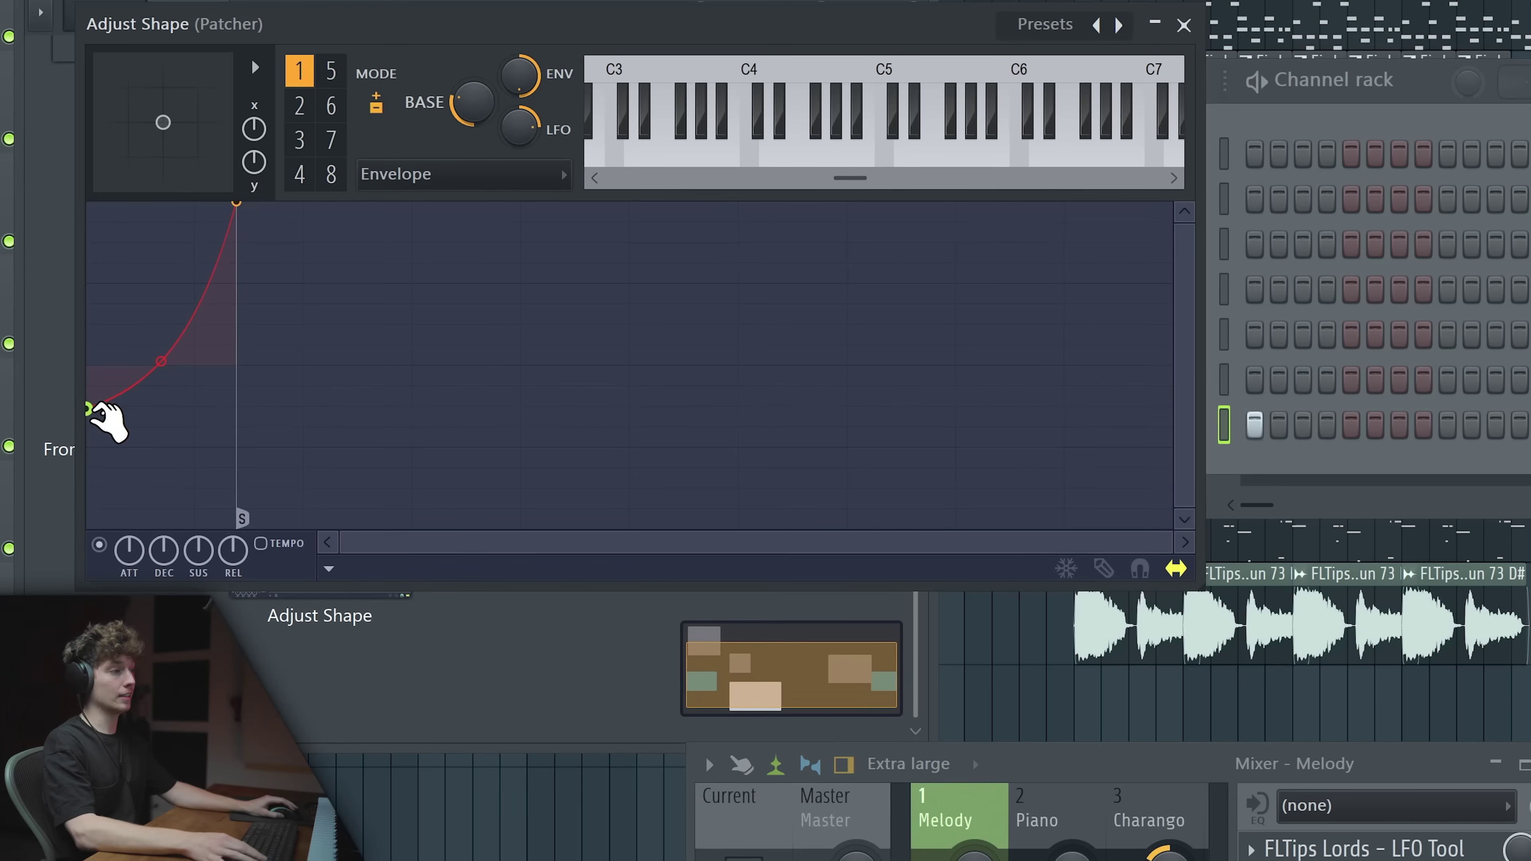
left_click_drag(420, 17, 444, 33)
left_click_drag(113, 424, 113, 483)
left_click_drag(187, 420, 114, 540)
left_click_drag(260, 217, 297, 218)
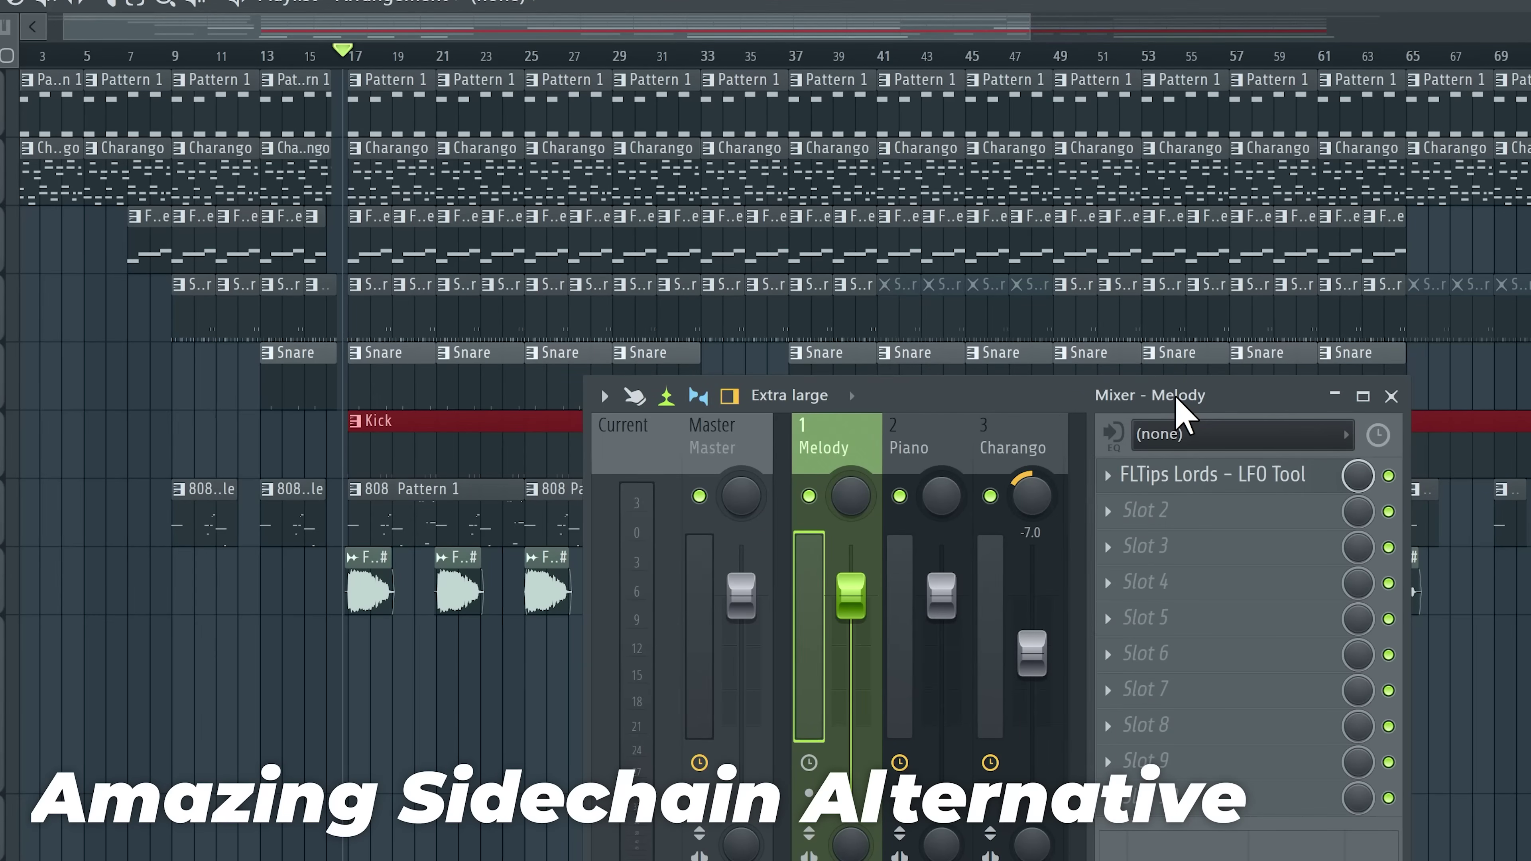
Step: Load Fruity Balance into the next Melody slot and create an automation clip for its Volume
right_click(1315, 473)
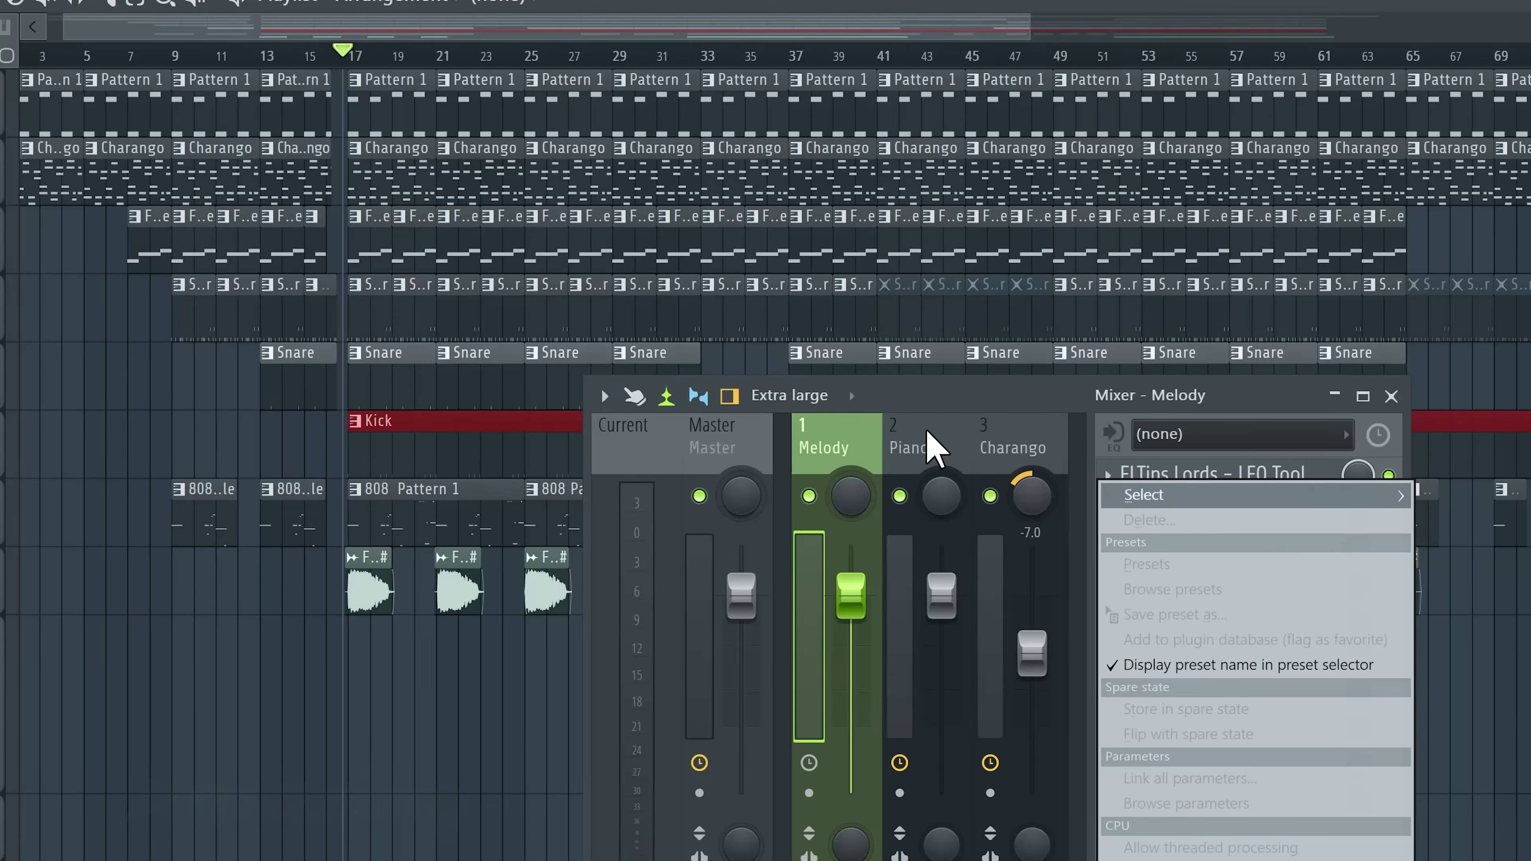
mouse_move(1161, 500)
left_click(229, 70)
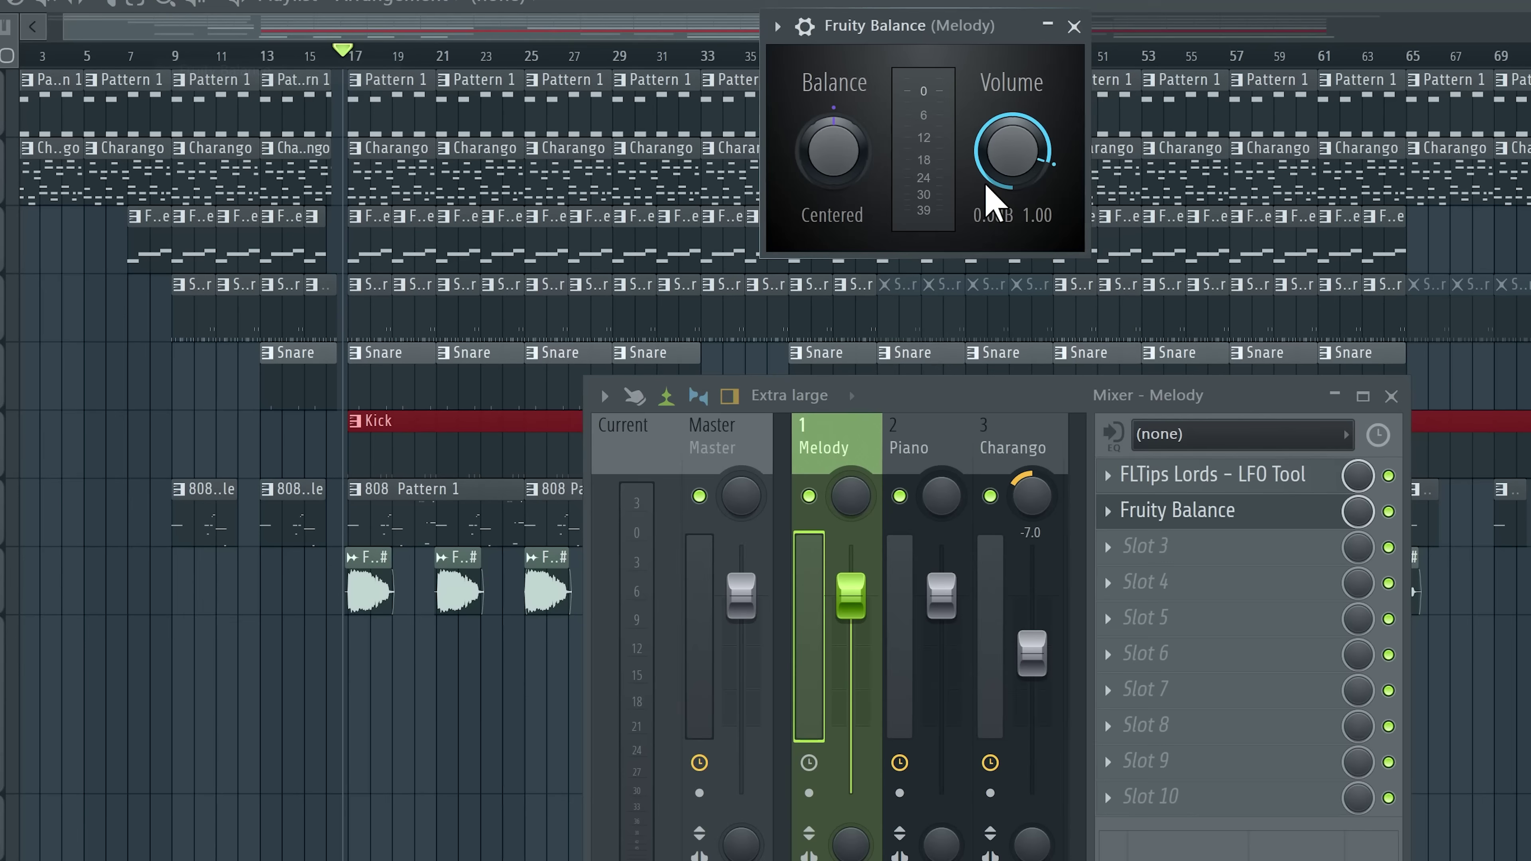
right_click(1017, 166)
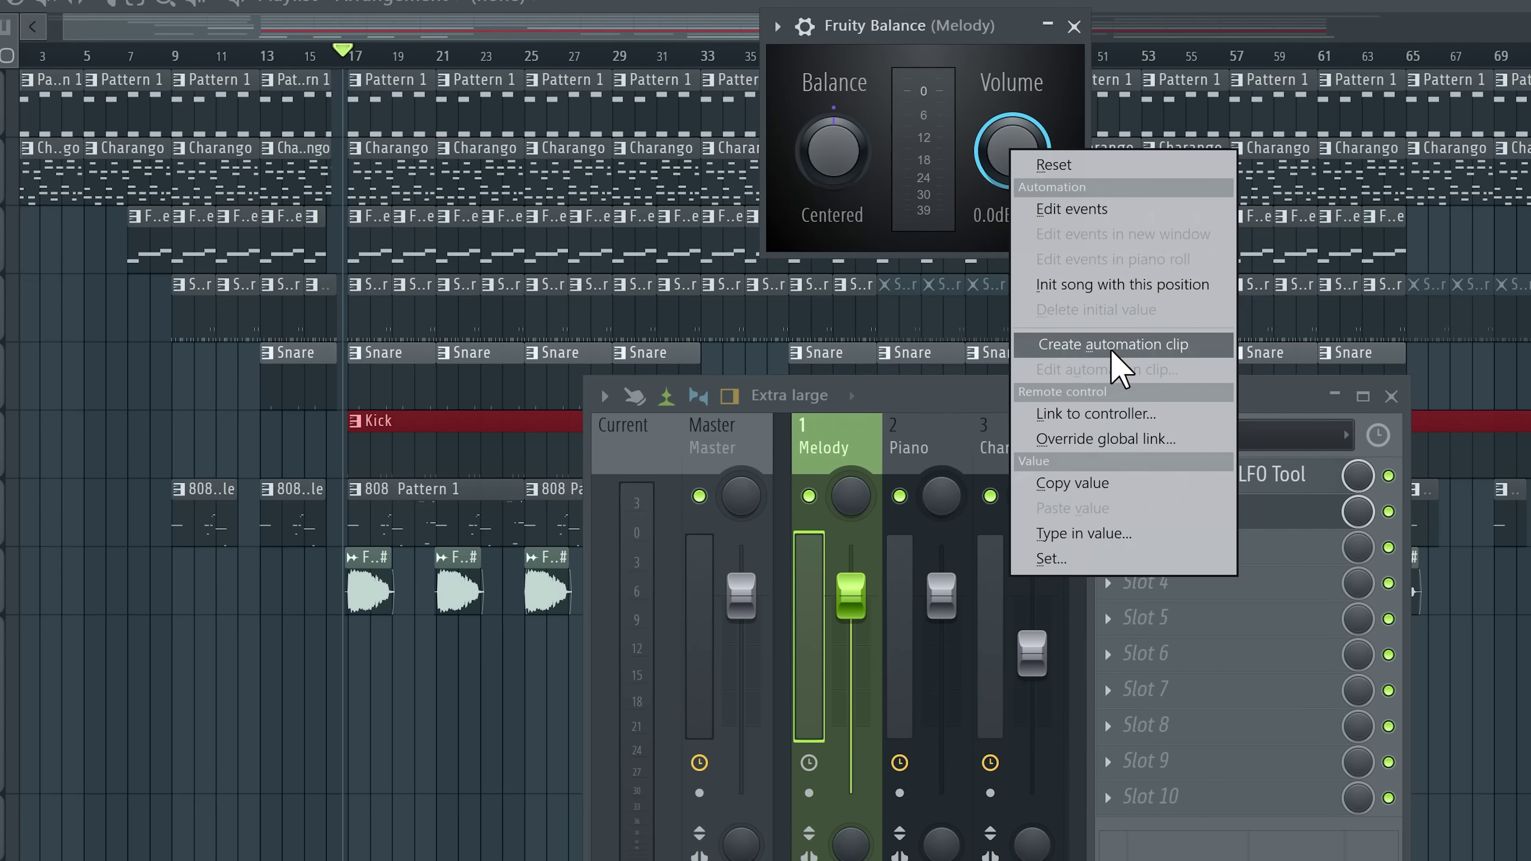
left_click(1112, 344)
left_click(1074, 26)
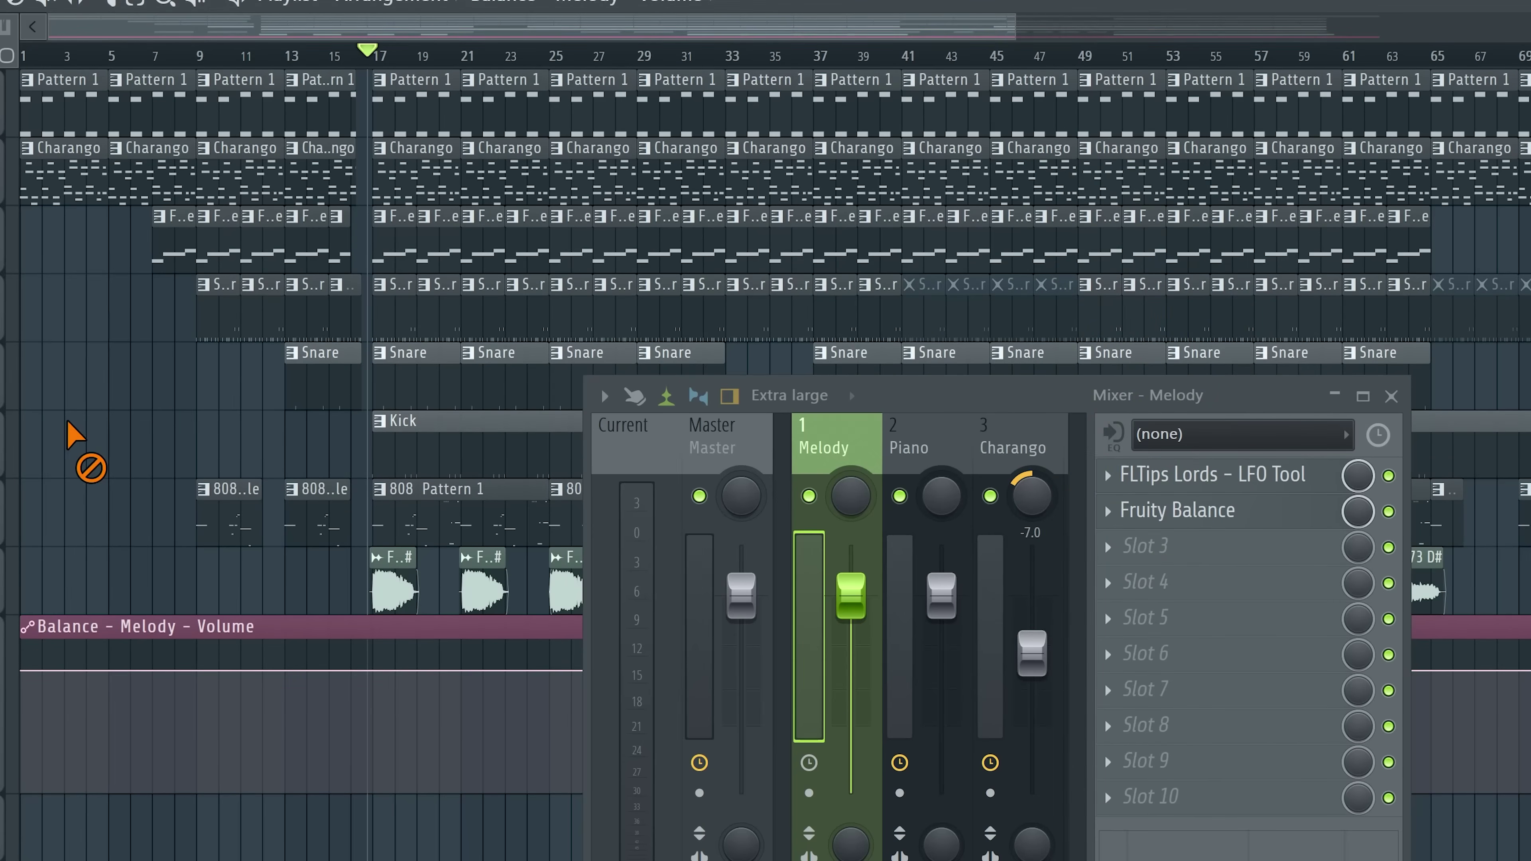
Step: Open the Balance - Melody - Volume automation clip from the channel rack
key("F6")
key("F9")
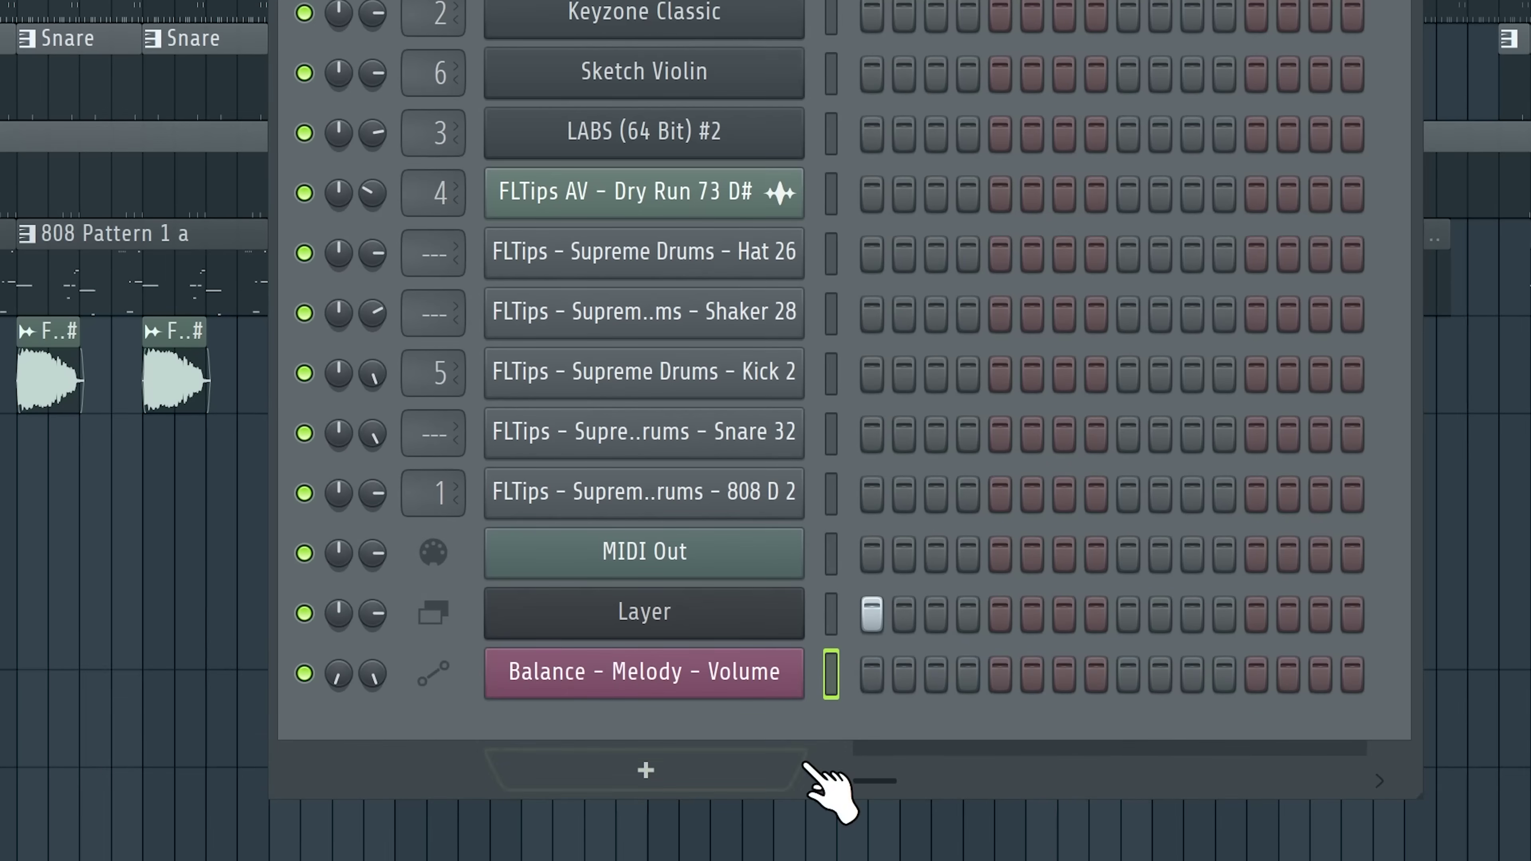
left_click(827, 612)
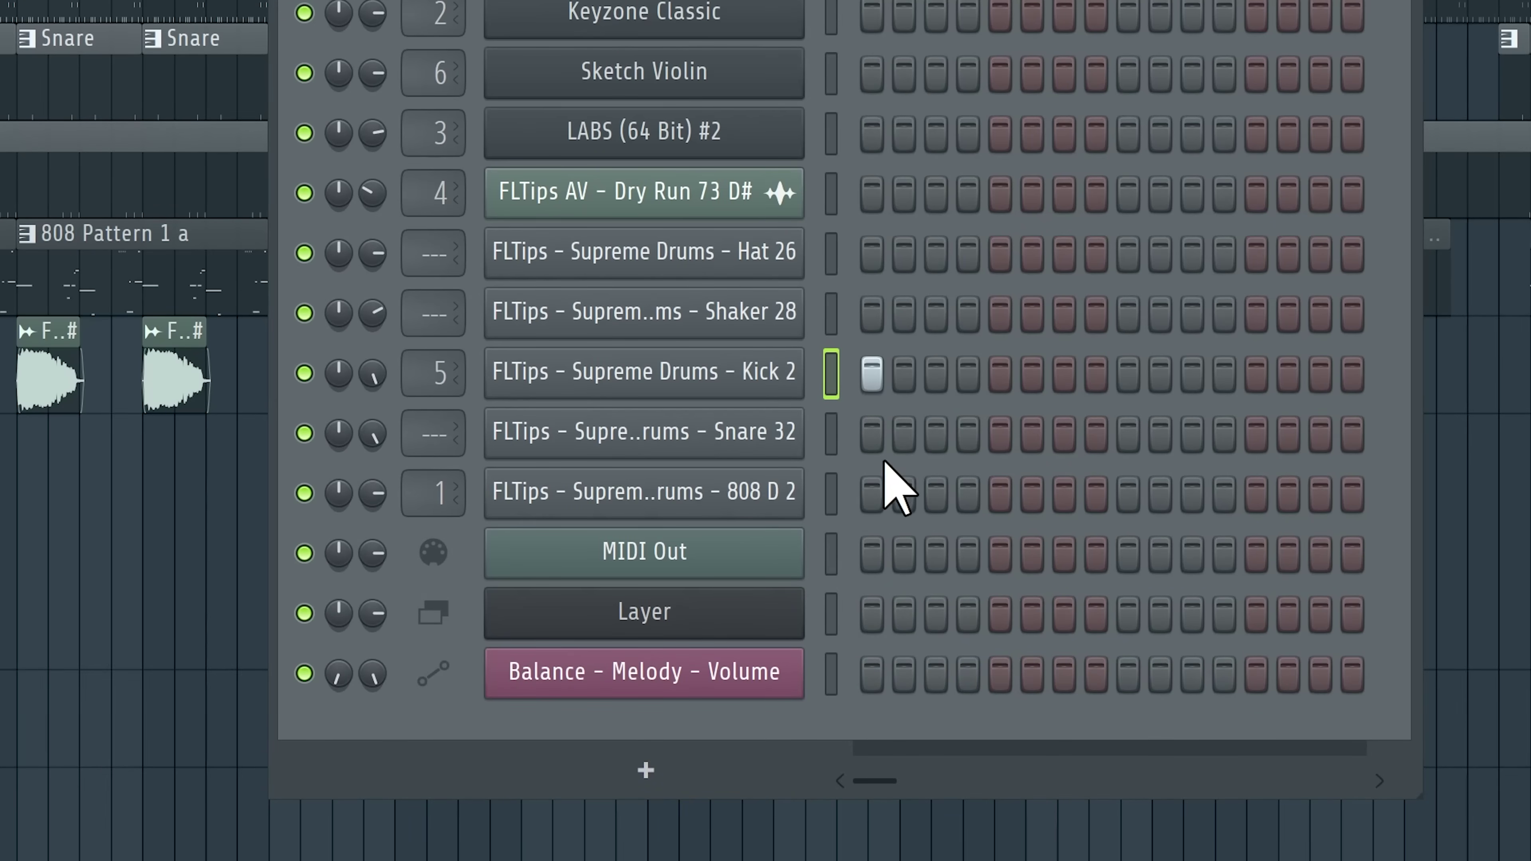
left_click(684, 680)
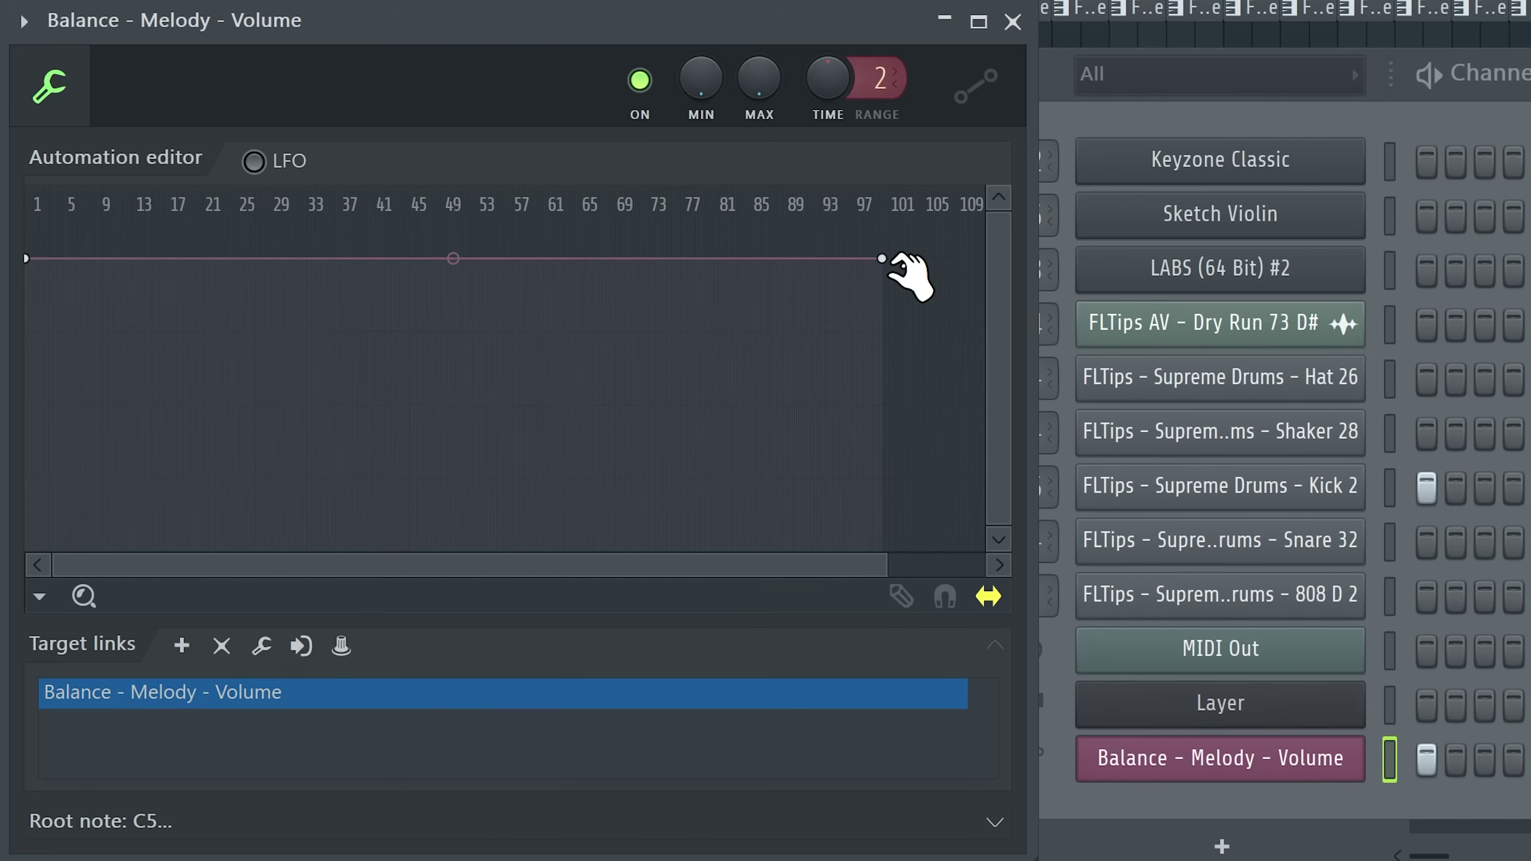
Step: Shorten the automation to end early in bar 1, rising exponentially from zero
left_click_drag(899, 268, 45, 262)
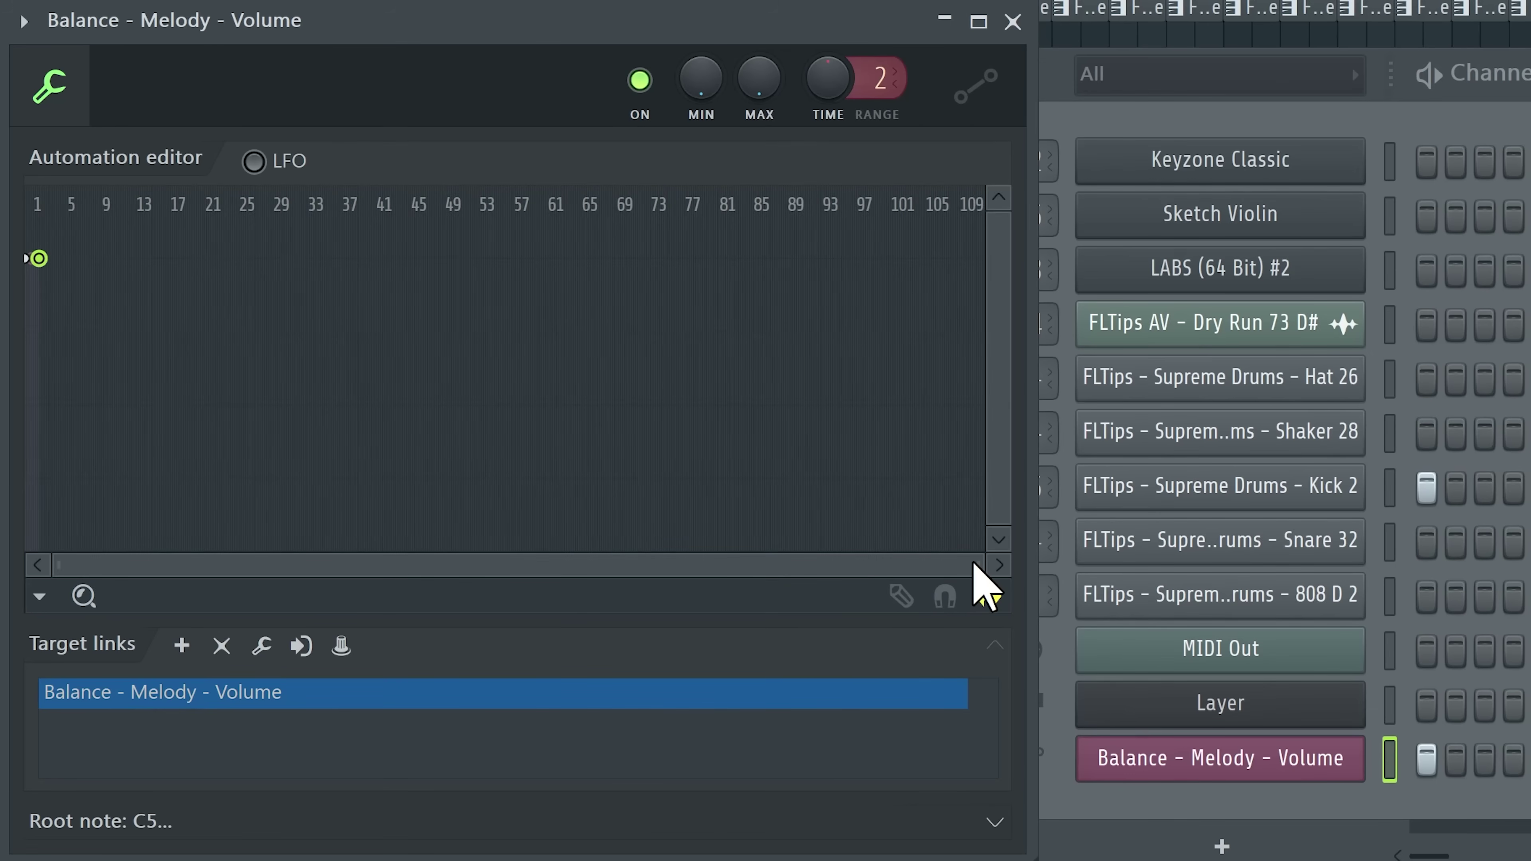
mouse_move(973, 562)
left_mouse_down()
mouse_move(643, 523)
mouse_move(970, 552)
left_mouse_up()
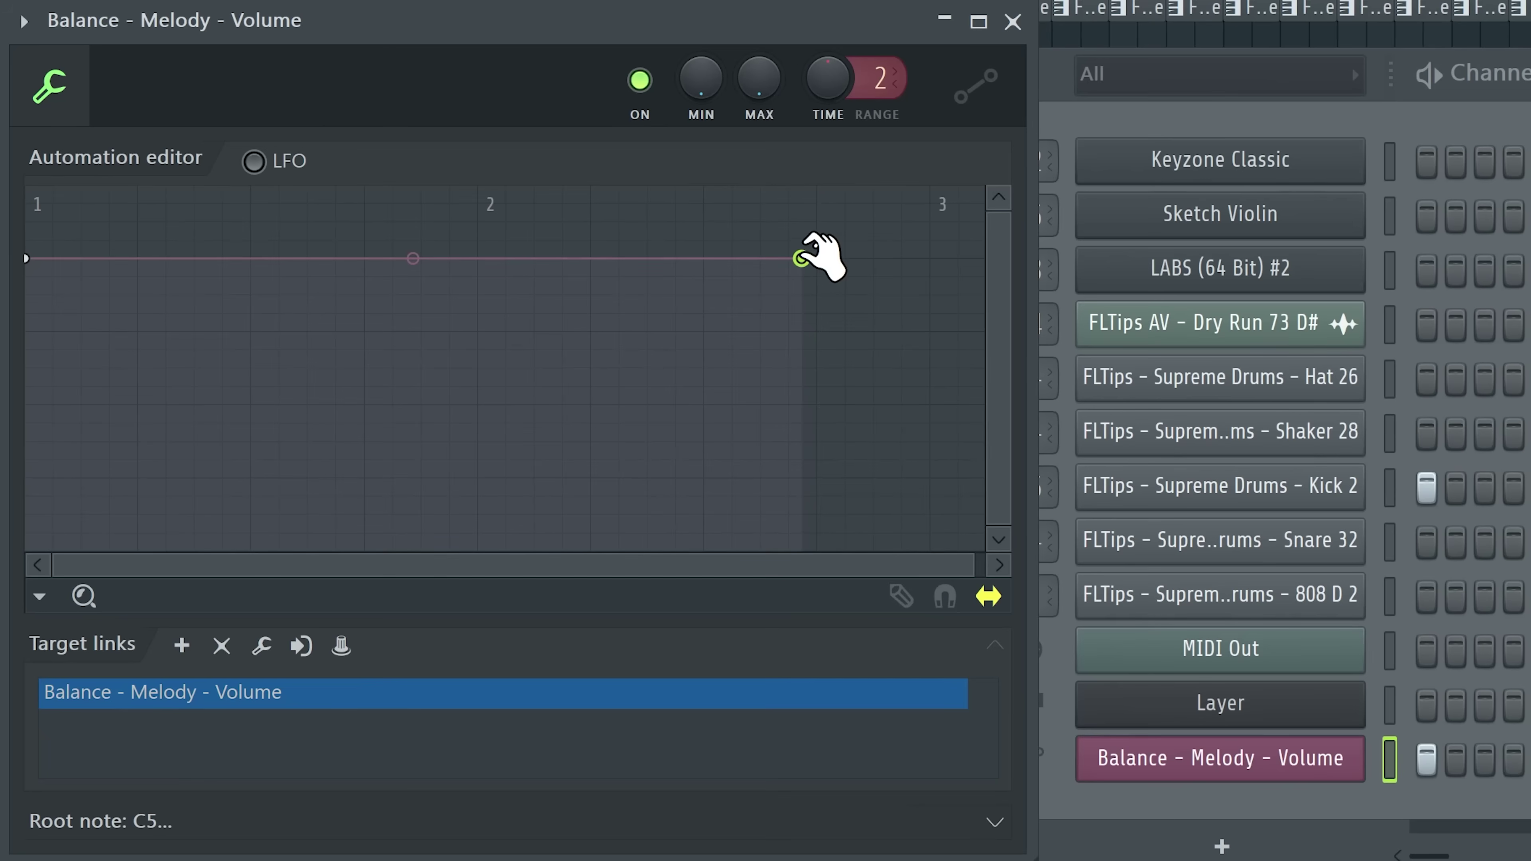
left_click_drag(806, 257, 180, 261)
left_click_drag(26, 258, 27, 547)
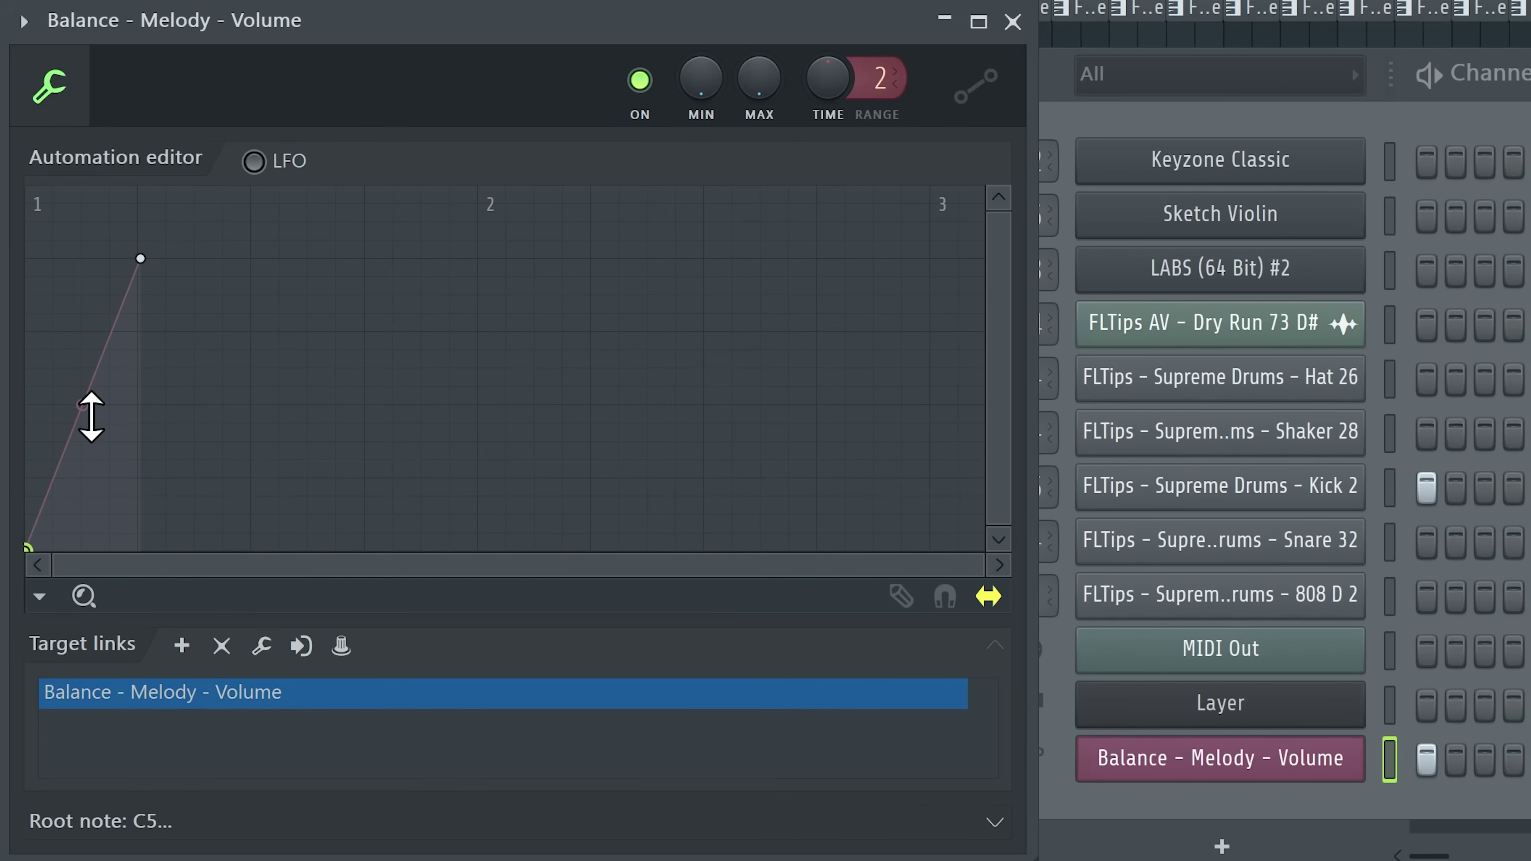
left_click_drag(90, 416, 90, 477)
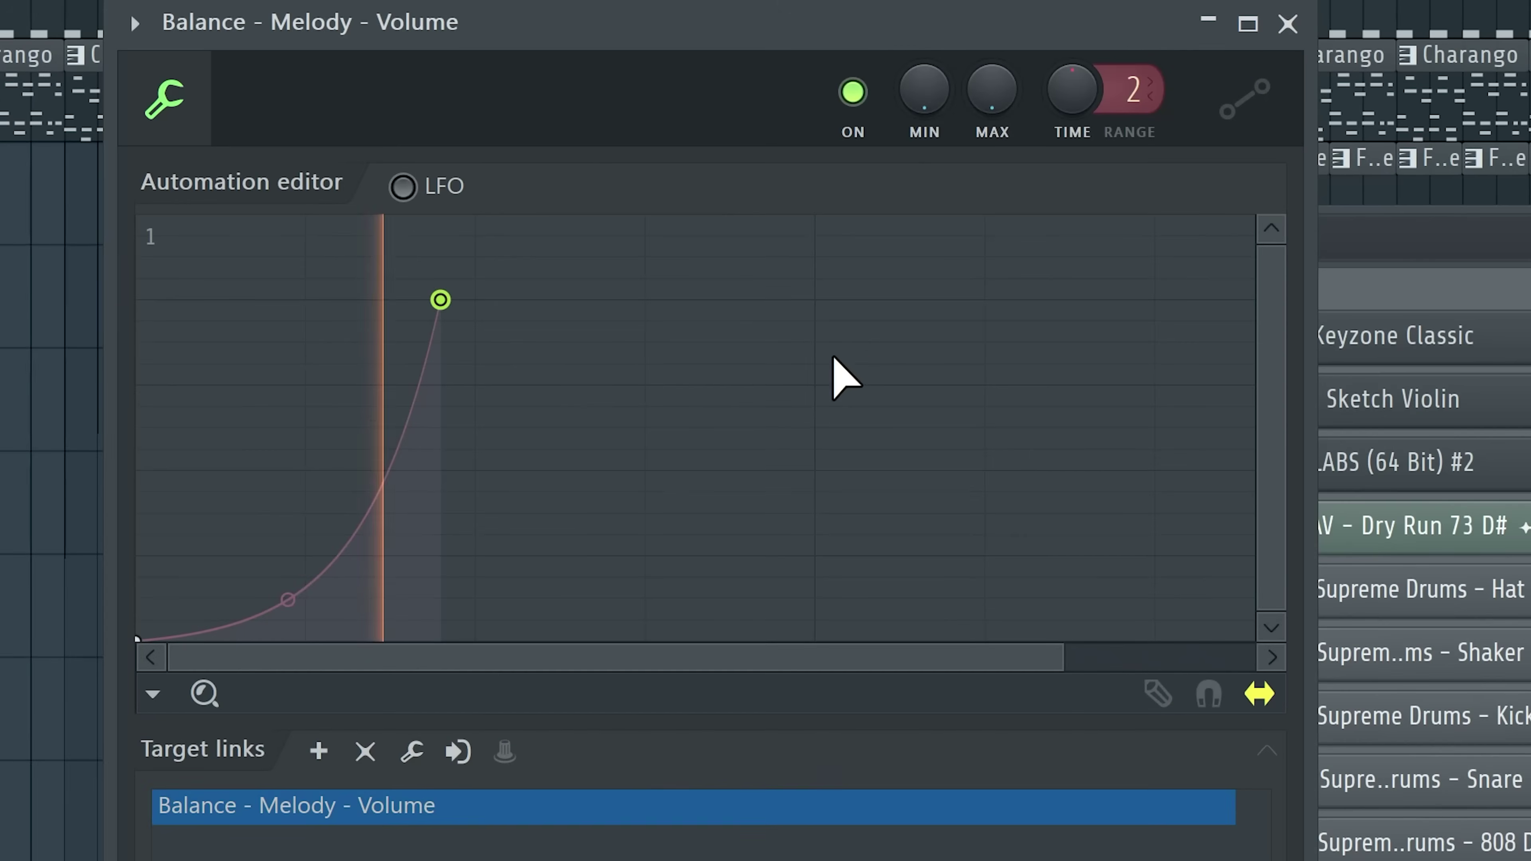
key("space")
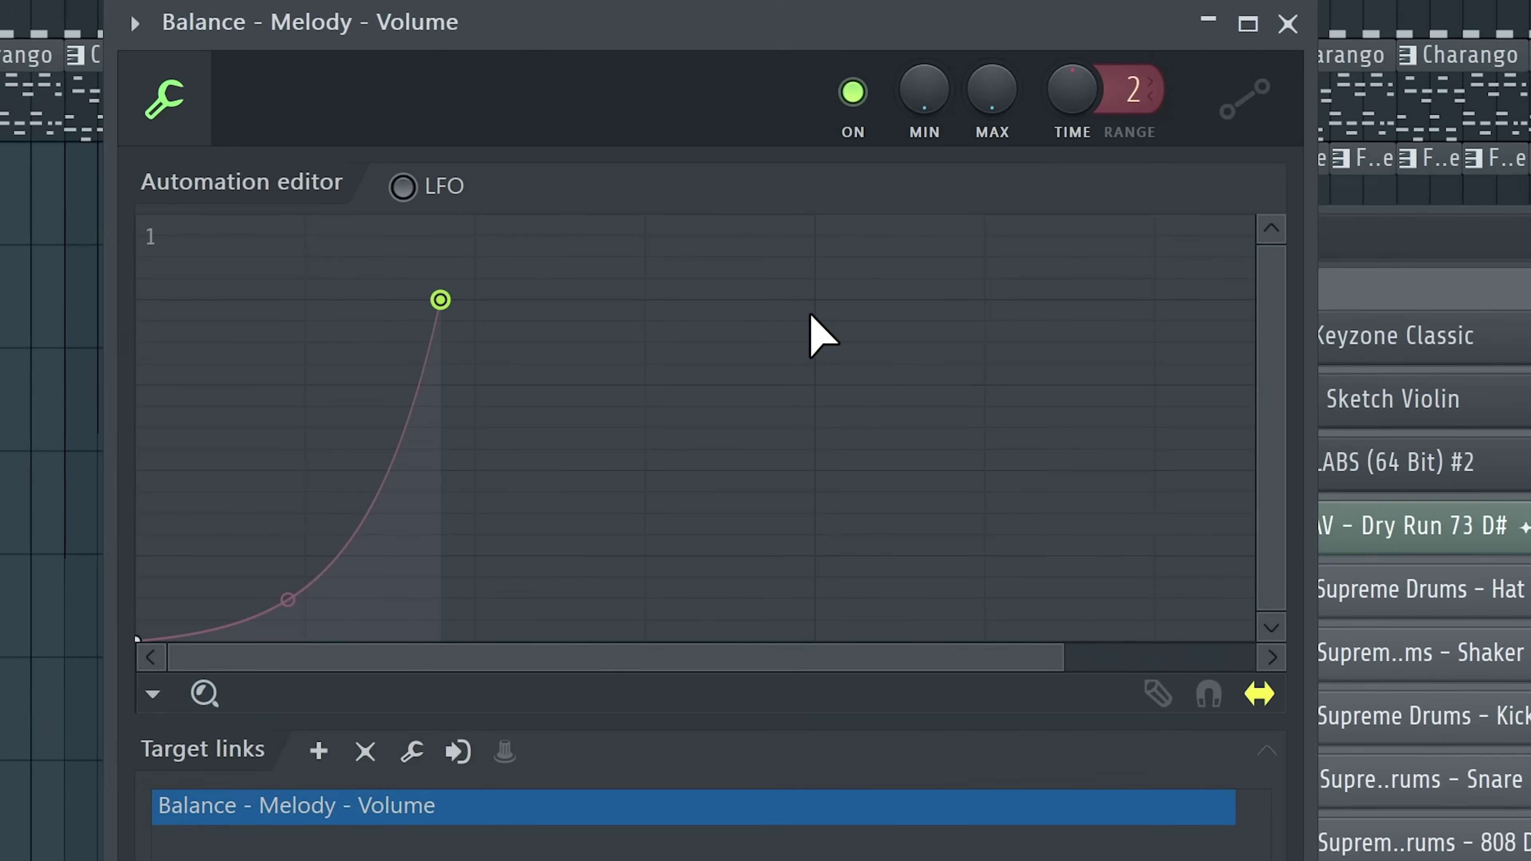
left_click_drag(138, 638, 140, 300)
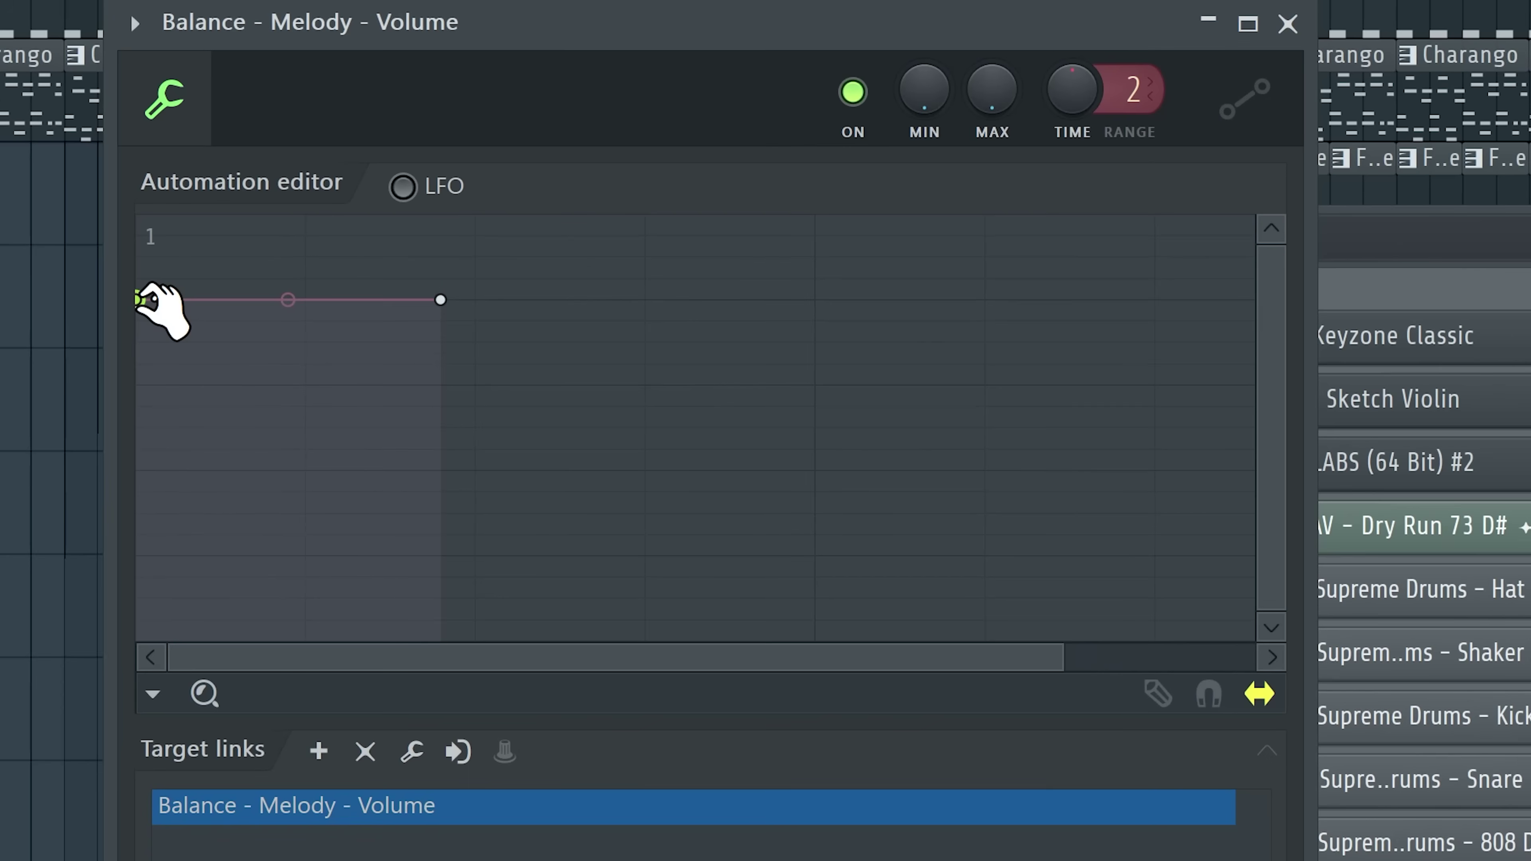
left_click_drag(148, 300, 130, 632)
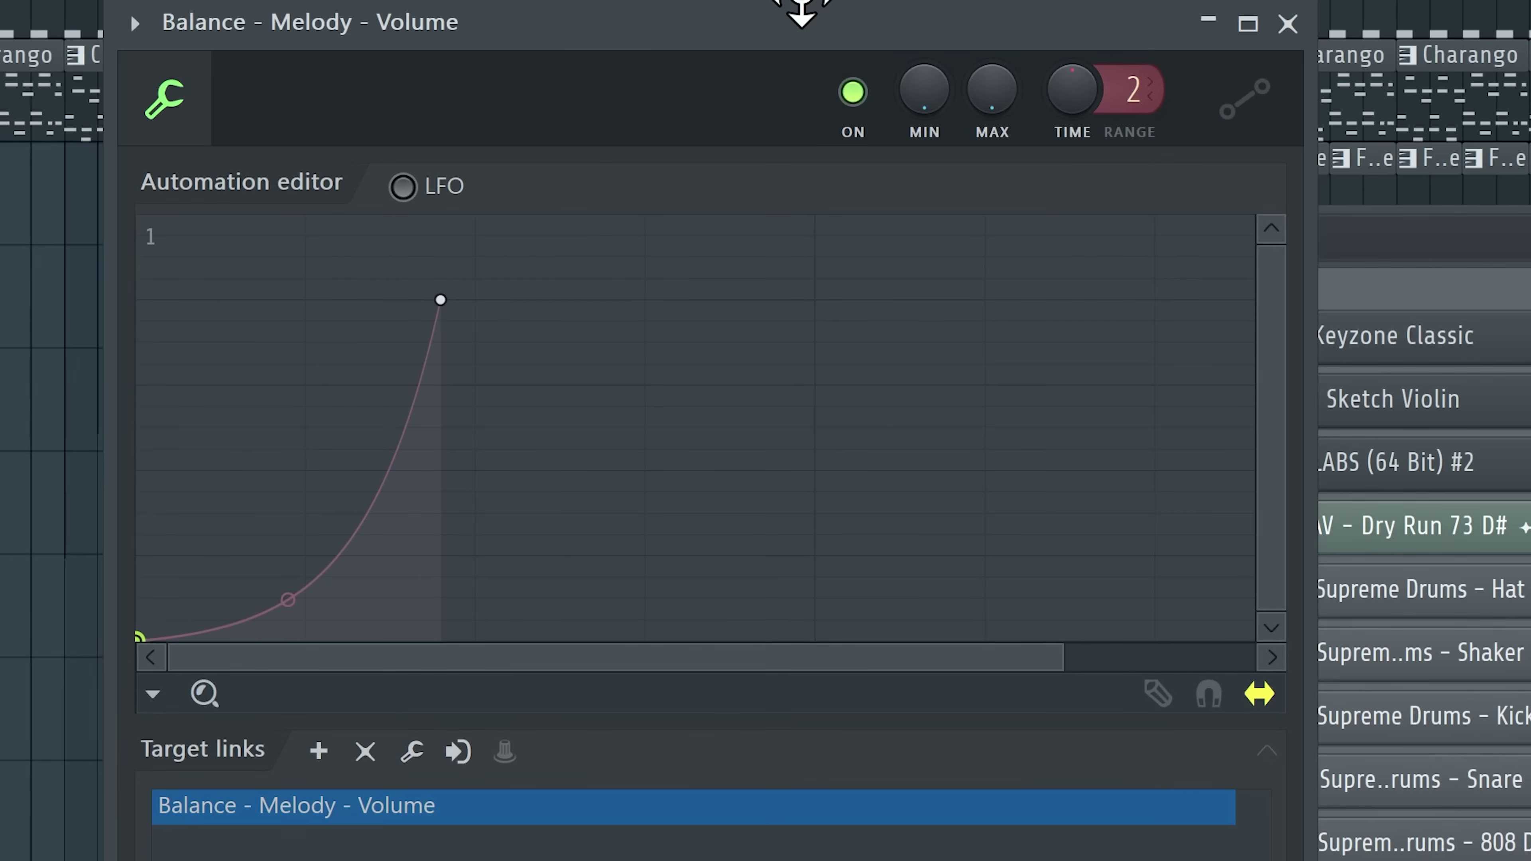
Step: Add Fruity Reeverb 2 to the LFO Tool Patcher and activate its WET level as a modulation input
left_click(1288, 24)
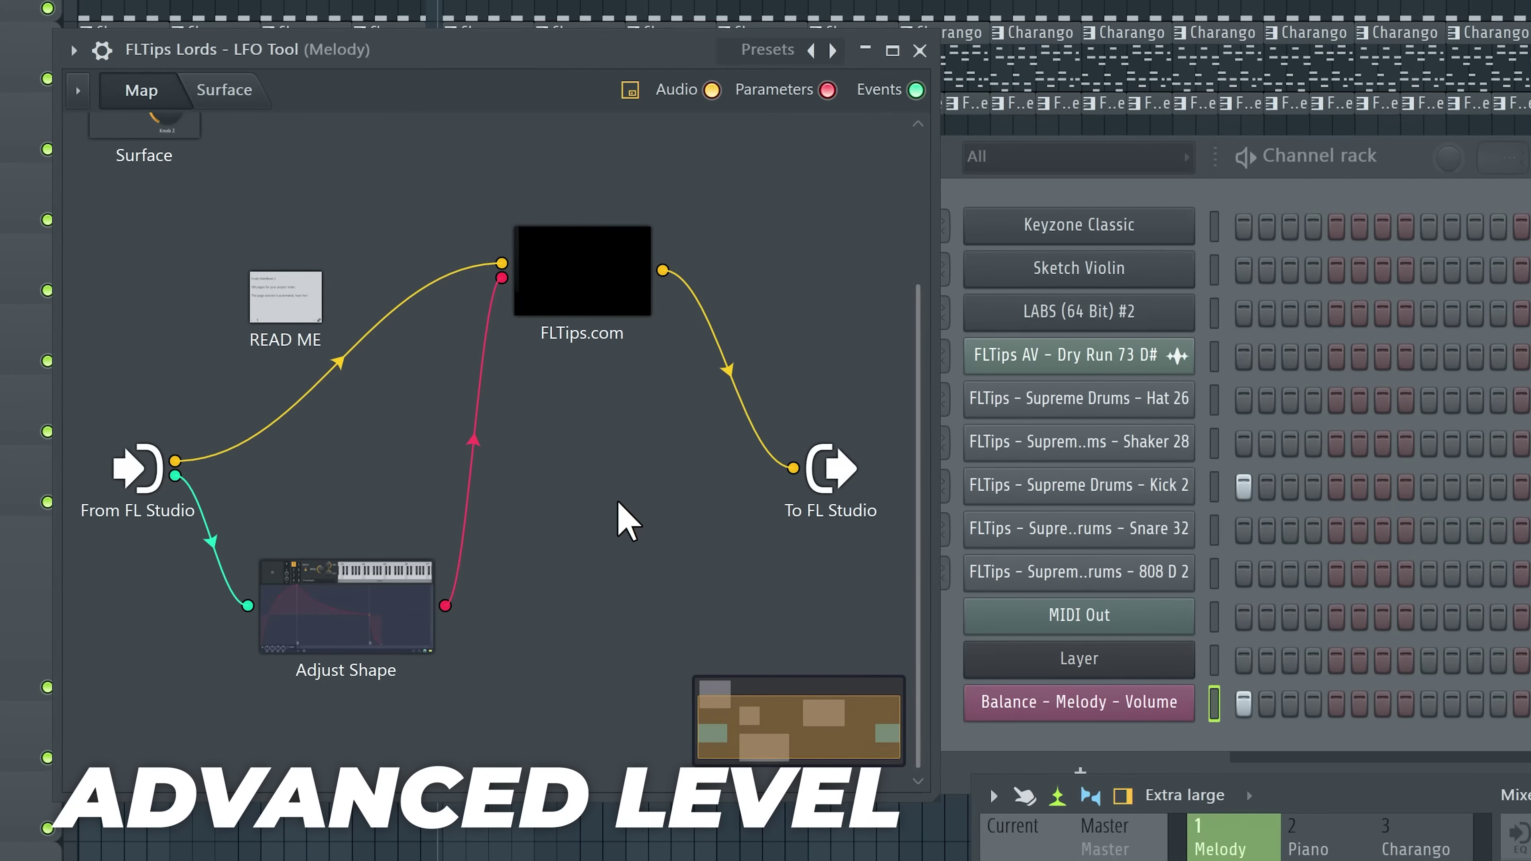
right_click(618, 503)
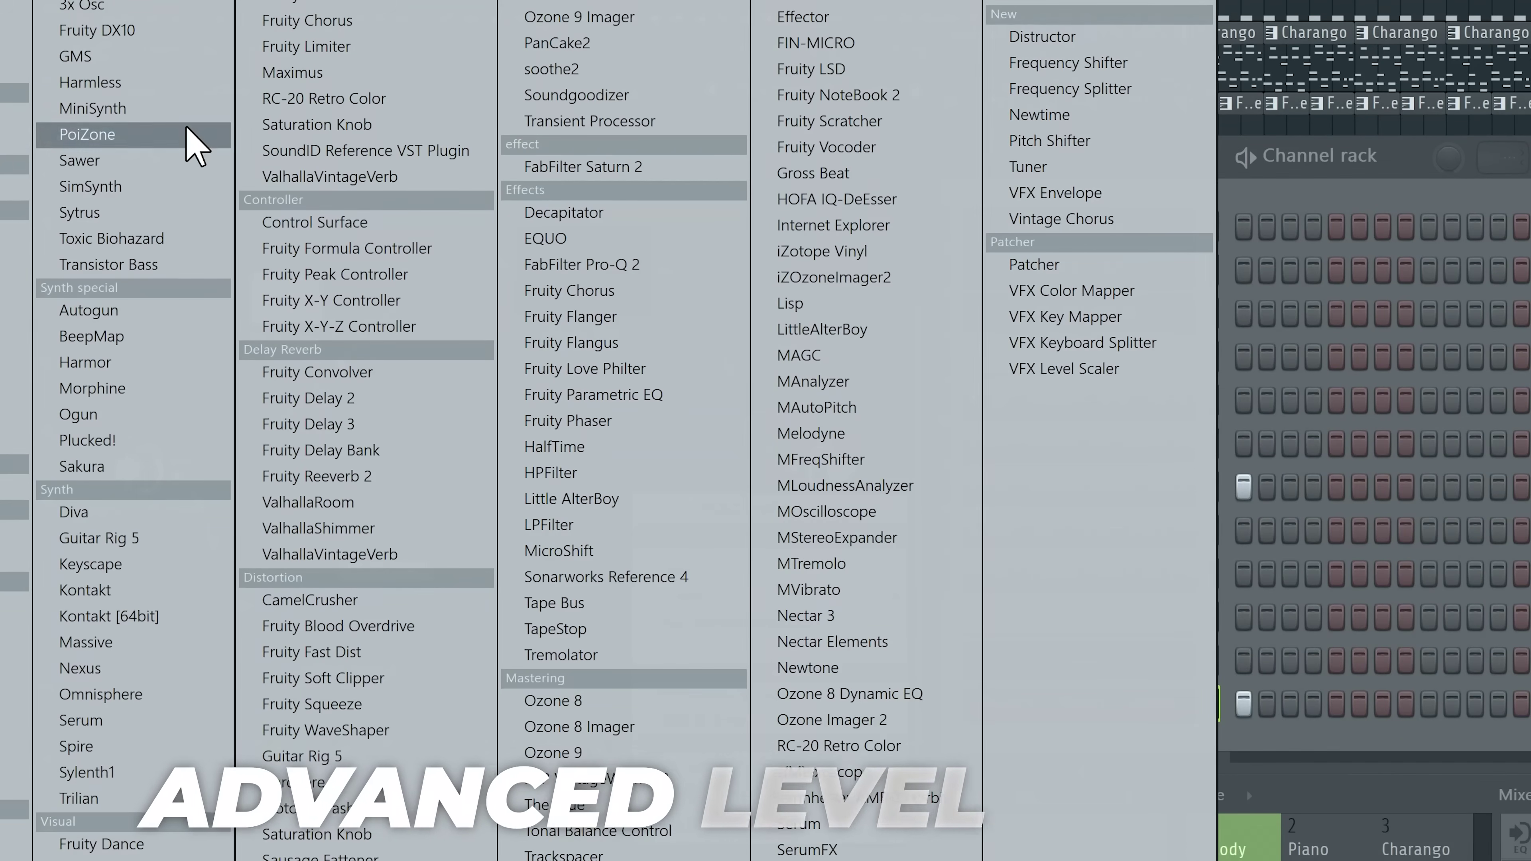
left_click(717, 537)
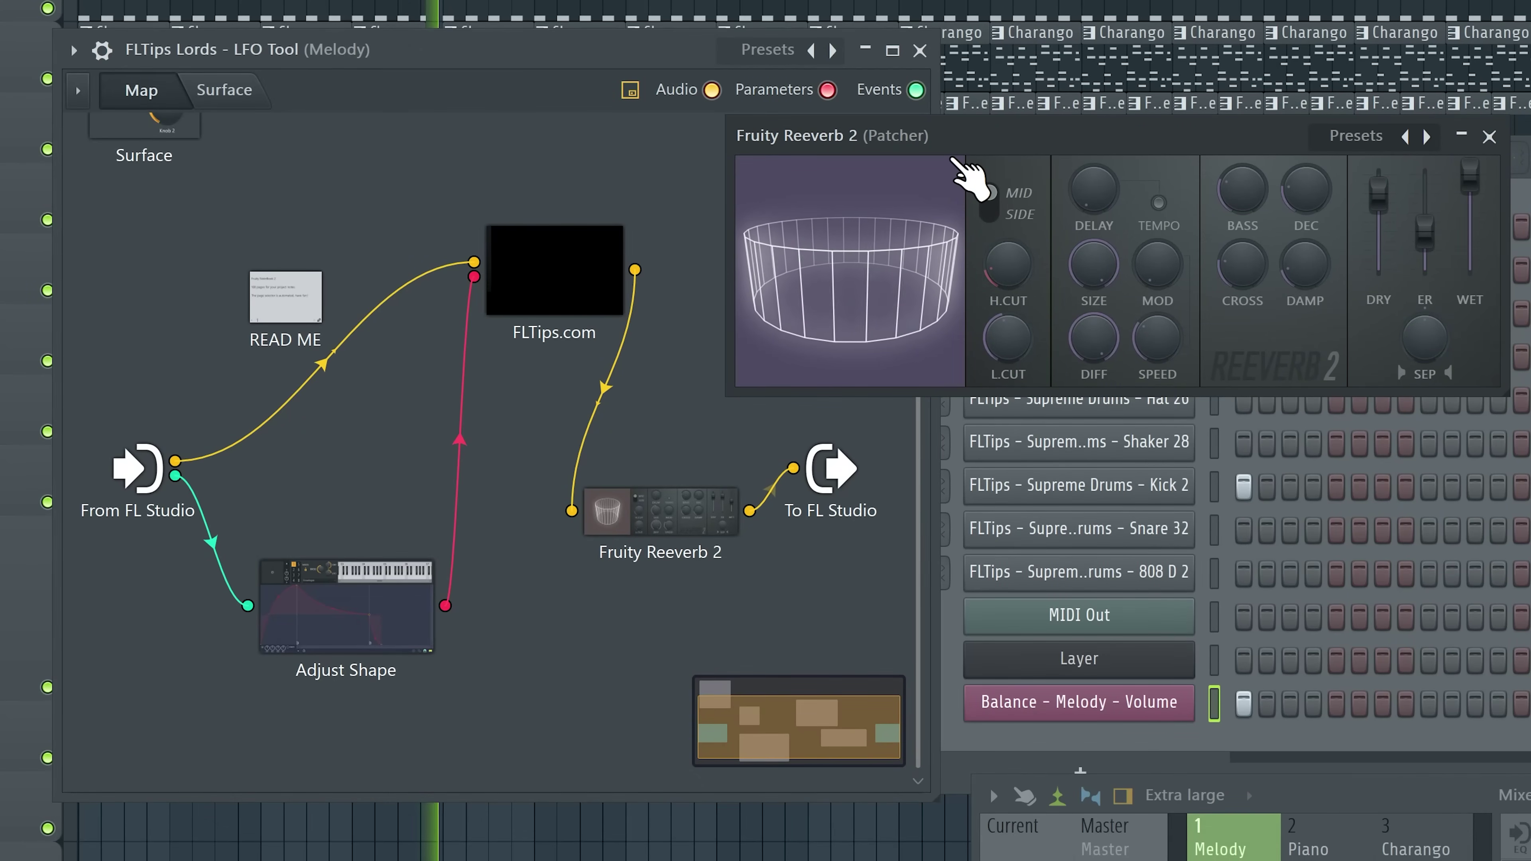
right_click(1479, 190)
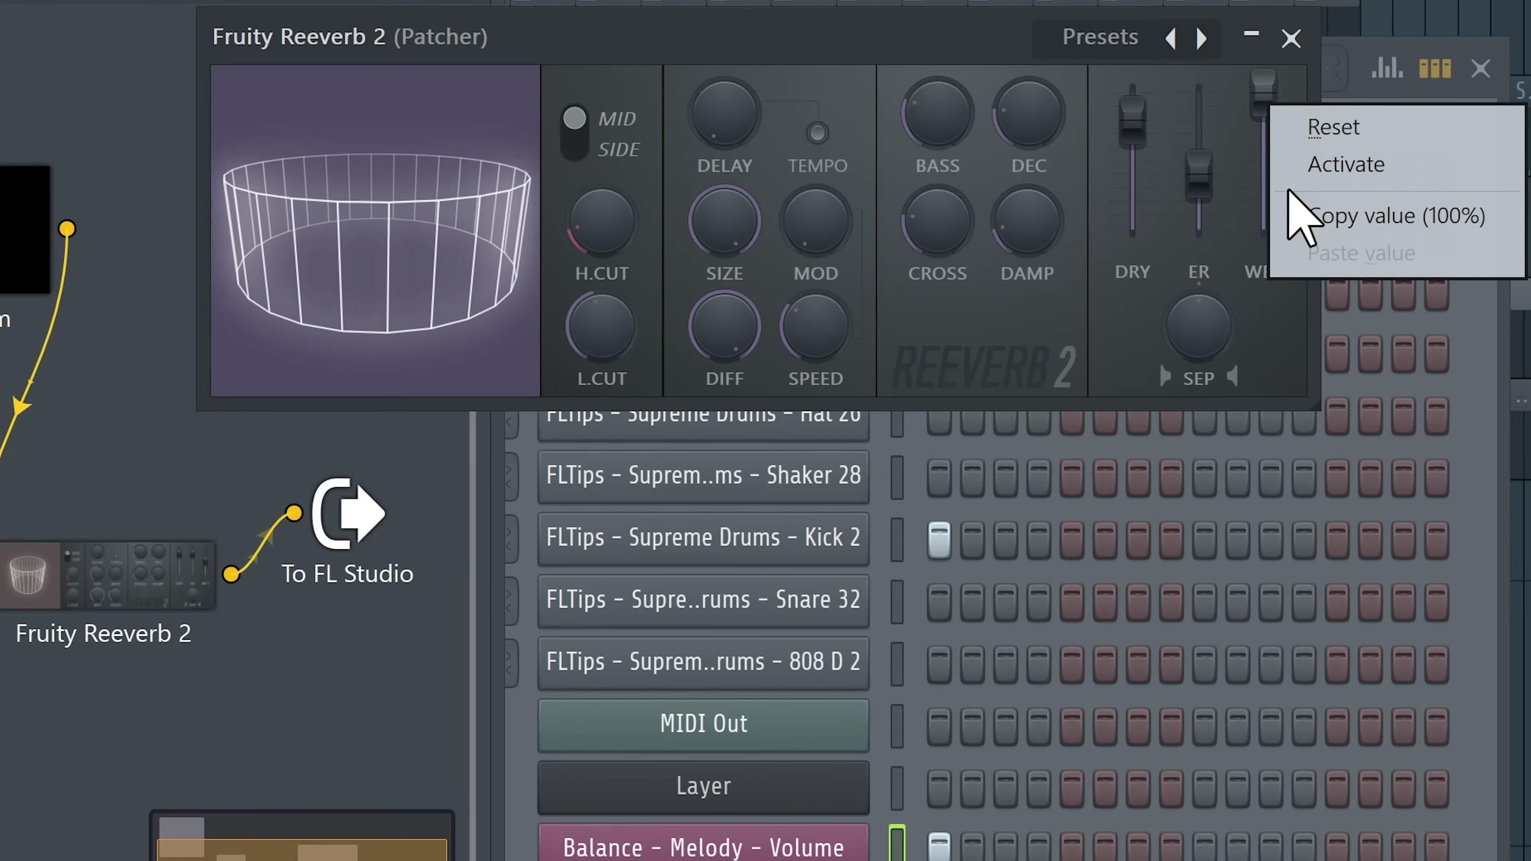
left_click(1380, 216)
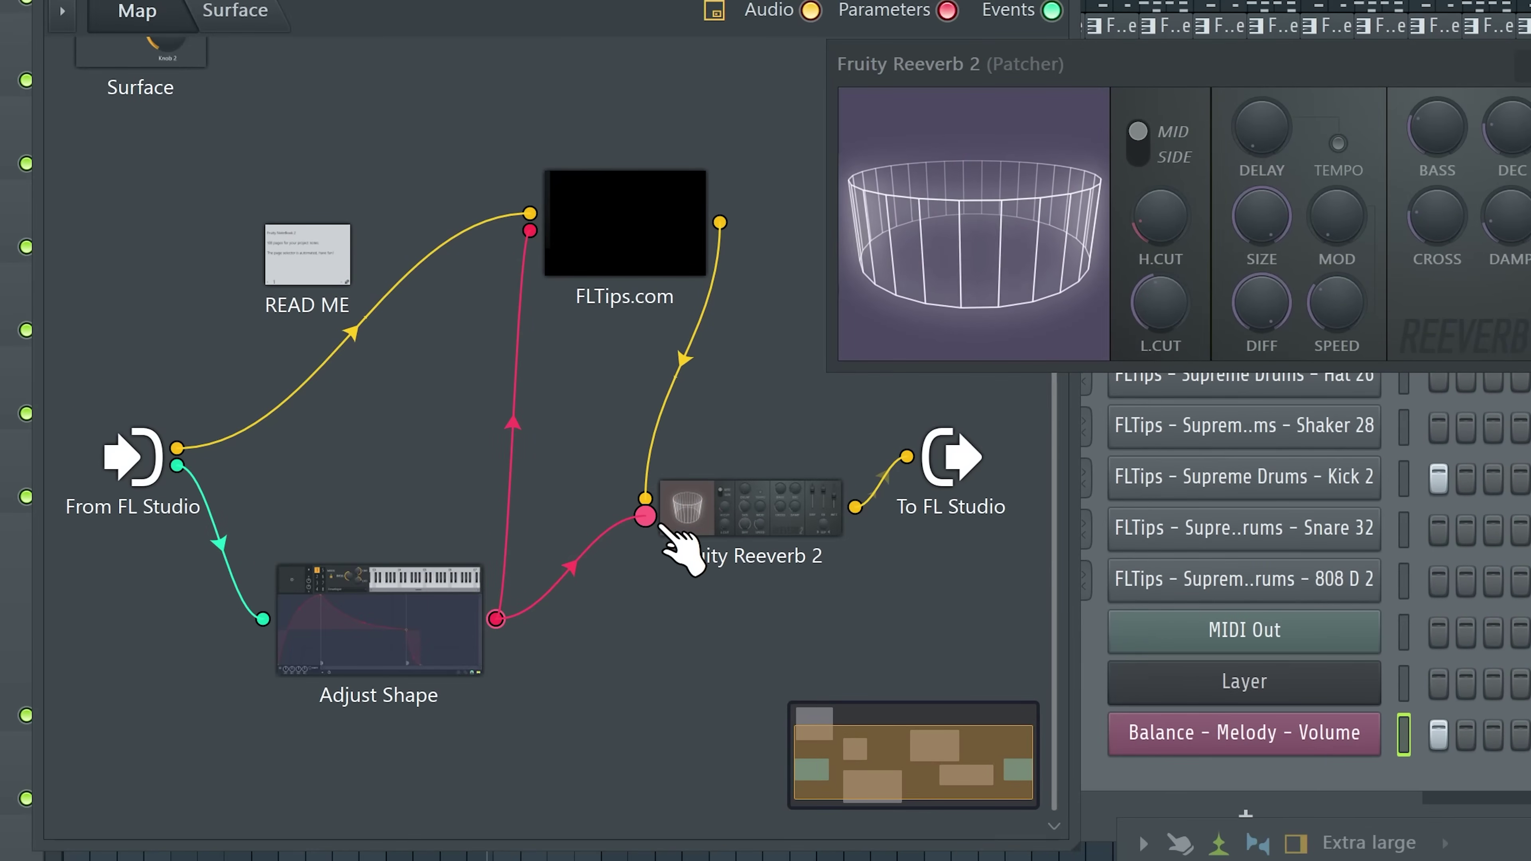
left_click(1405, 737)
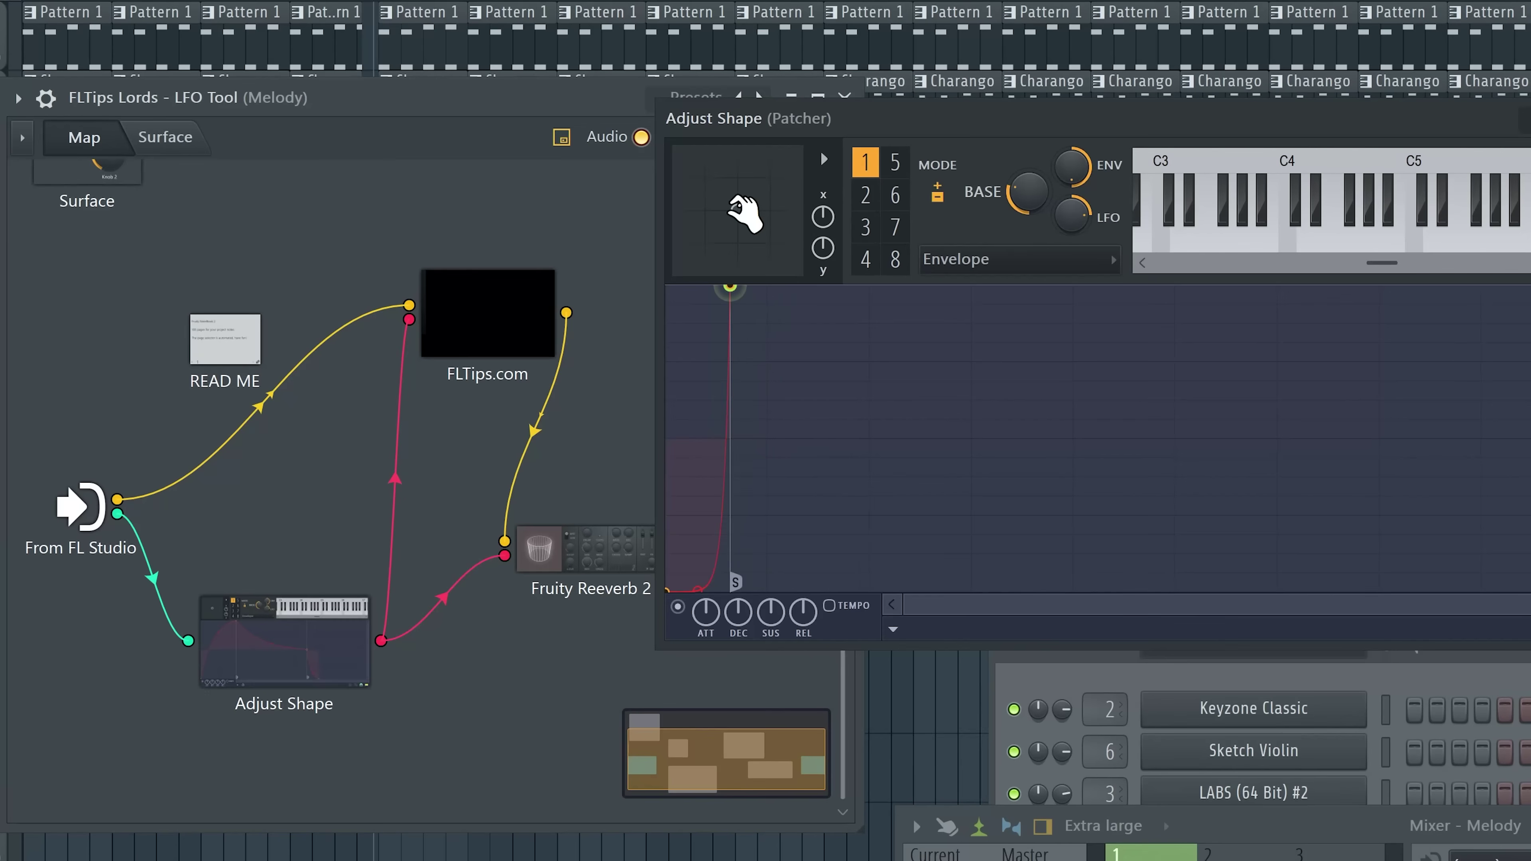
Step: Stretch the first envelope's rise far to the right and add Articulator 2 and Articulator 3 as Adjust Shape outputs
left_click_drag(725, 290, 1452, 288)
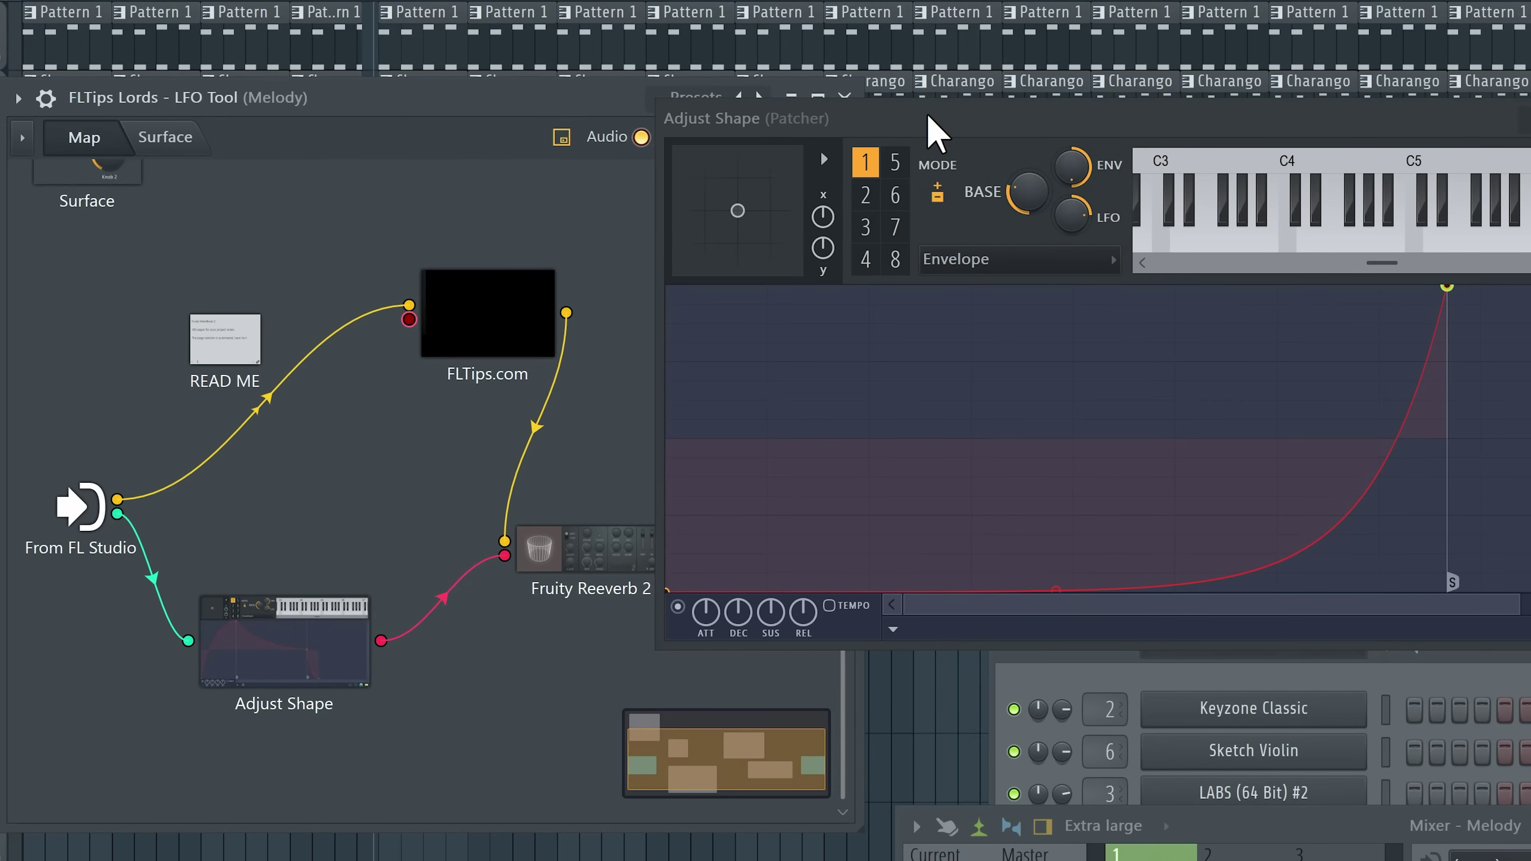
left_click_drag(929, 121, 883, 4)
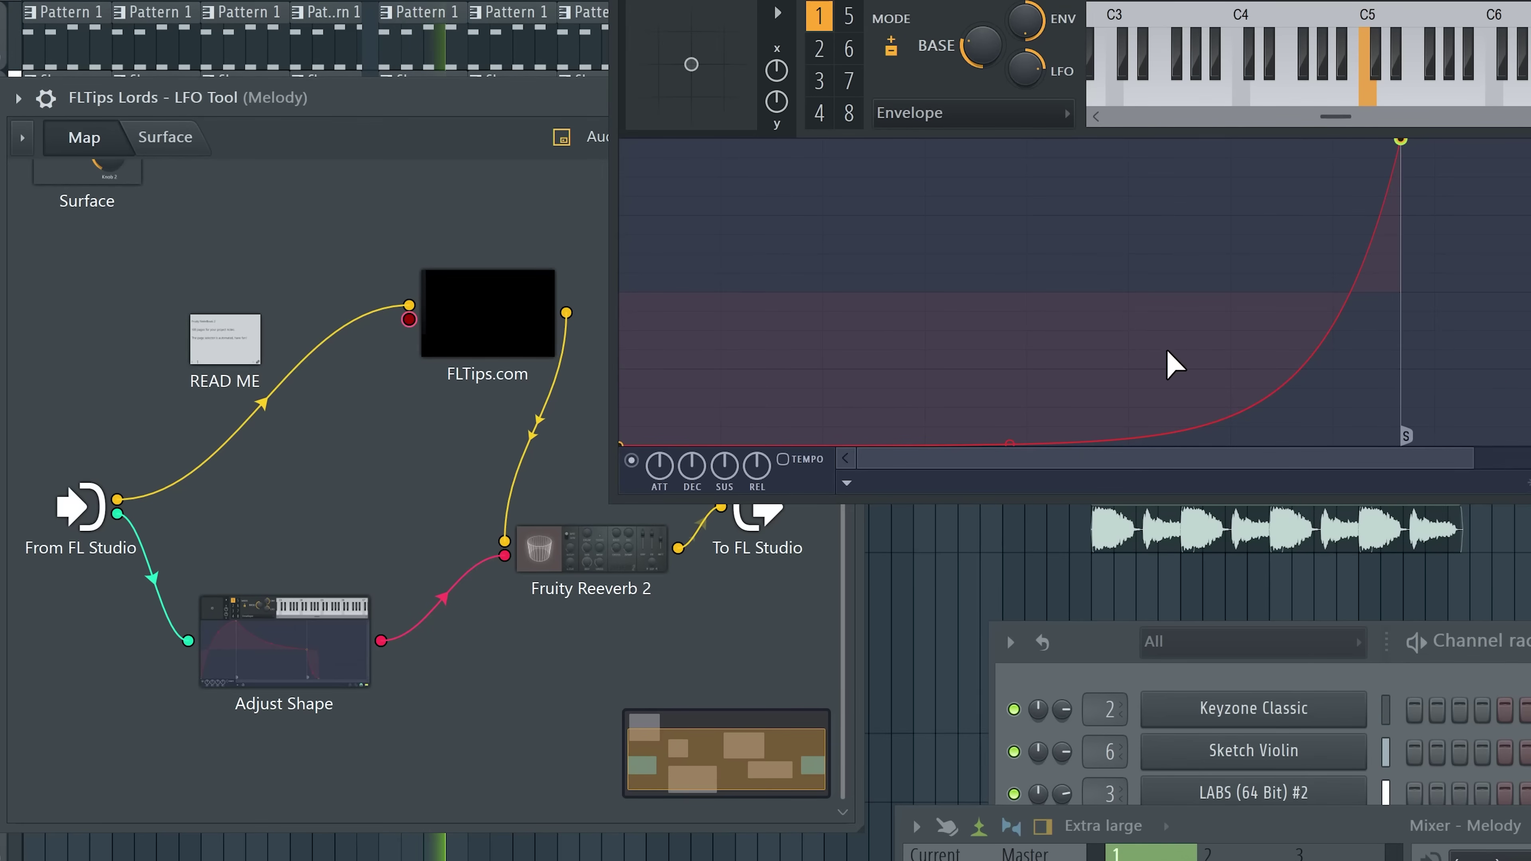
right_click(288, 662)
mouse_move(339, 821)
mouse_move(579, 821)
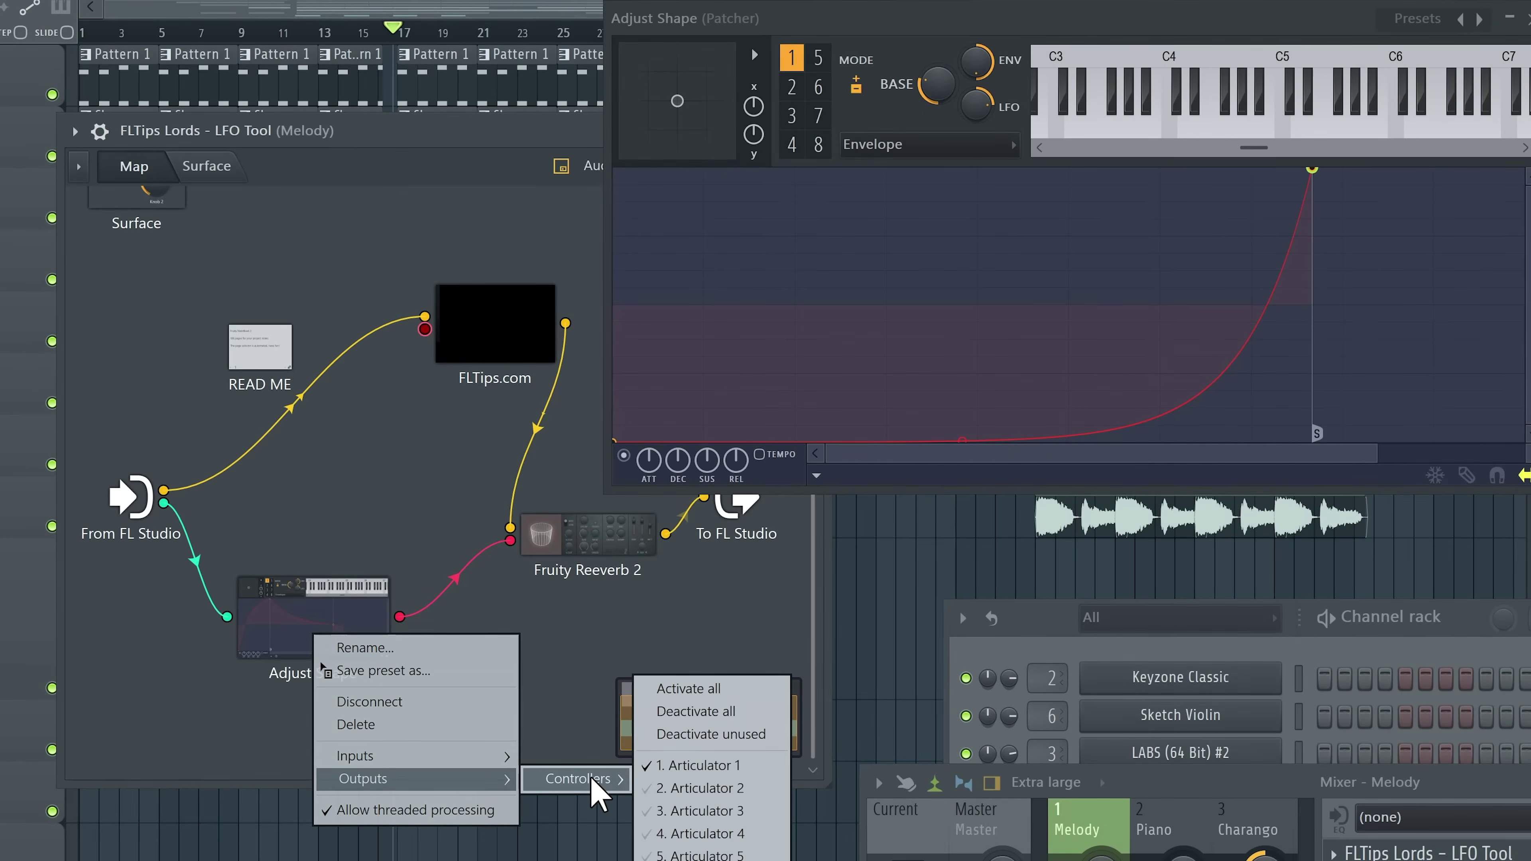
left_click(691, 794)
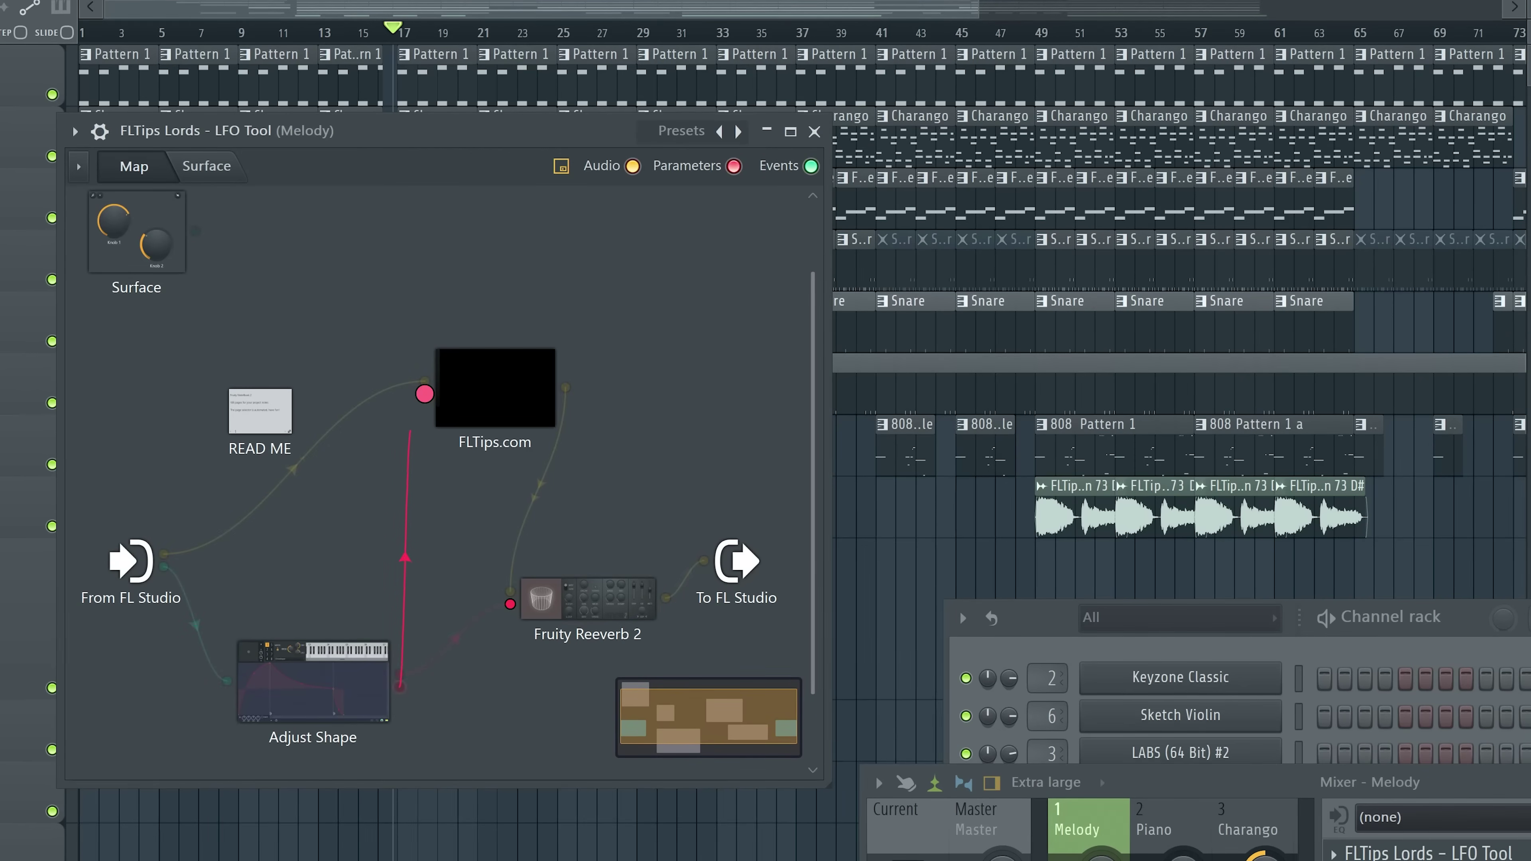
right_click(302, 666)
mouse_move(470, 809)
mouse_move(587, 814)
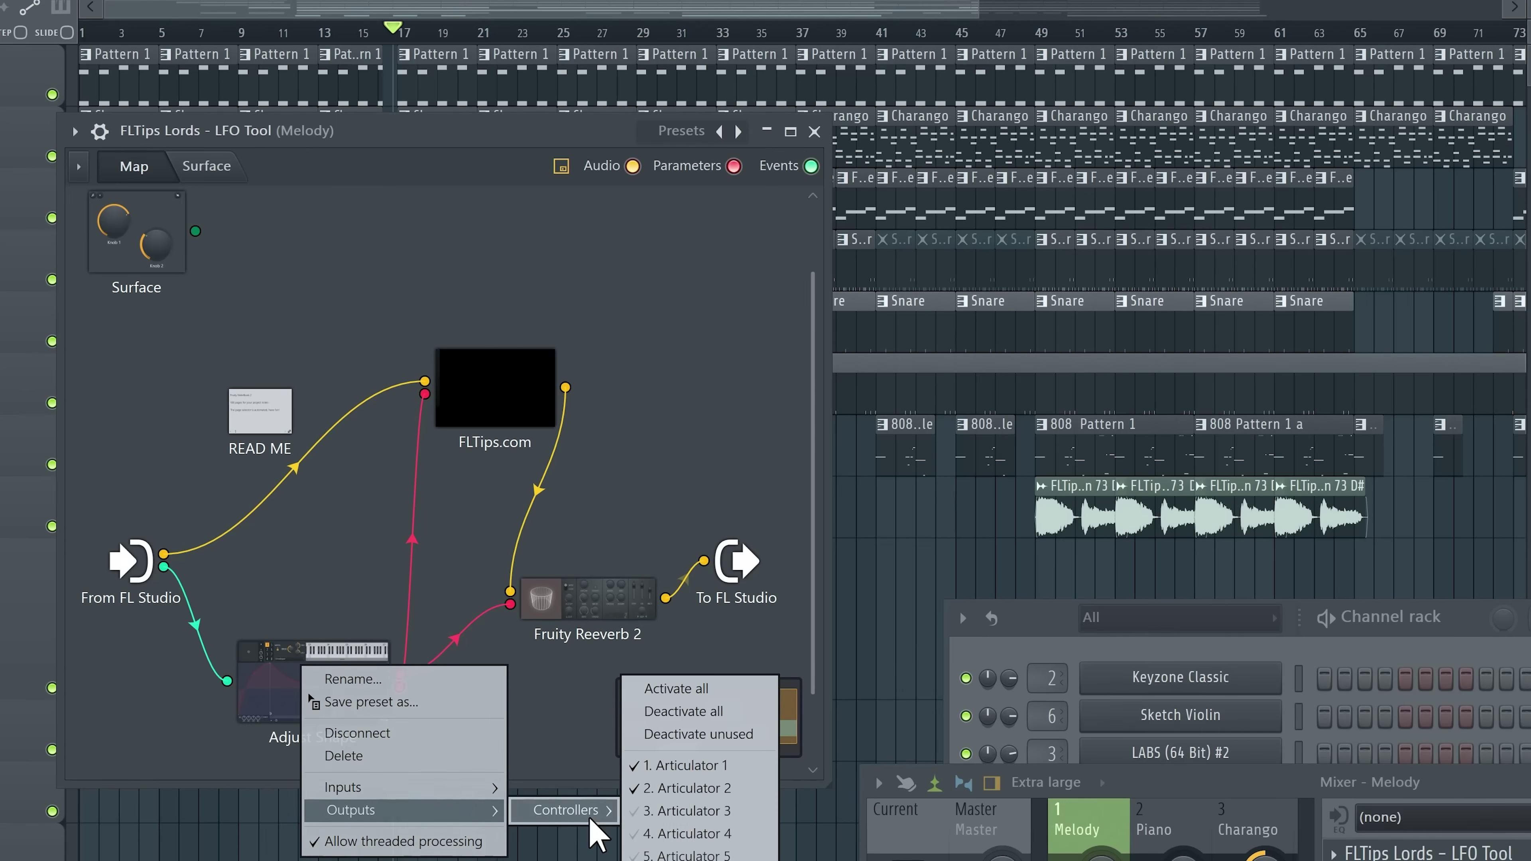
left_click(738, 808)
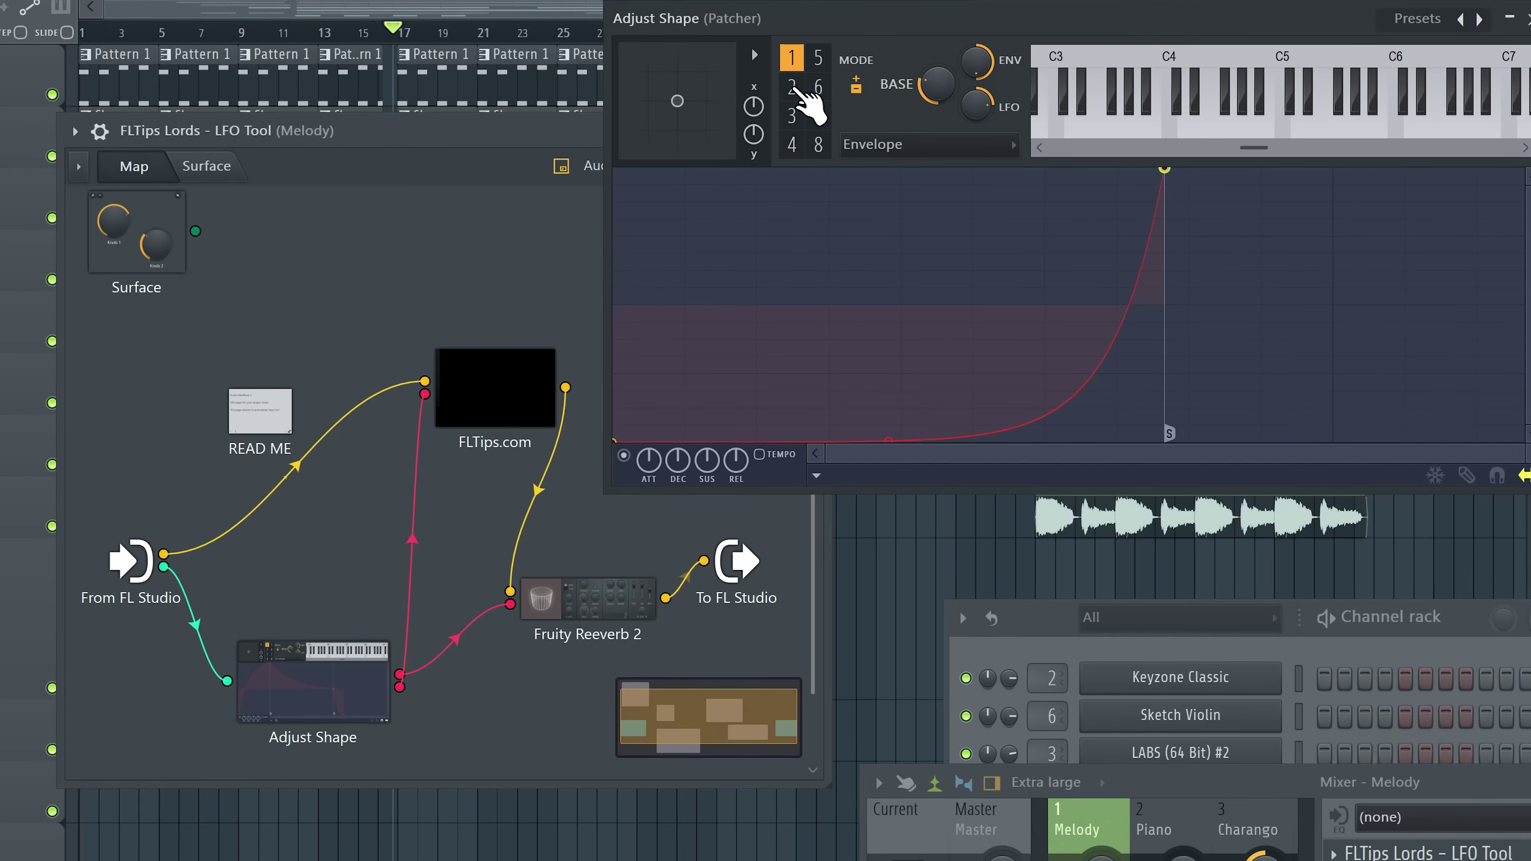
Step: Delete the second envelope's end and sustain points, move its peak left and steepen the attack curve
left_click(795, 90)
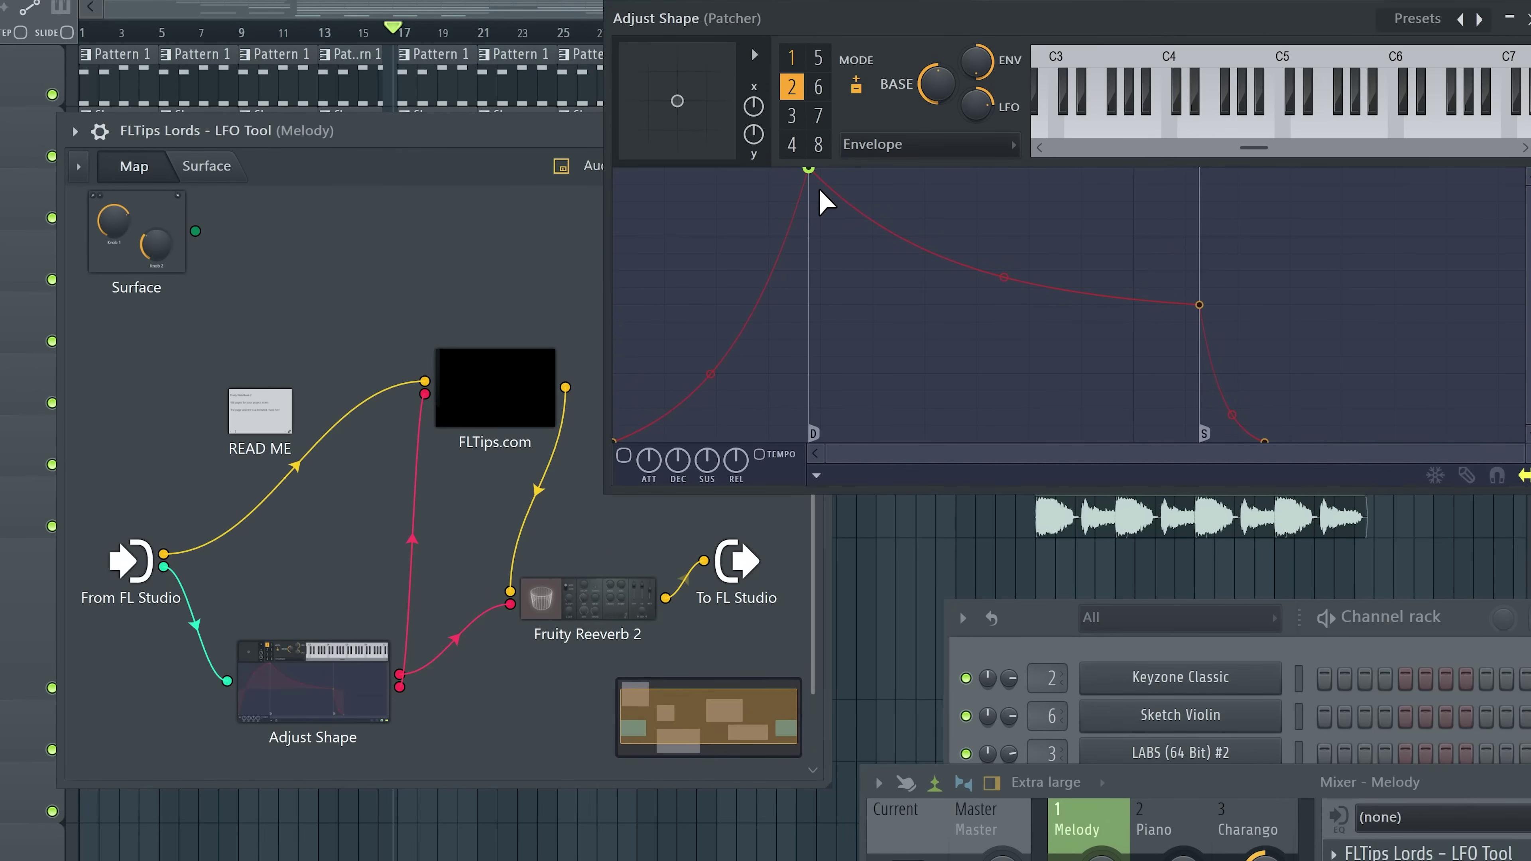
right_click(1219, 445)
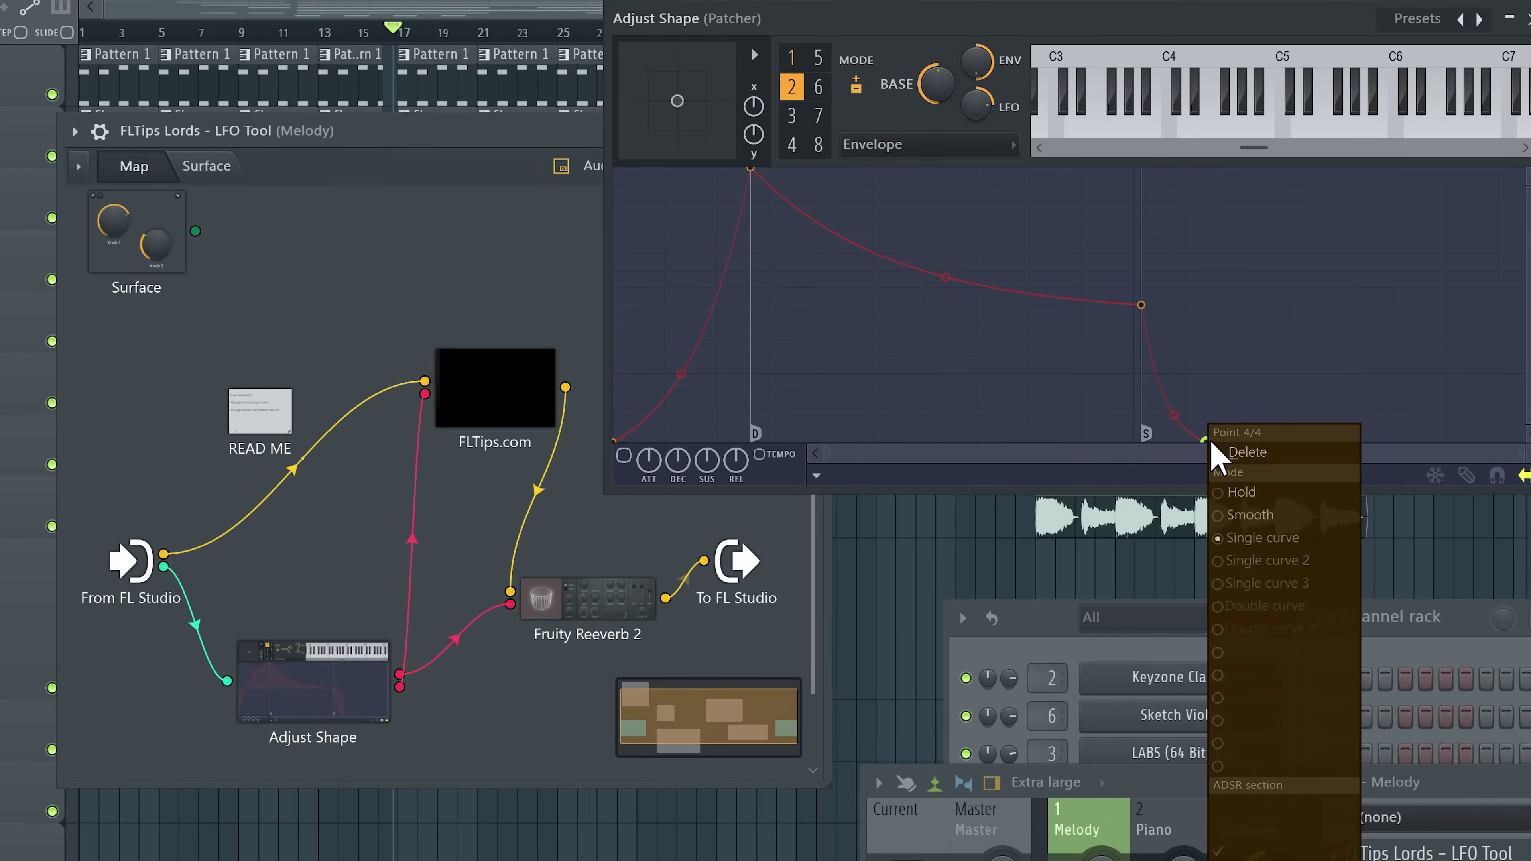
left_click(1247, 463)
right_click(1143, 306)
left_click(1184, 335)
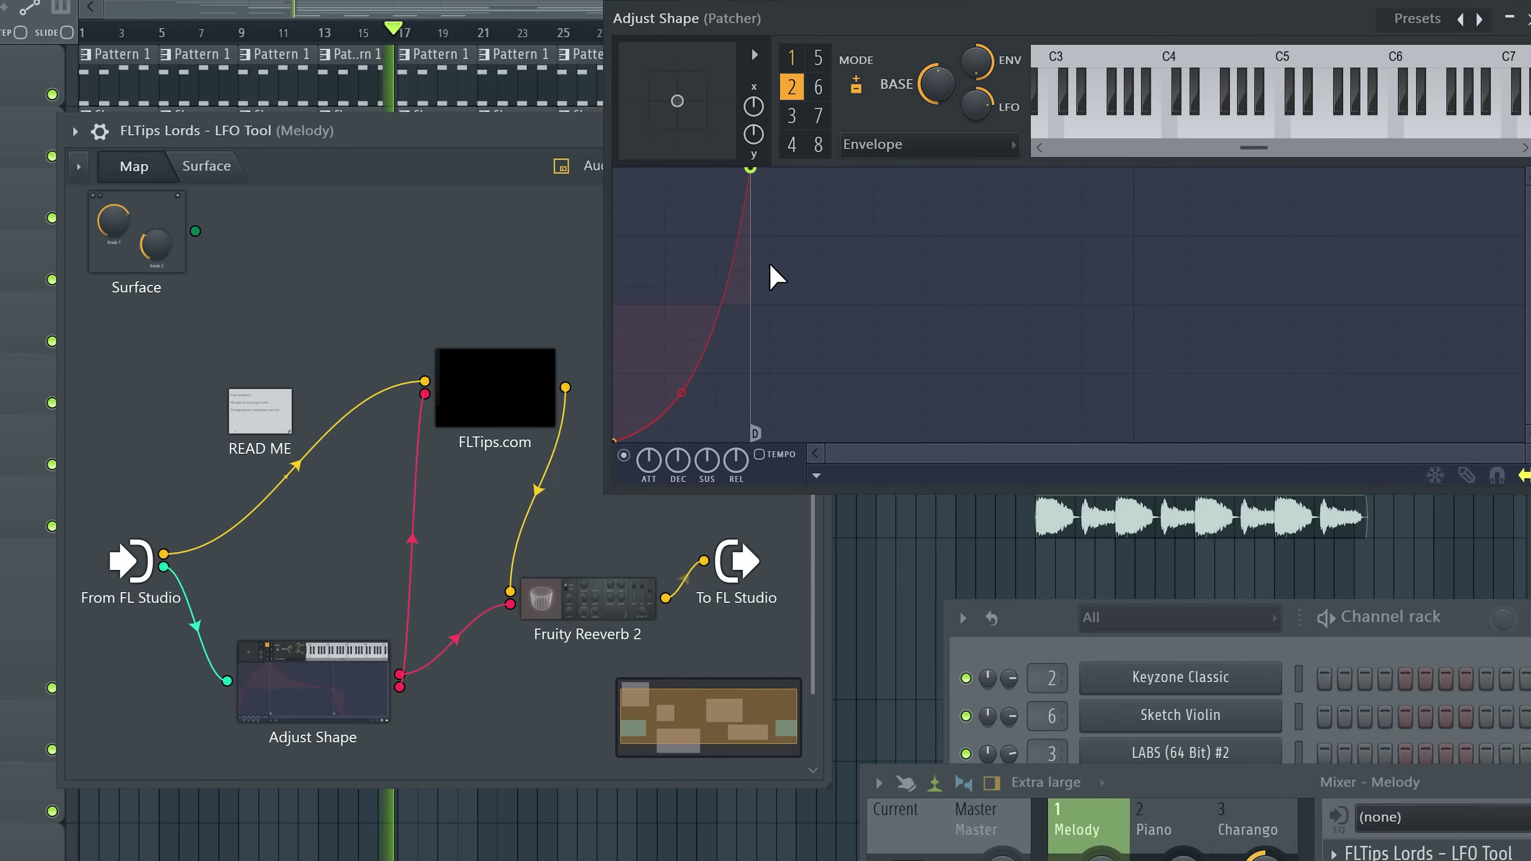
left_click_drag(750, 169, 721, 169)
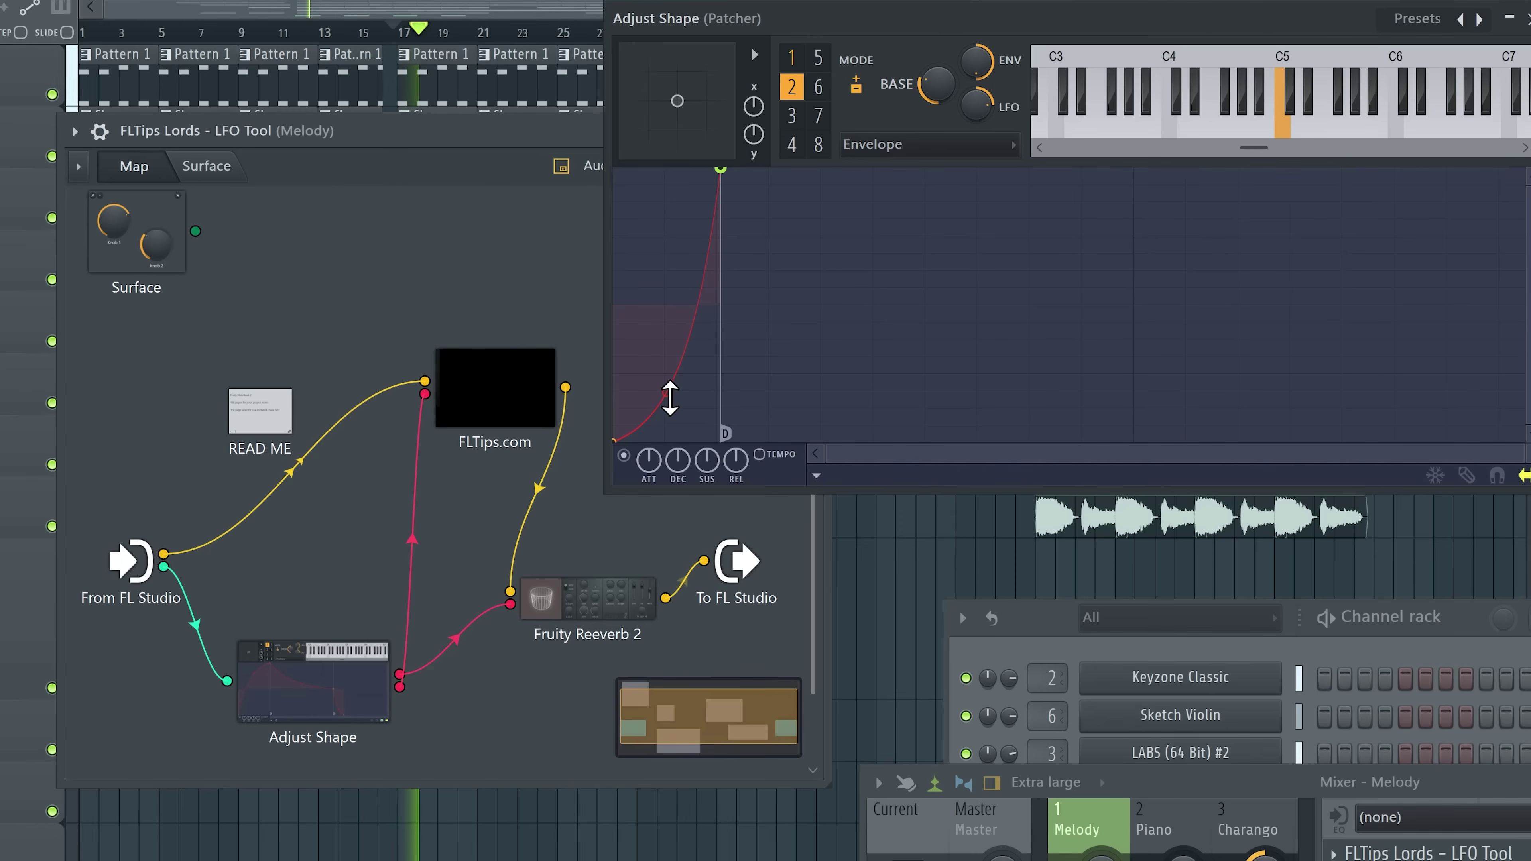
left_click_drag(667, 393, 694, 412)
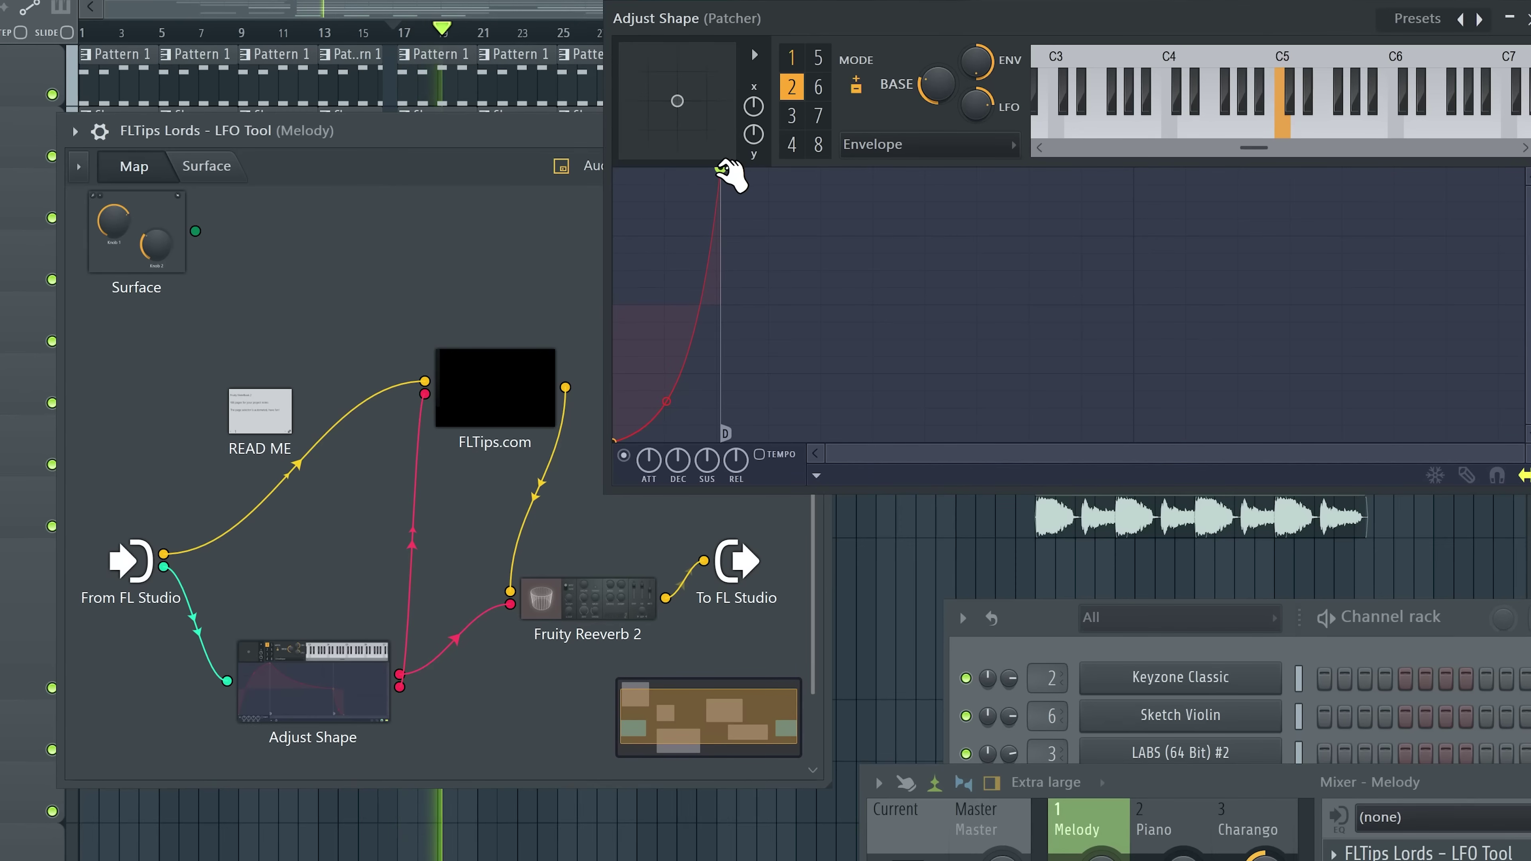
left_click_drag(721, 169, 691, 169)
Step: Open the Fruity Reeverb 2 window and arrange it beside the Adjust Shape editor on the second articulator
left_click(579, 633)
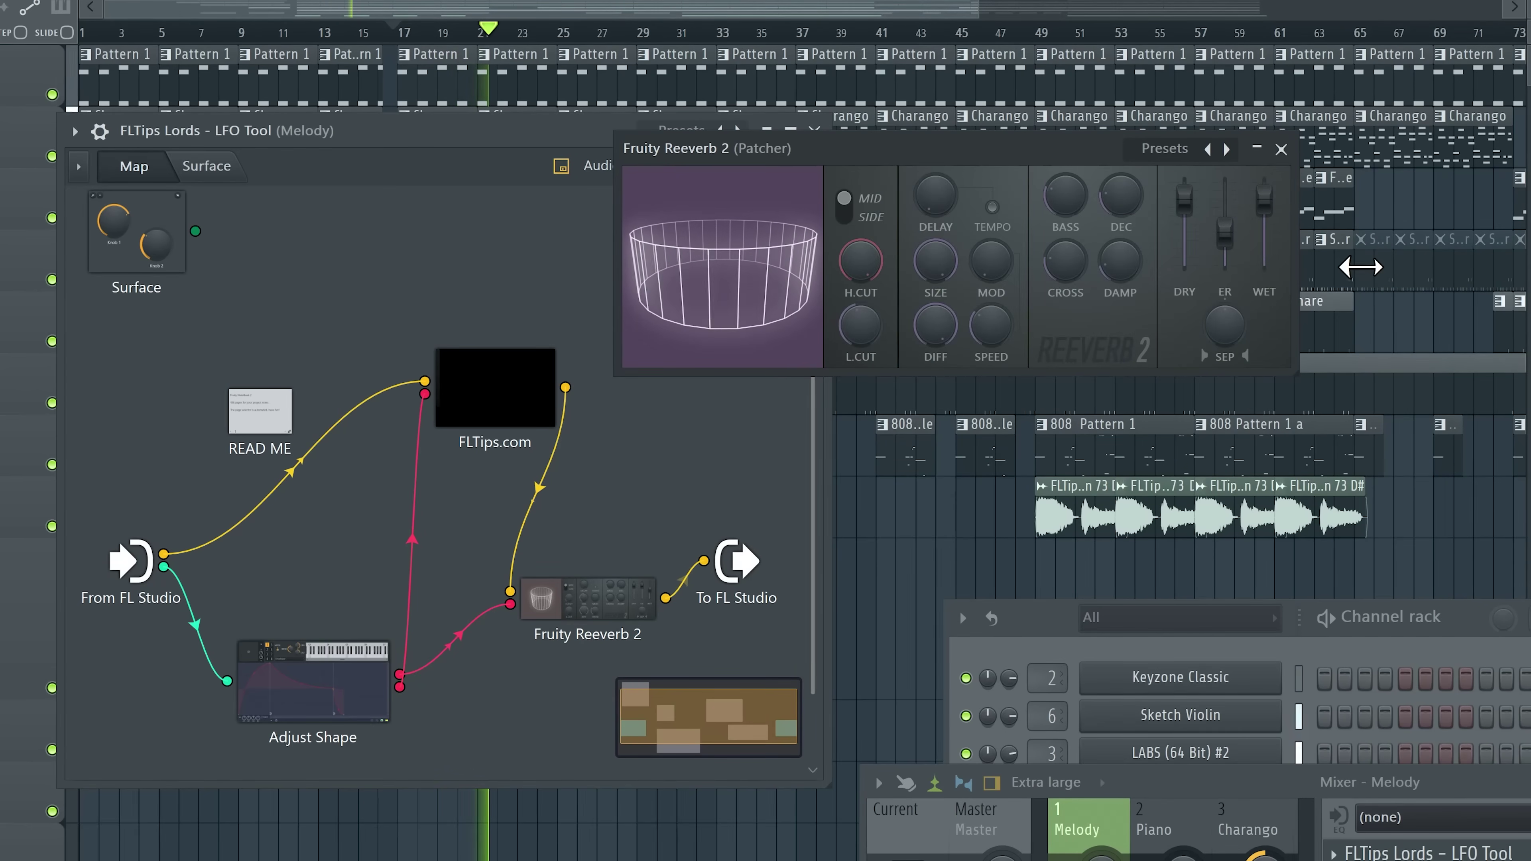
left_click_drag(953, 150, 1112, 165)
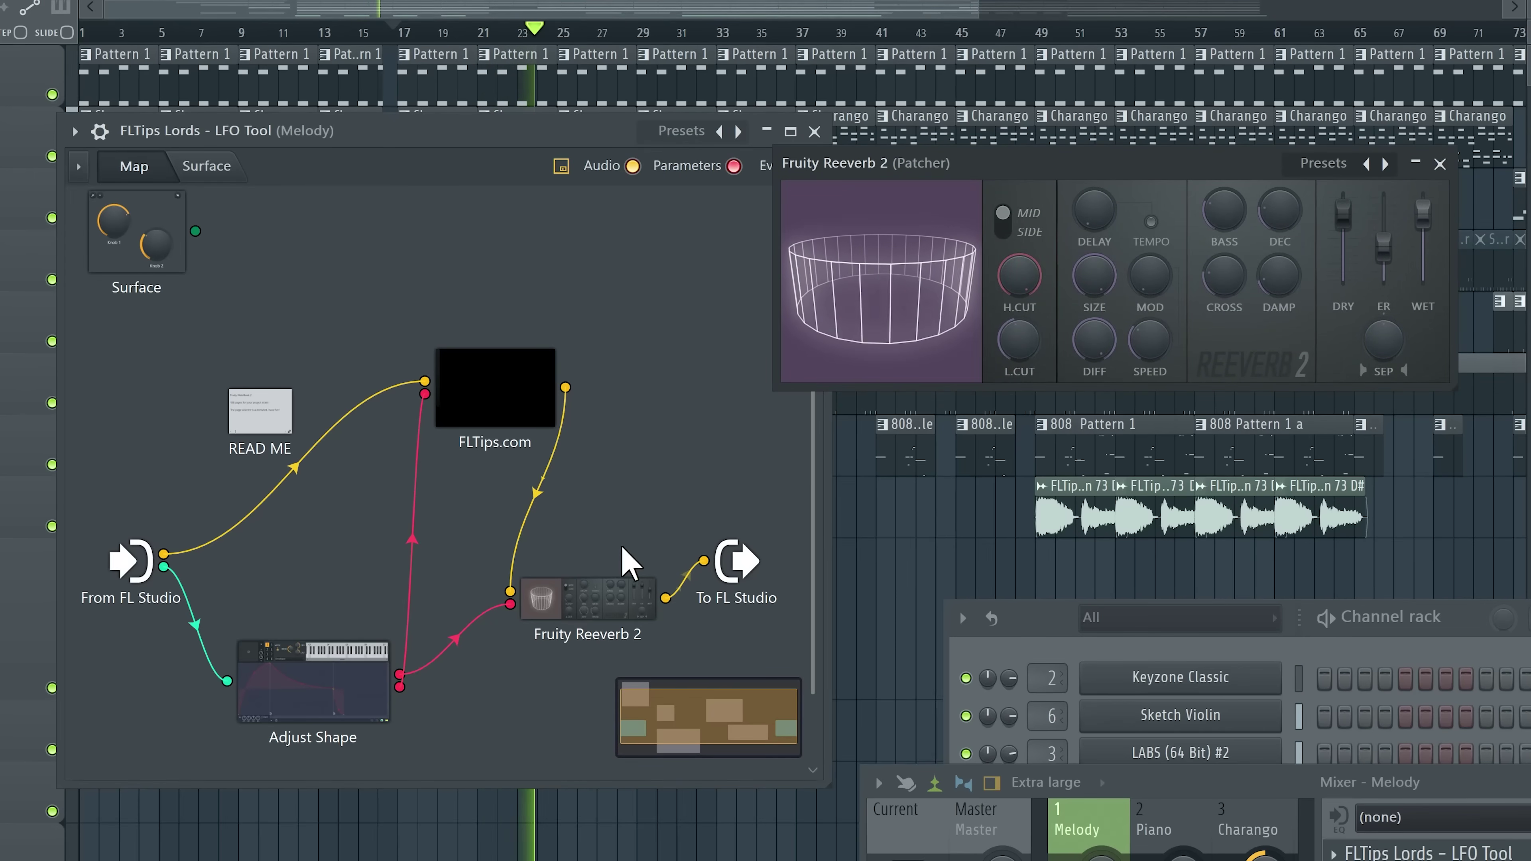
left_click(338, 688)
left_click_drag(830, 23, 902, 102)
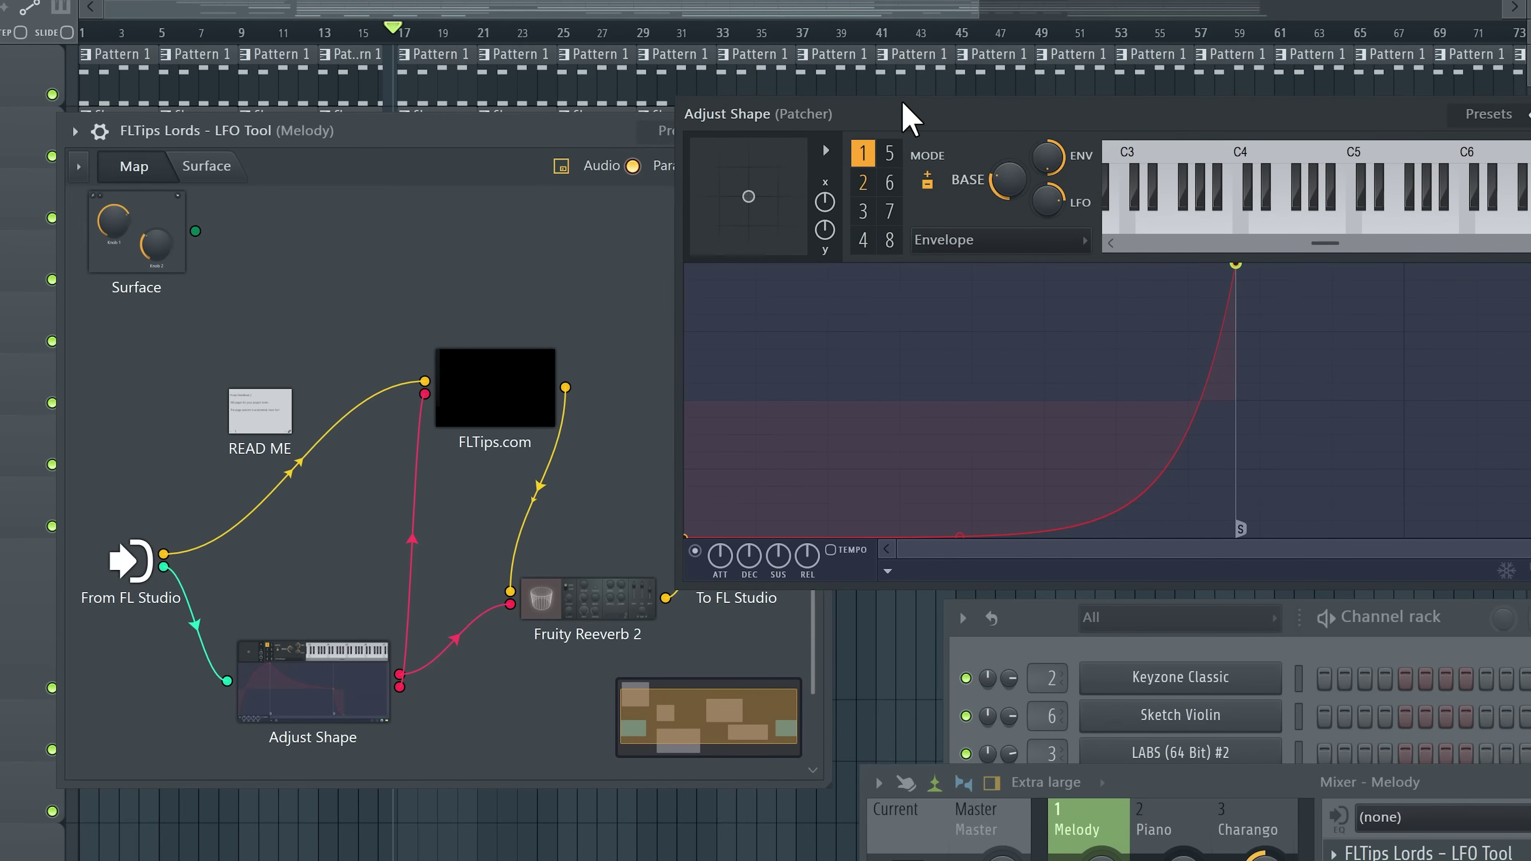
left_click_drag(903, 103, 769, 53)
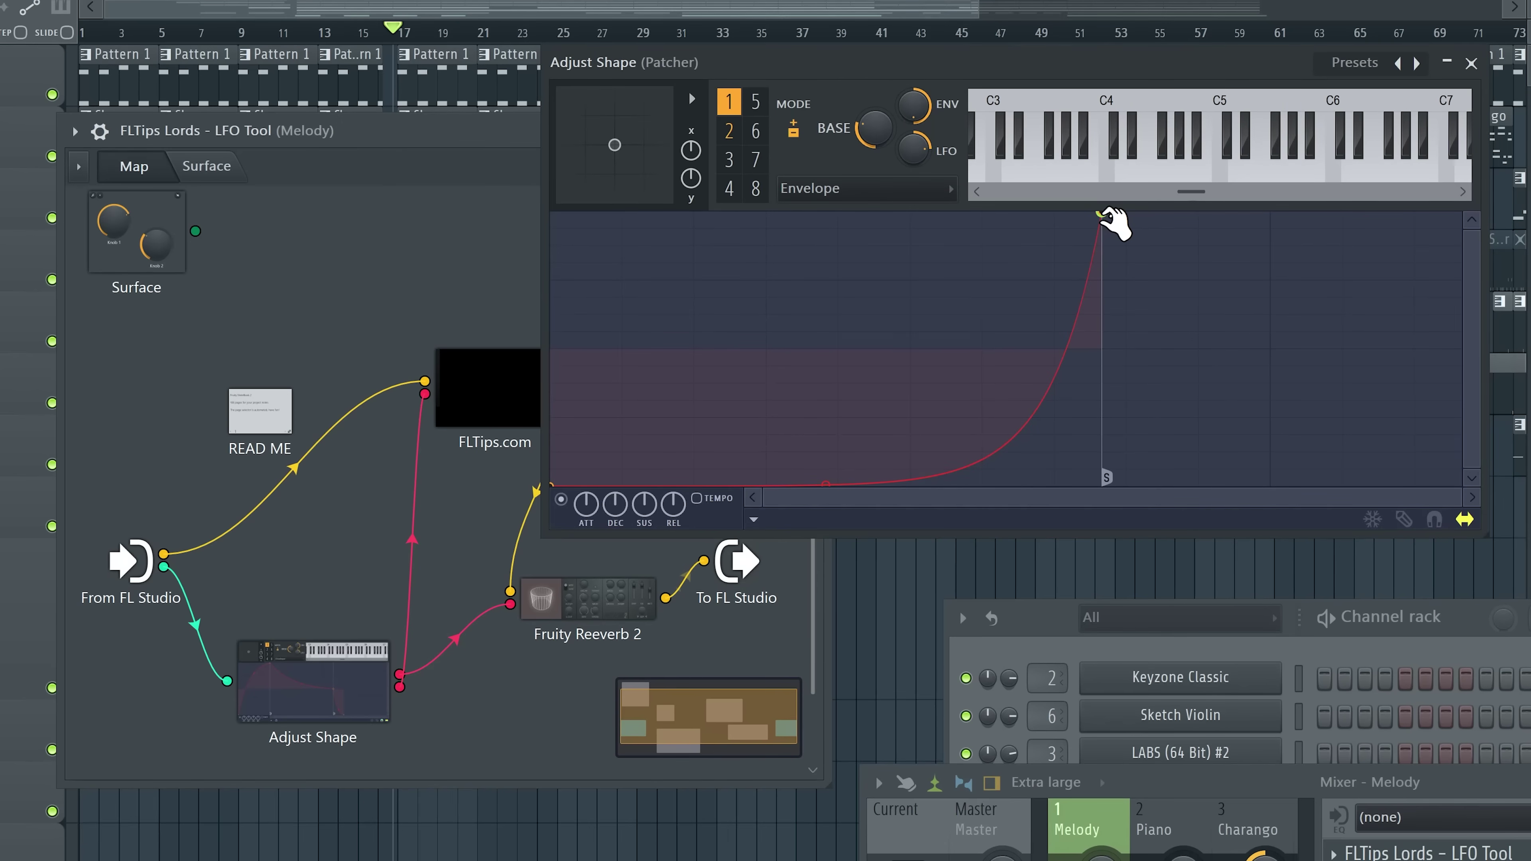
left_click(735, 142)
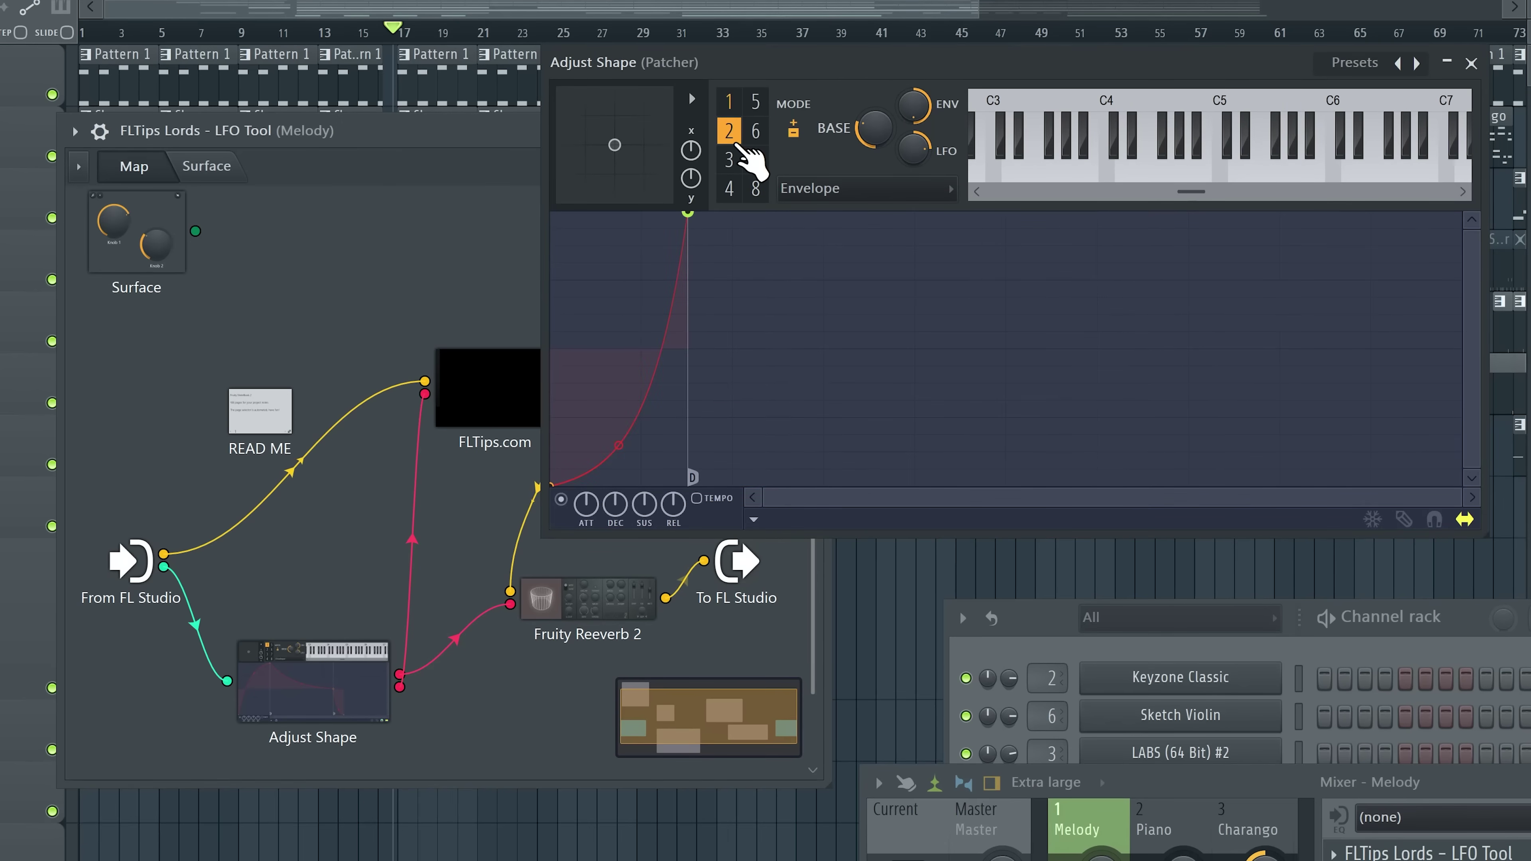
left_click_drag(769, 79, 840, 159)
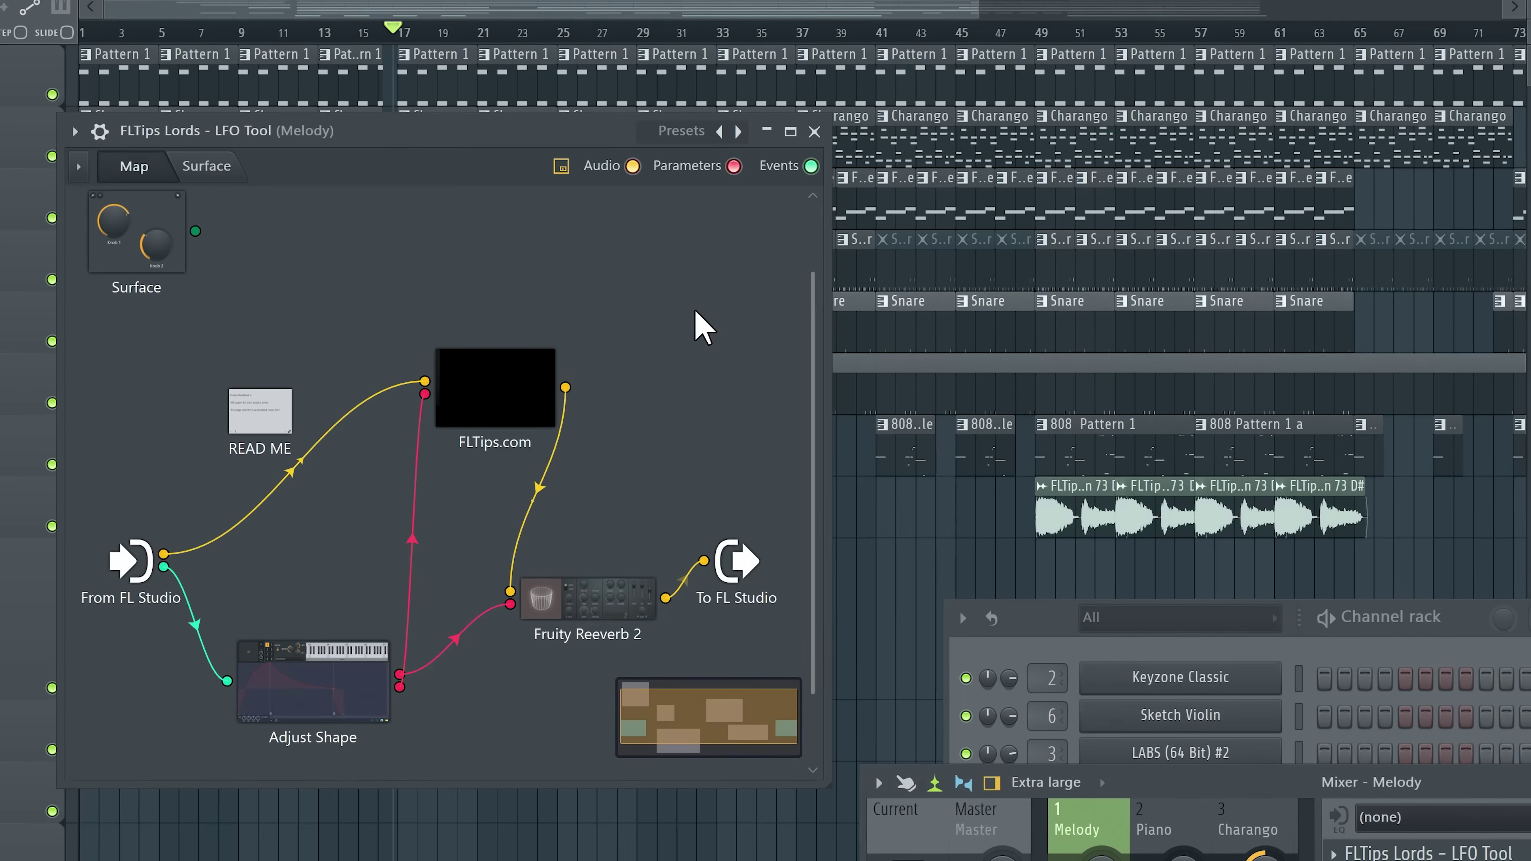
Step: Enable another articulator output on Adjust Shape and add Fruity Delay 3 to the patch
right_click(329, 673)
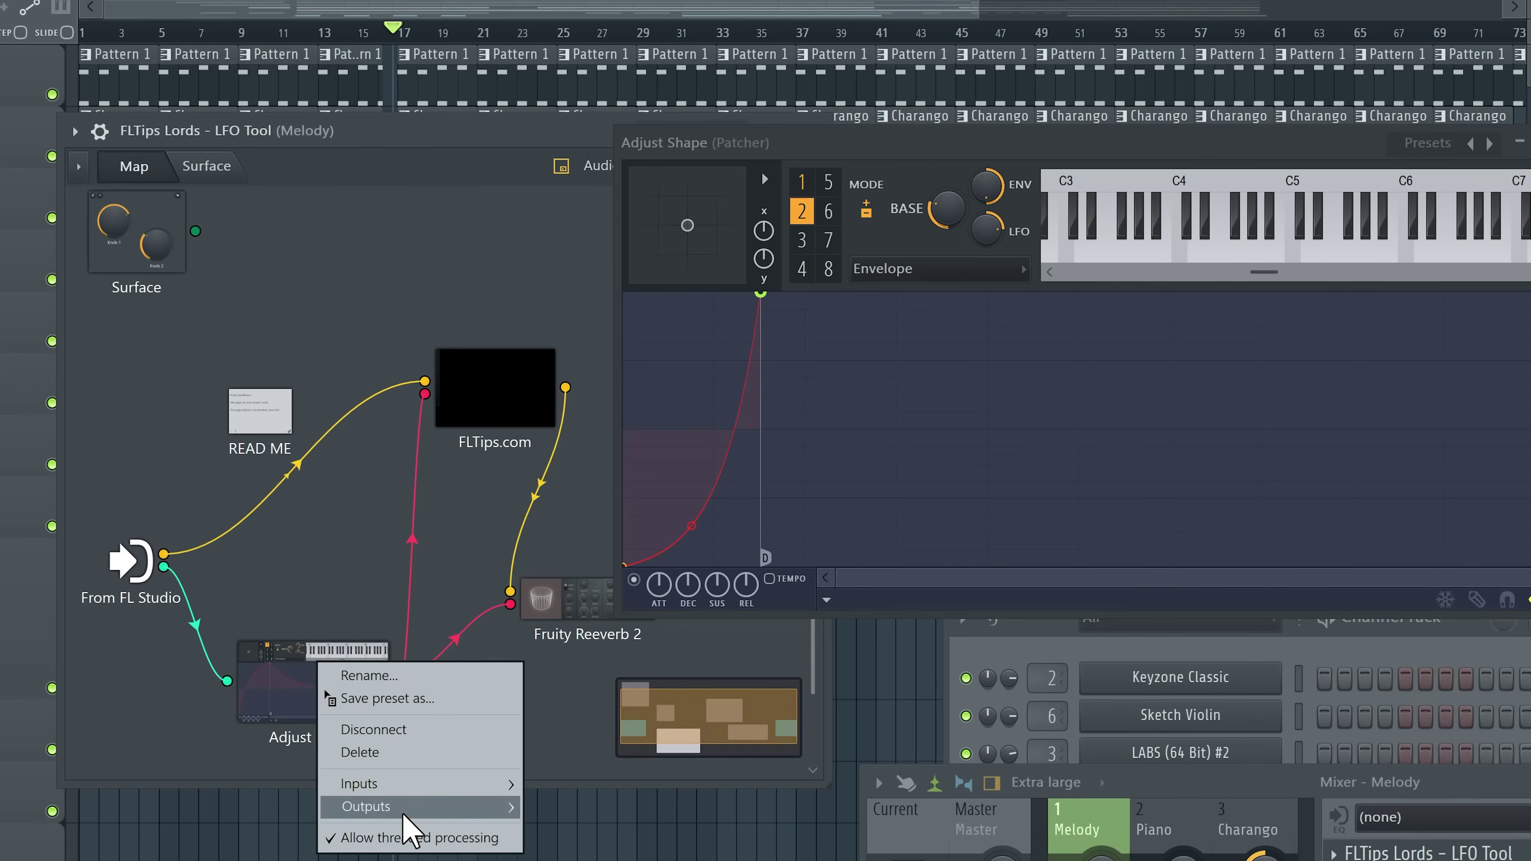
left_click(735, 820)
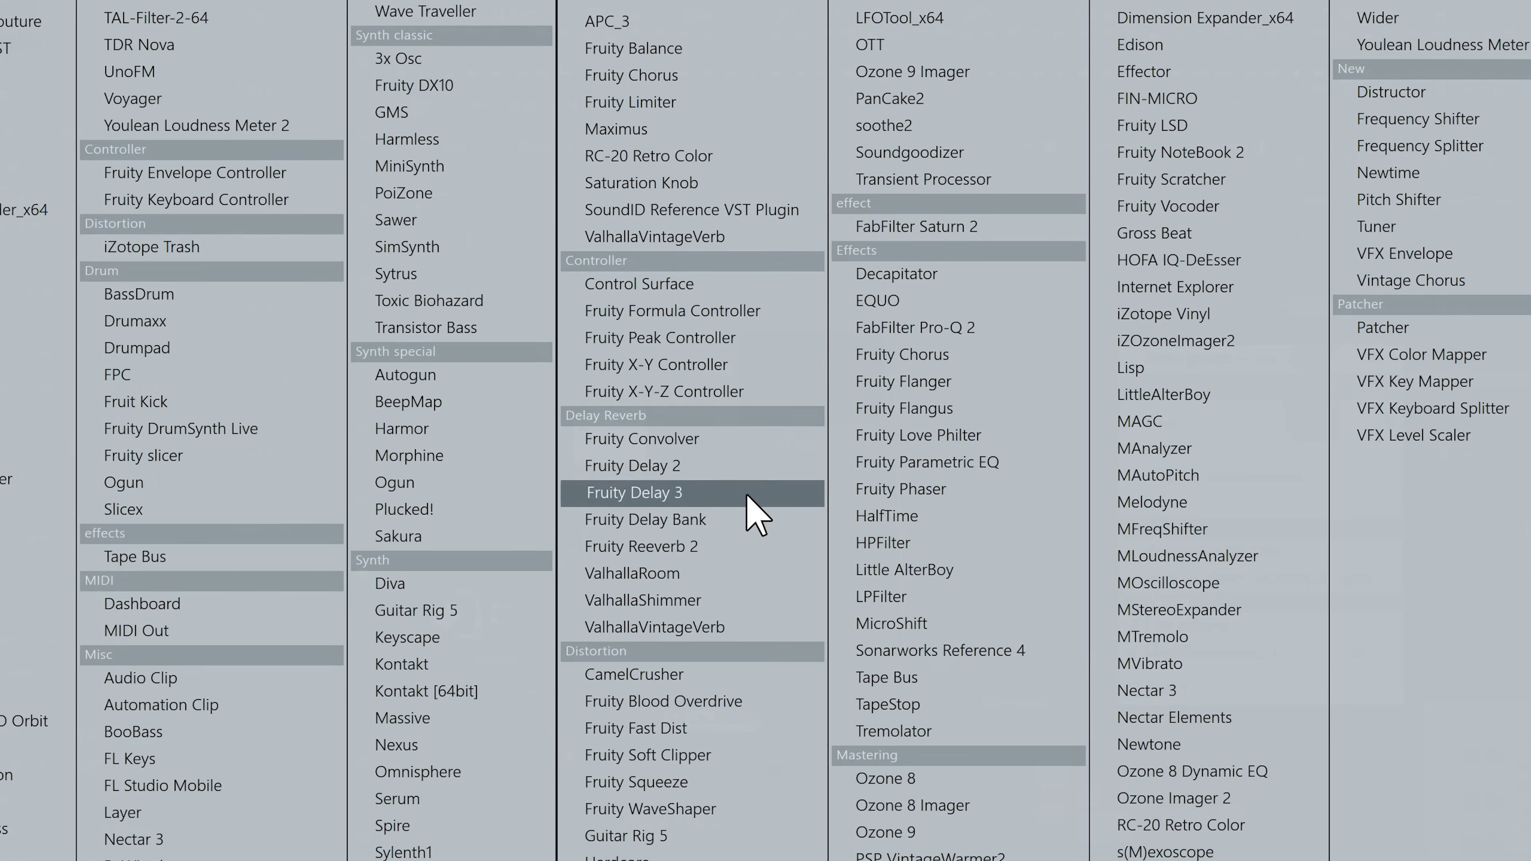
left_click(666, 494)
Step: Reset and activate Fruity Delay 3's wet level, then cable Adjust Shape's new output to it
left_click(1031, 247)
left_click(1128, 150)
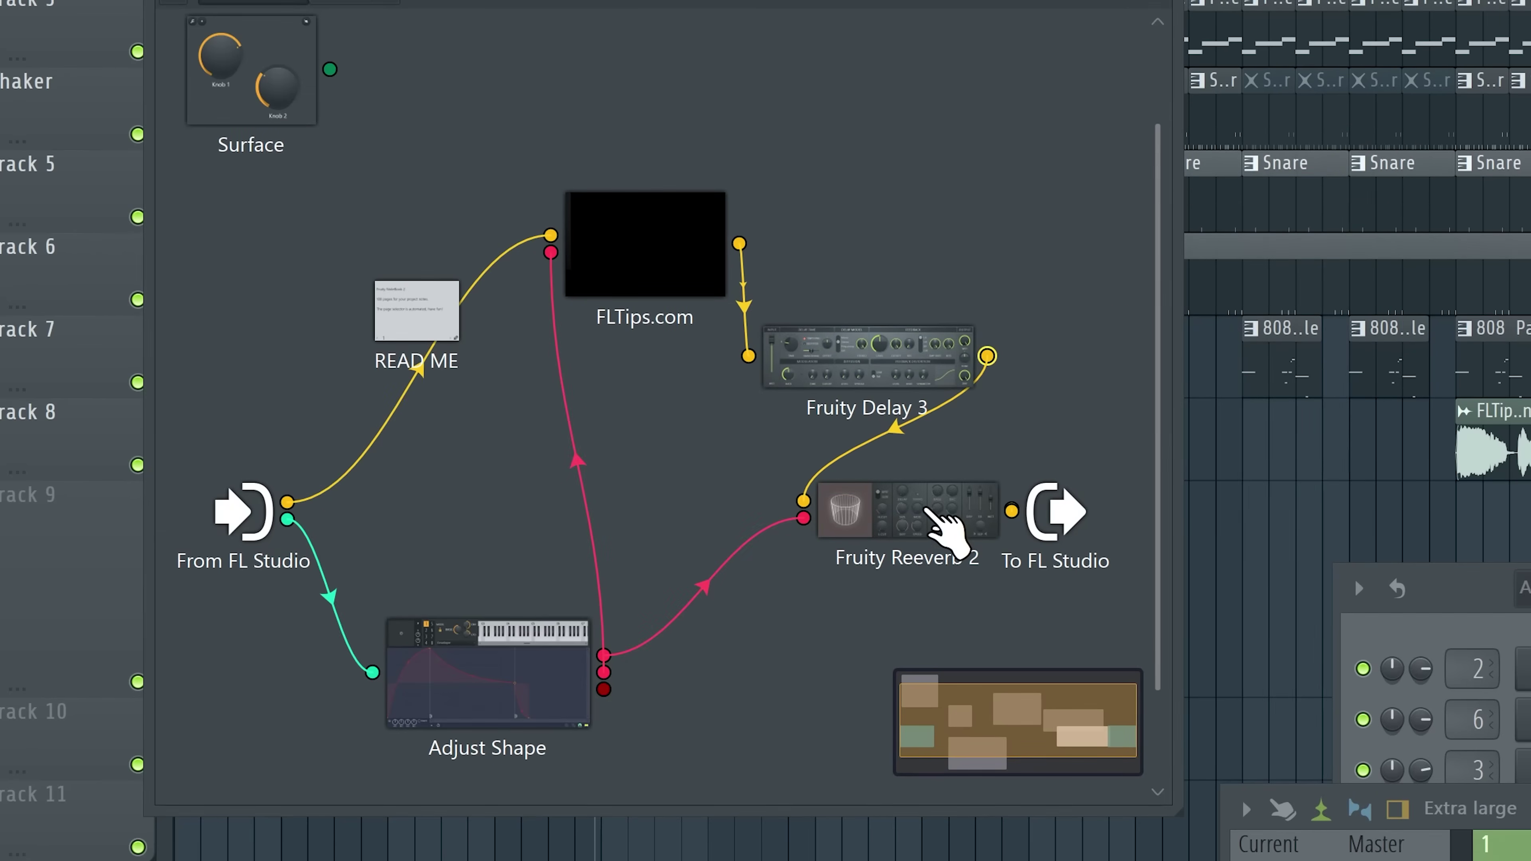
right_click(1343, 256)
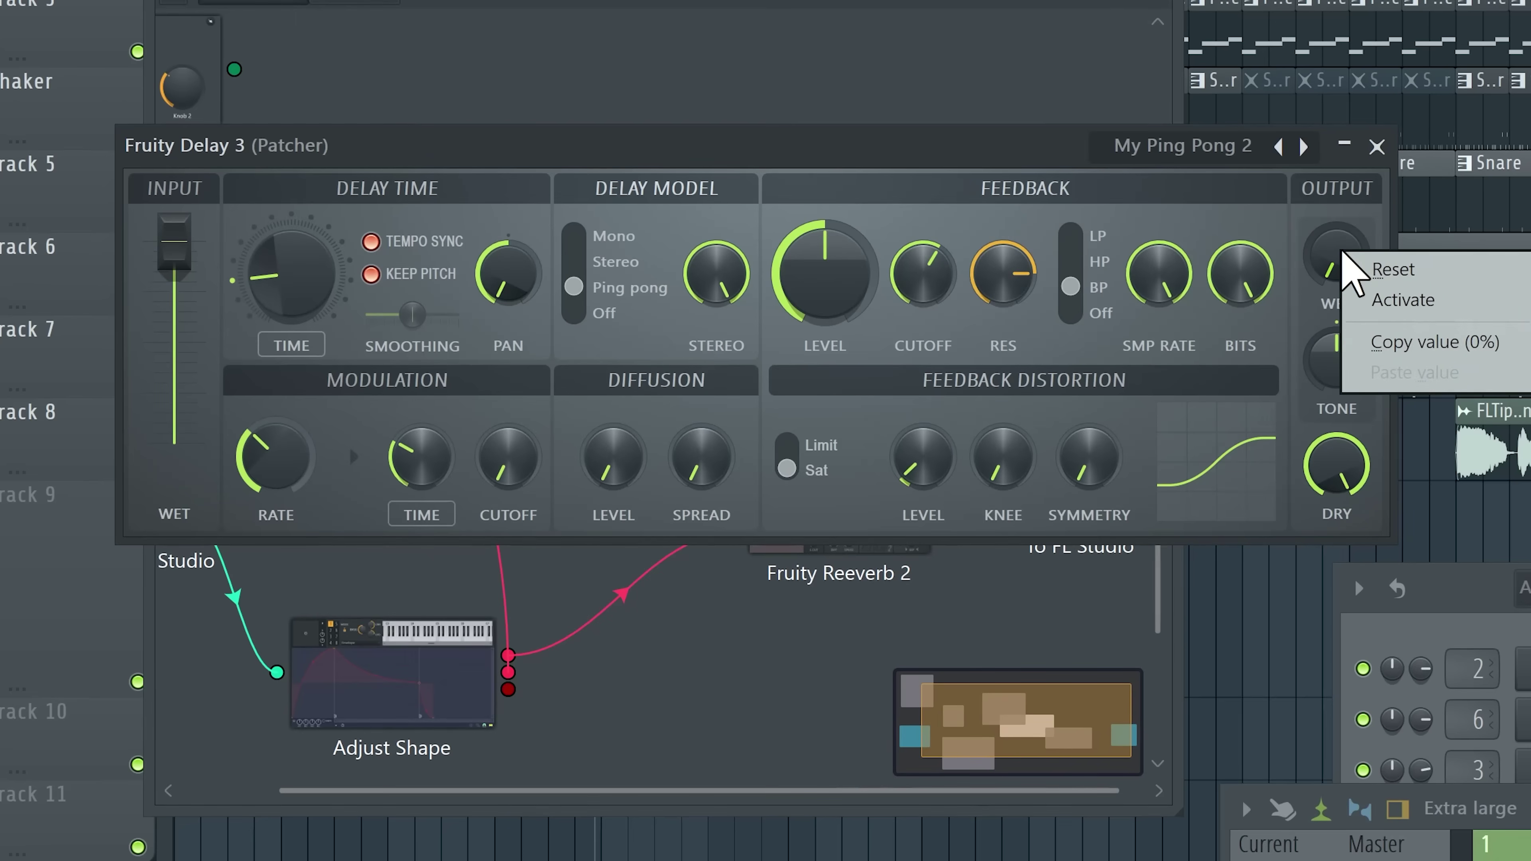
left_click(1354, 268)
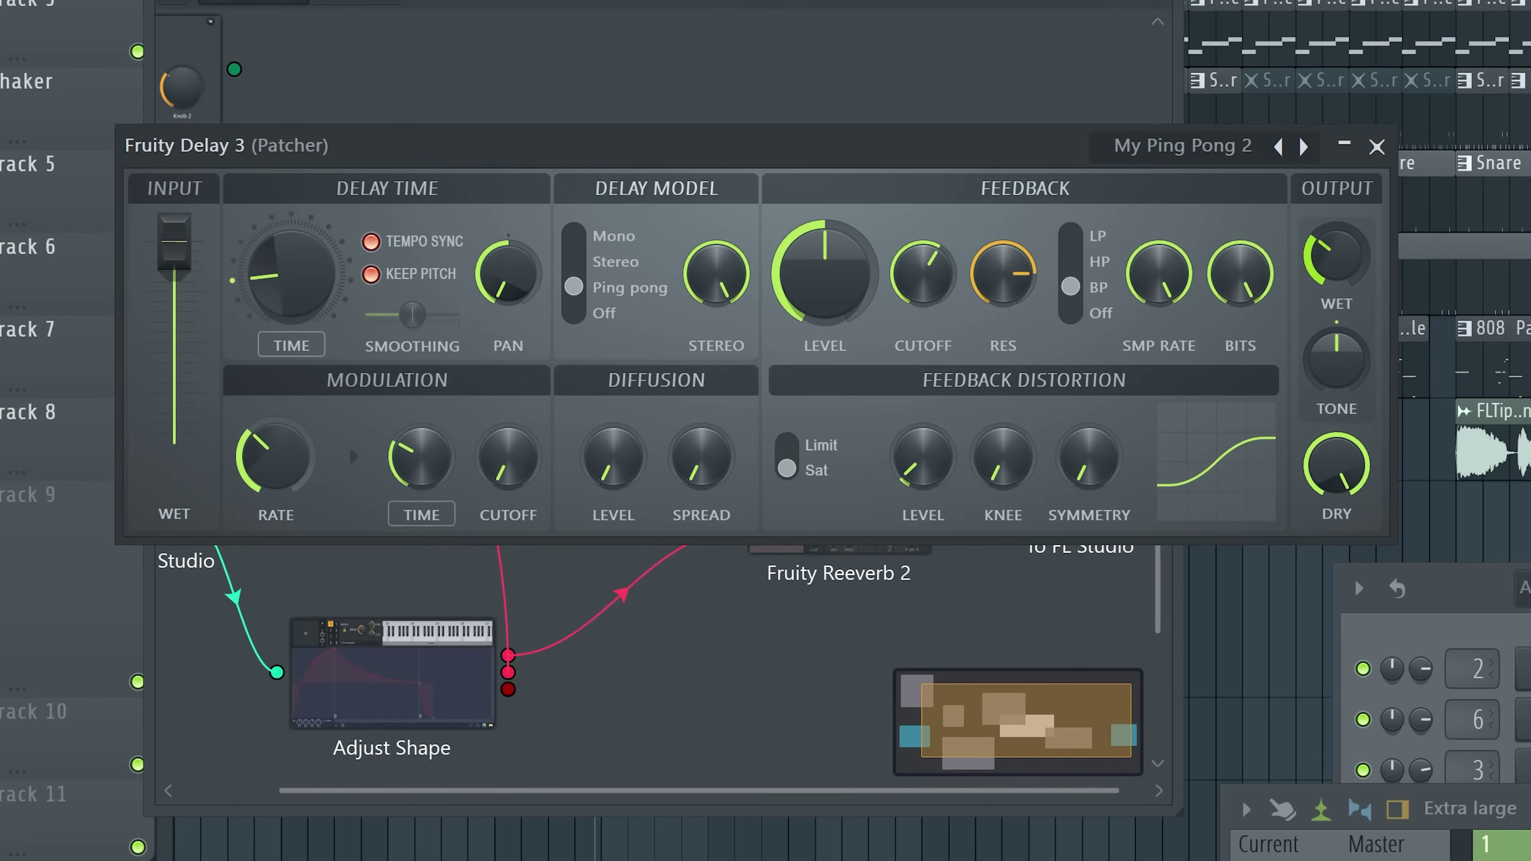
right_click(1335, 279)
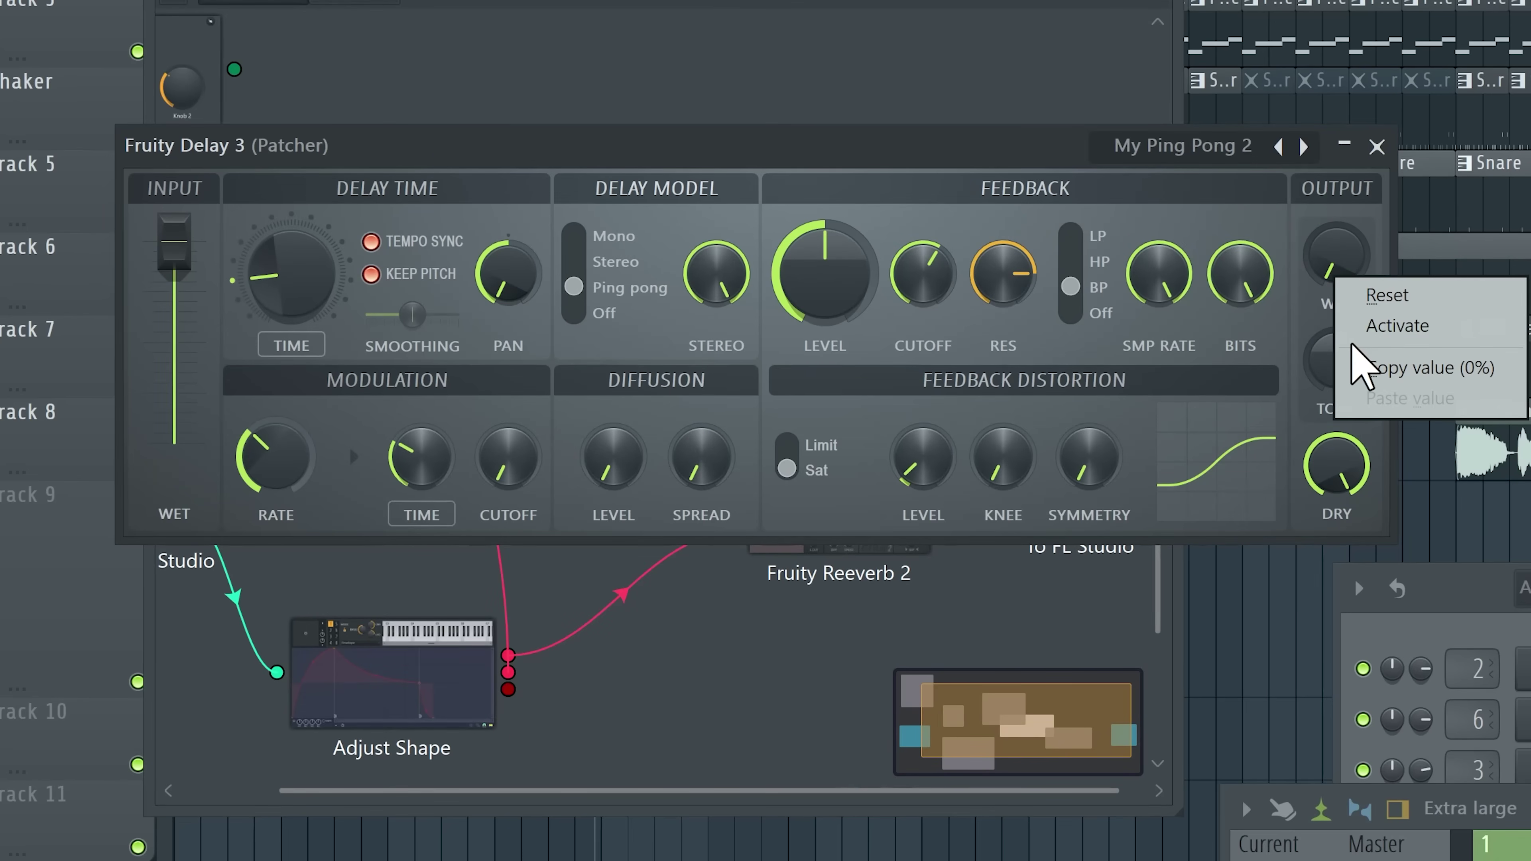
left_click(1271, 355)
left_click(1377, 147)
left_click_drag(507, 689, 525, 622)
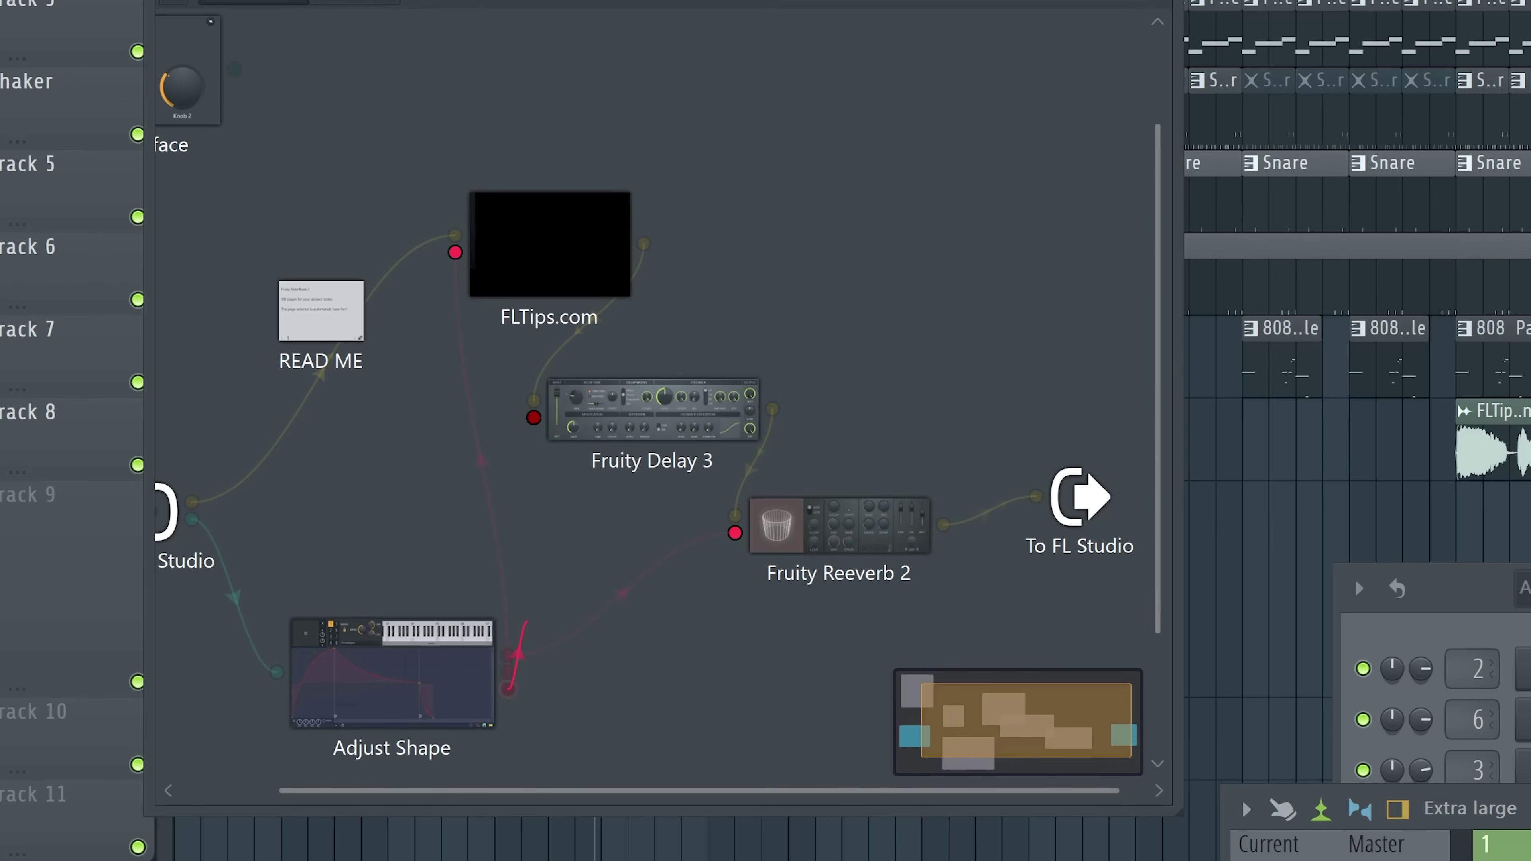
left_click_drag(527, 452, 534, 417)
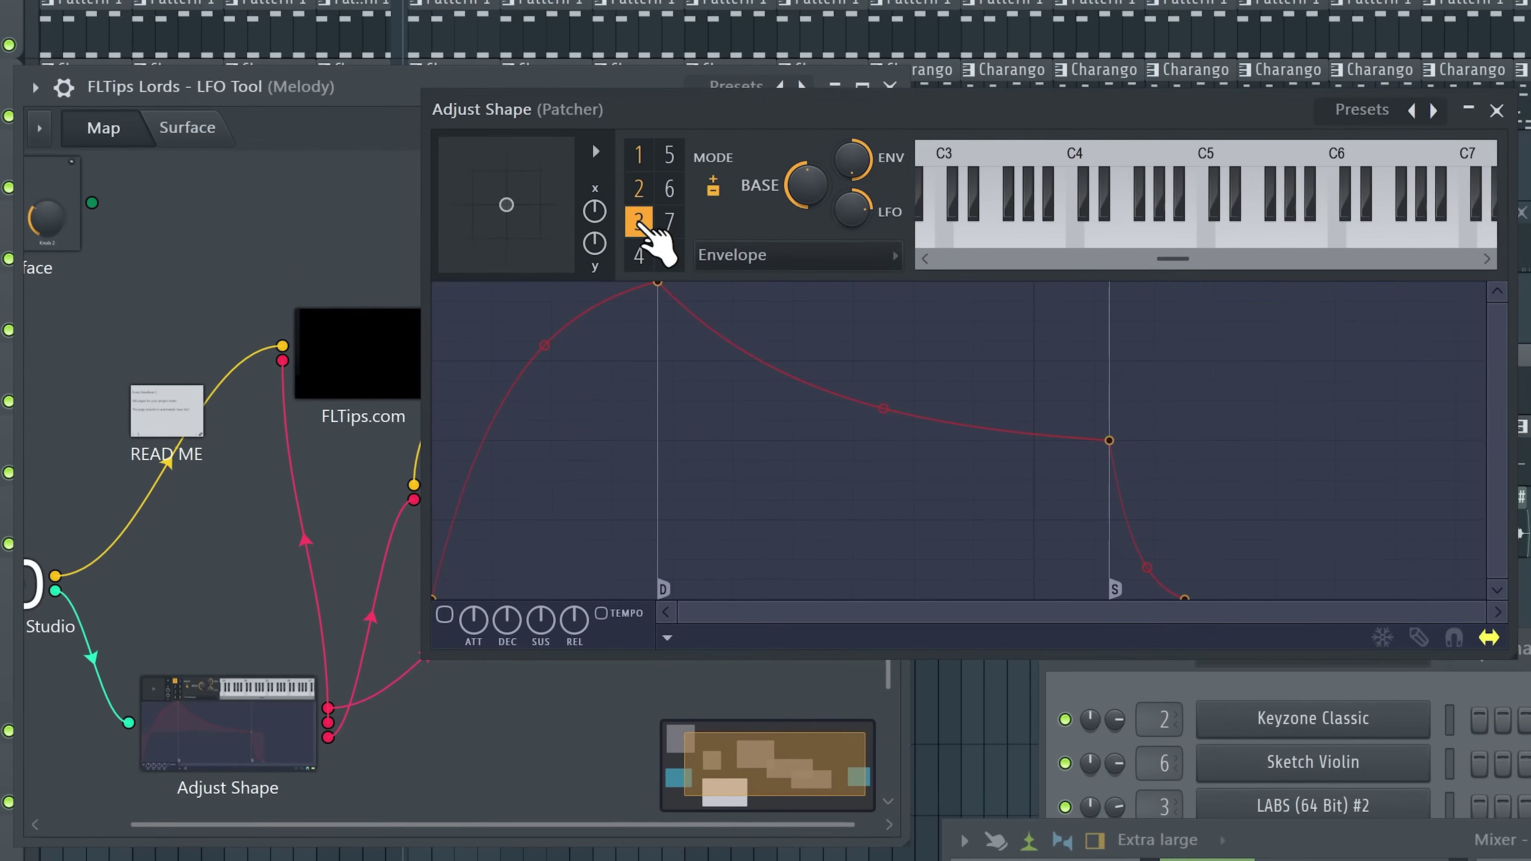
Step: Delete the third envelope's last two points and redraw it as a rise, a drop to zero, and a second rise
right_click(1181, 597)
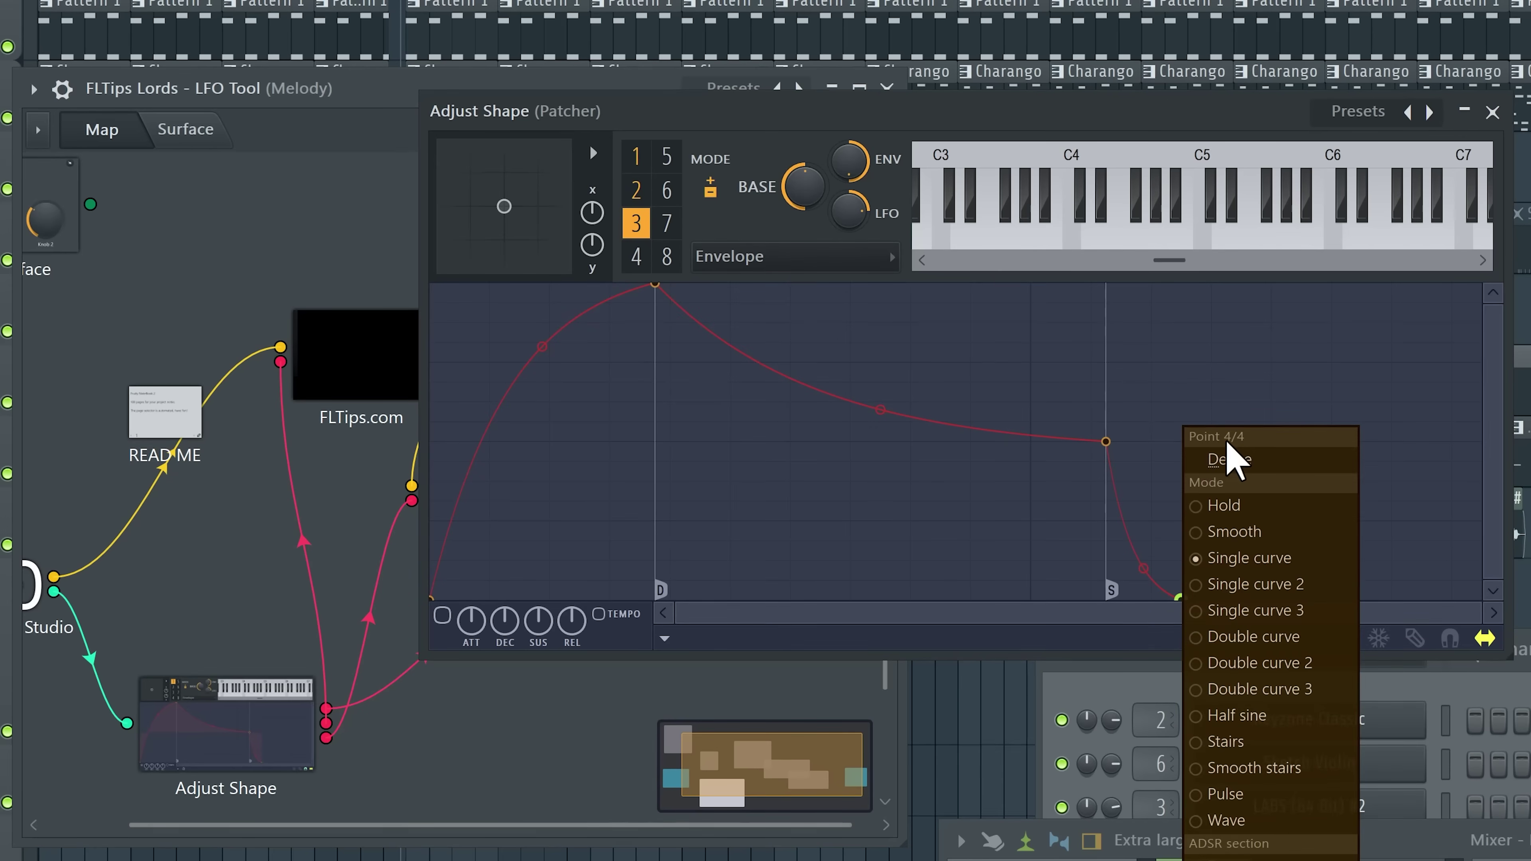
left_click(1230, 459)
right_click(1107, 441)
left_click(1139, 460)
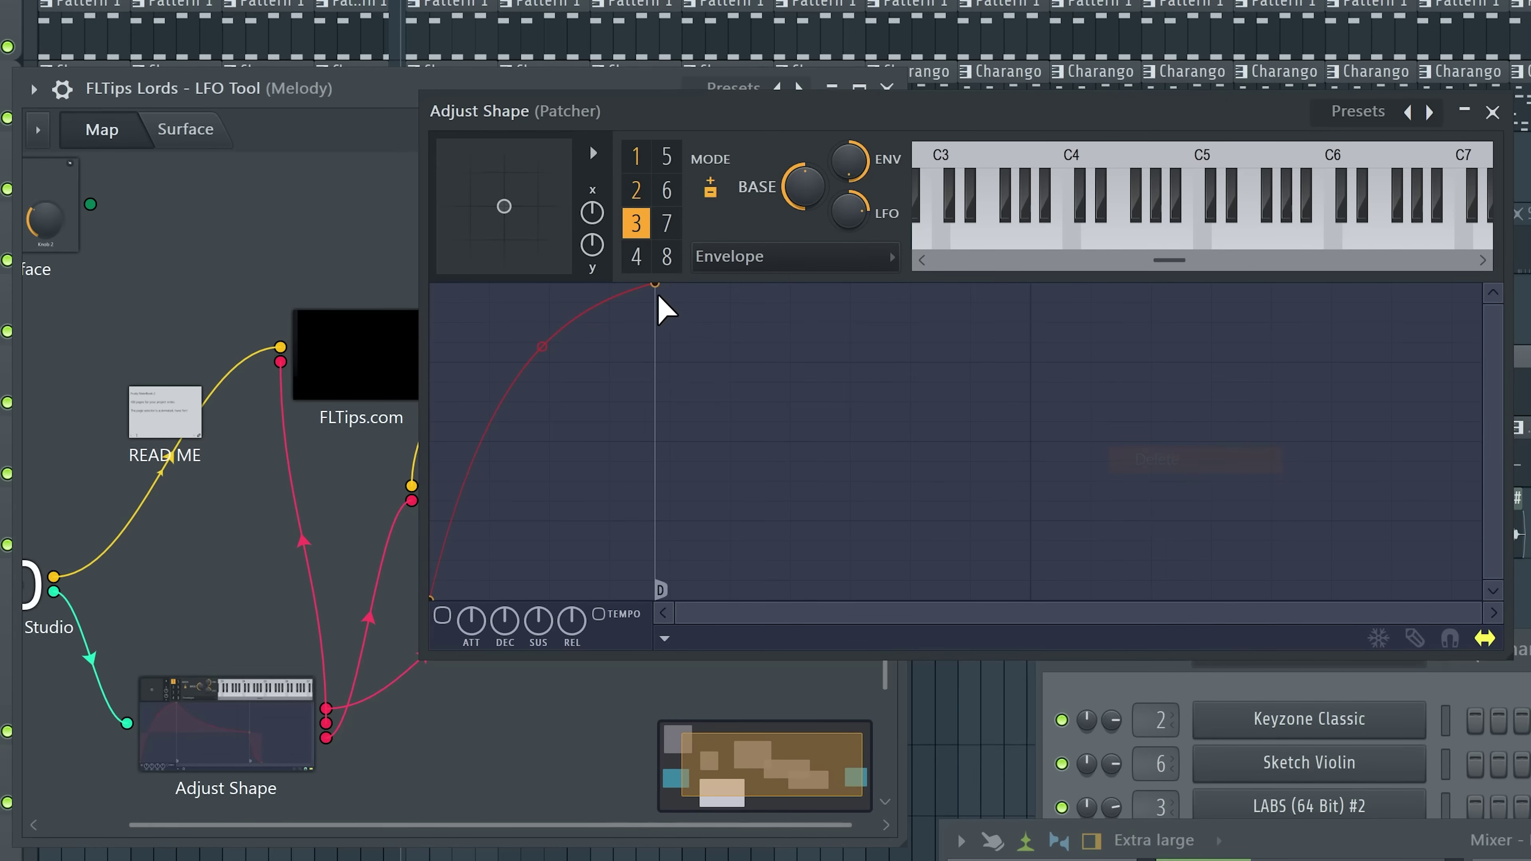
left_click_drag(1032, 262, 1038, 262)
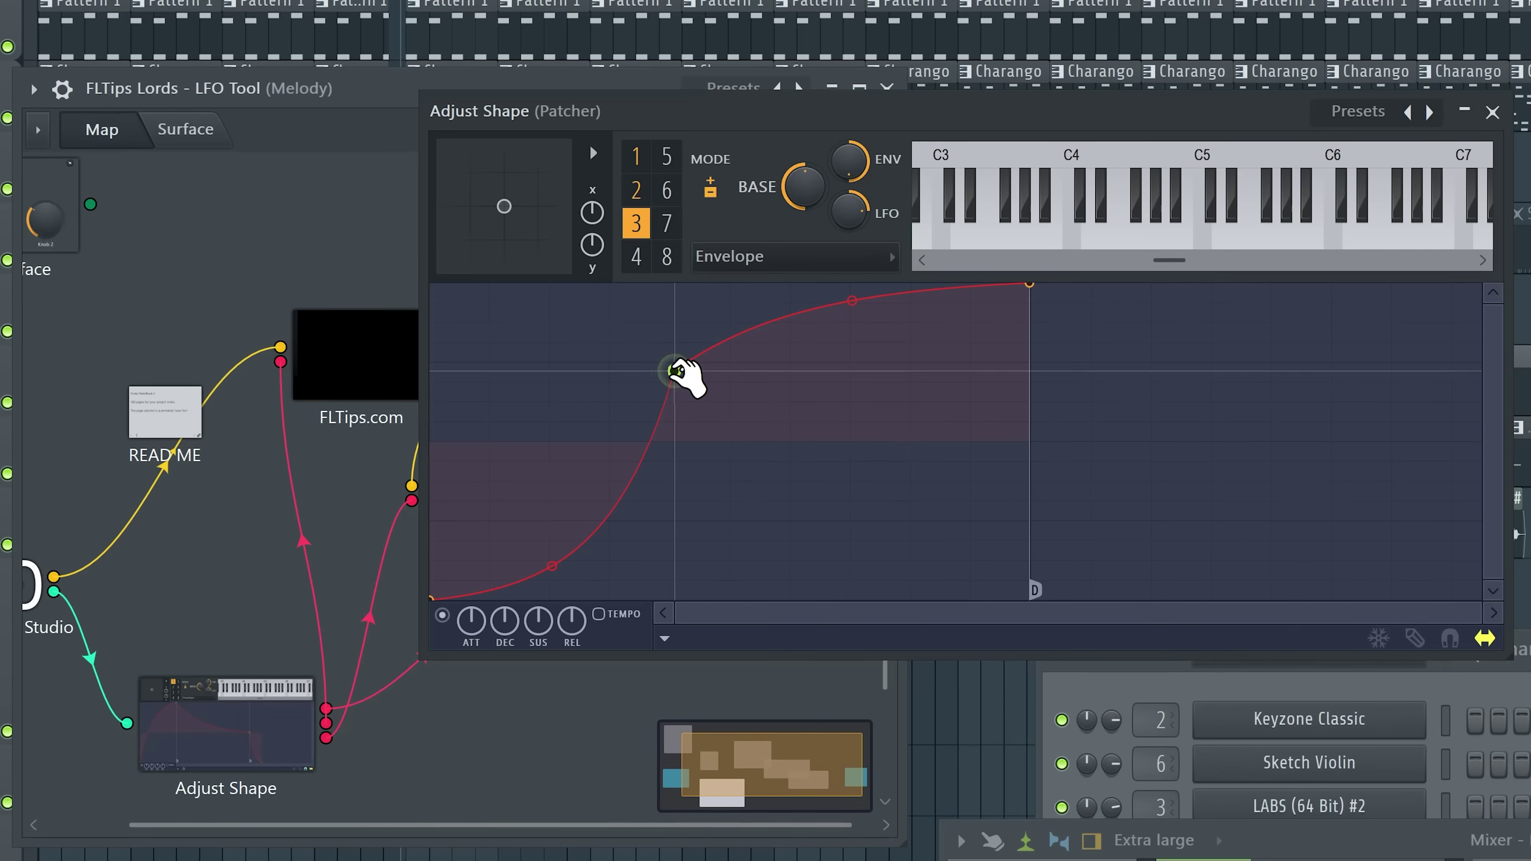
mouse_move(678, 372)
left_mouse_down()
mouse_move(622, 280)
mouse_move(694, 332)
mouse_move(751, 615)
mouse_move(735, 599)
left_mouse_up()
left_click(871, 582)
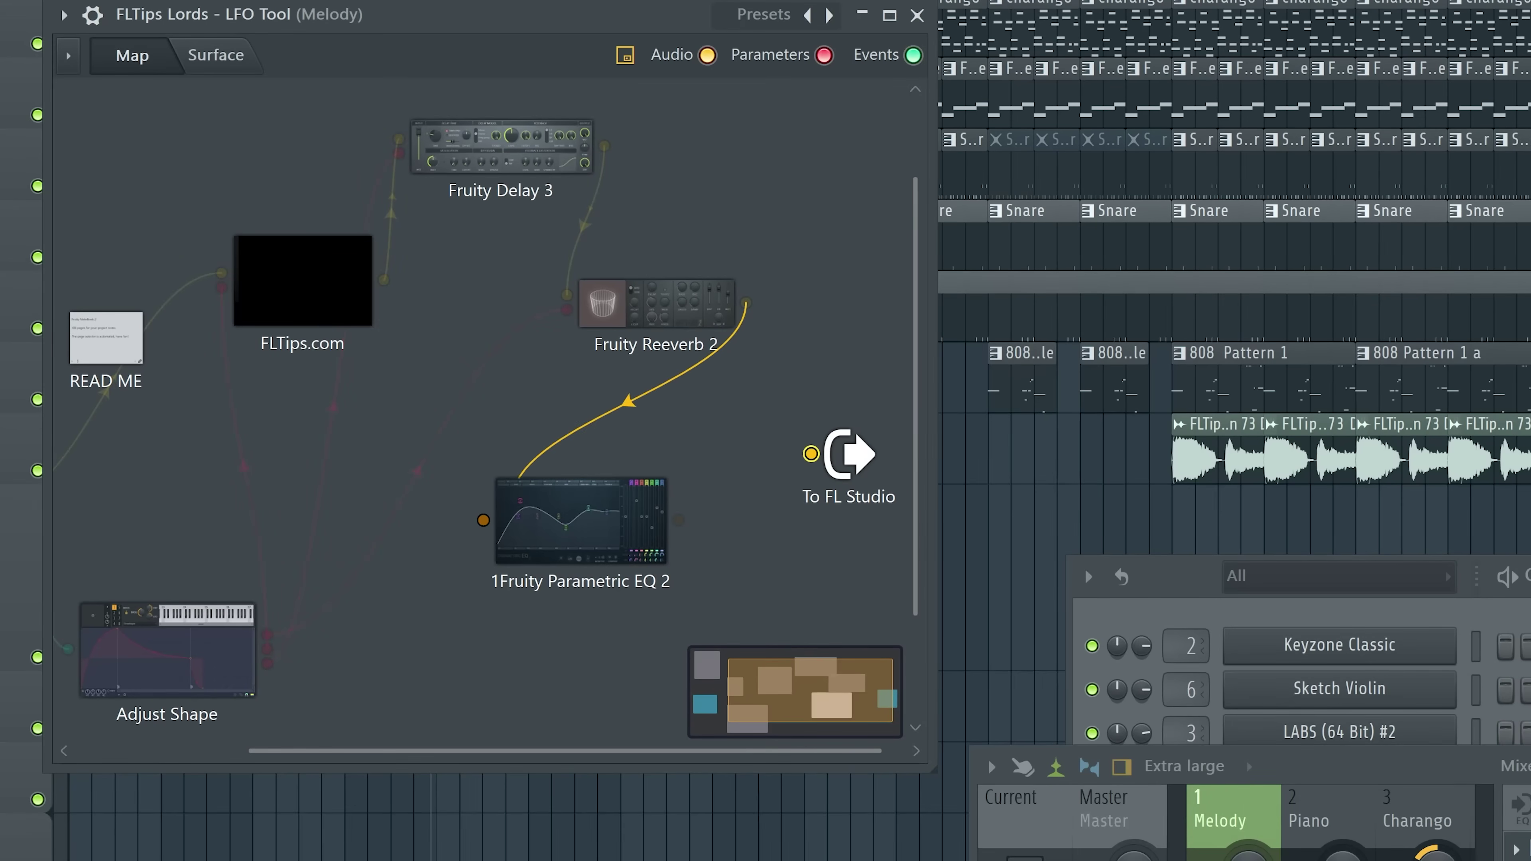
Step: Route the reverb into Fruity Parametric EQ 2 and make band 7 a low-pass at the top end
left_click_drag(518, 477, 522, 488)
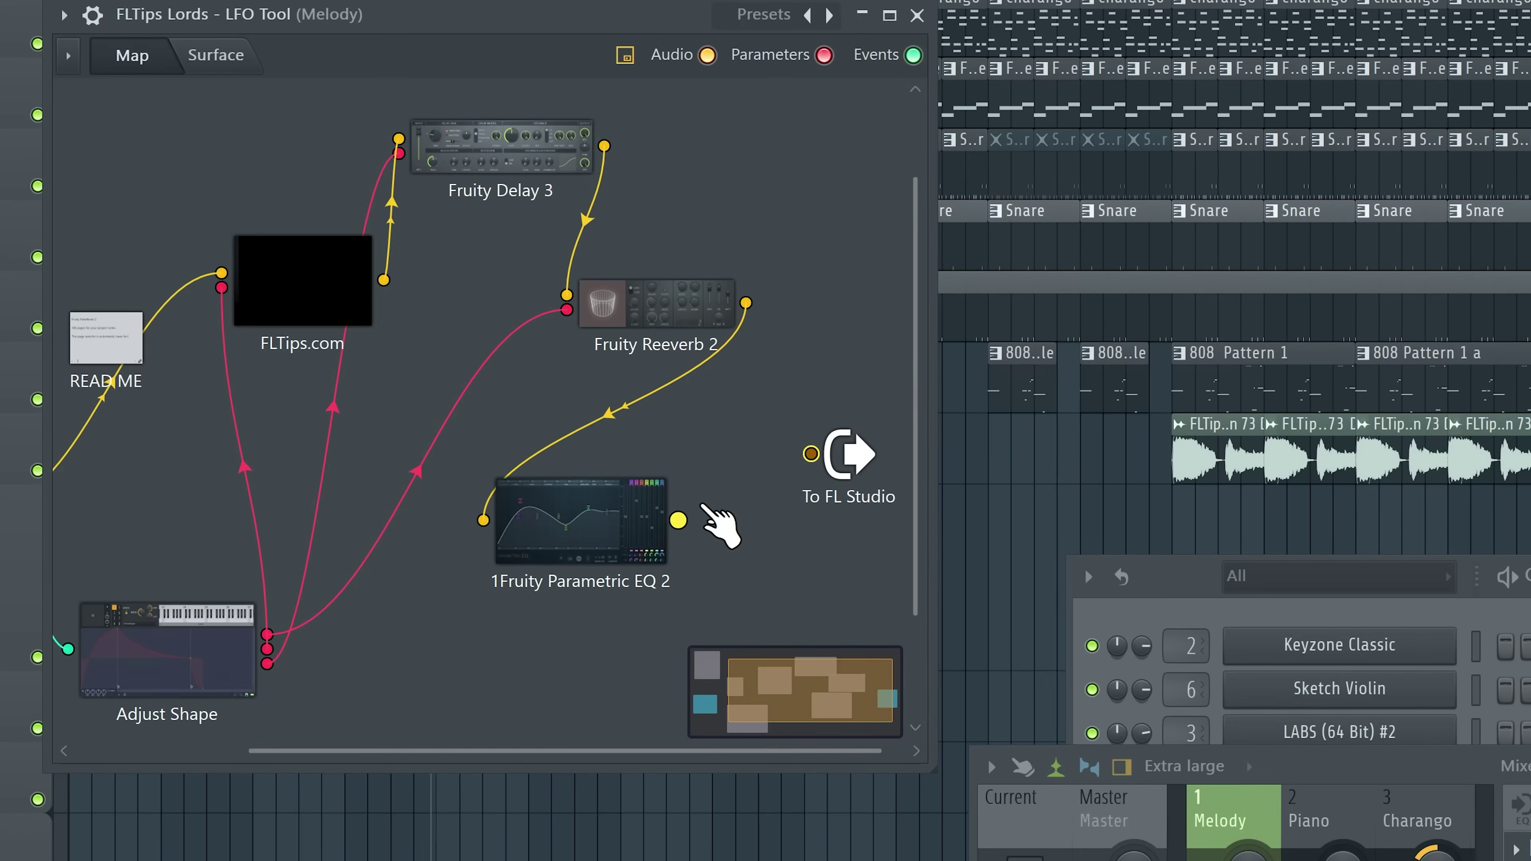
double_click(580, 520)
left_click(1133, 113)
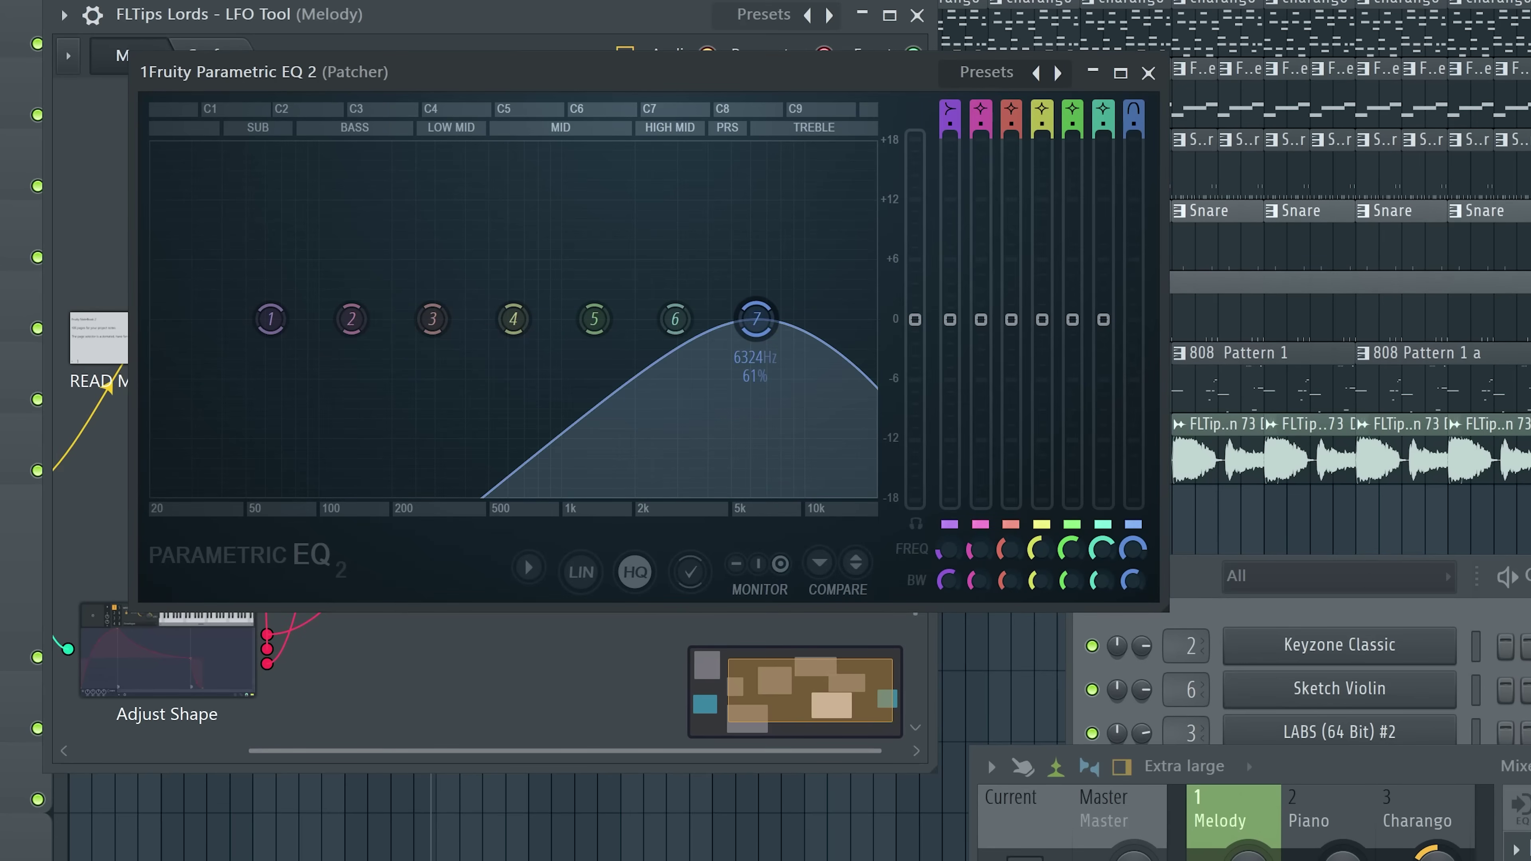
left_click_drag(756, 318, 1479, 178)
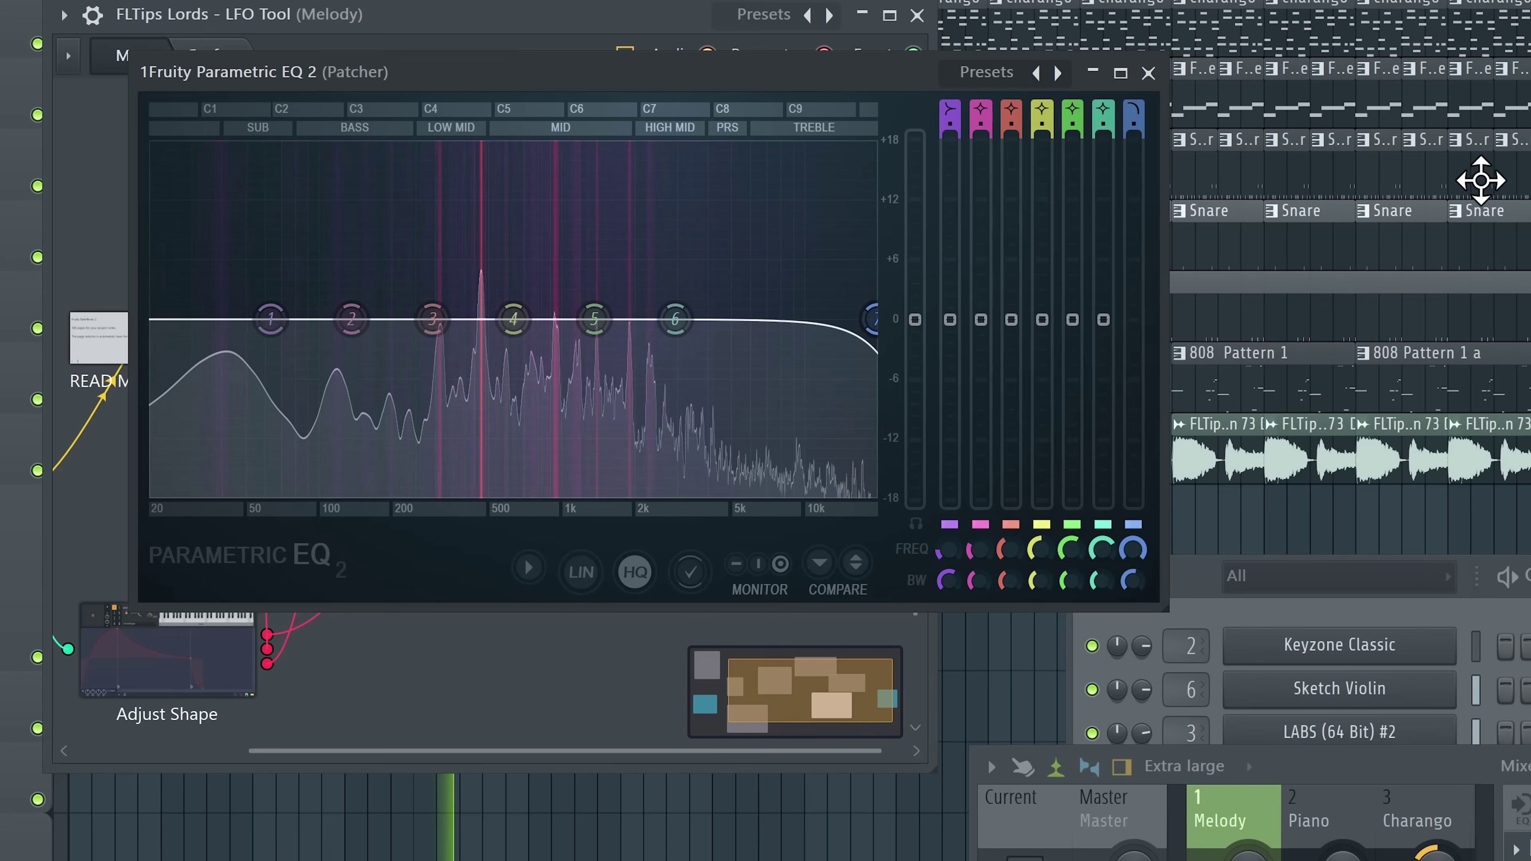
key("Escape")
Step: Enable Articulator 4 as a new Adjust Shape output
right_click(194, 663)
mouse_move(337, 827)
mouse_move(489, 829)
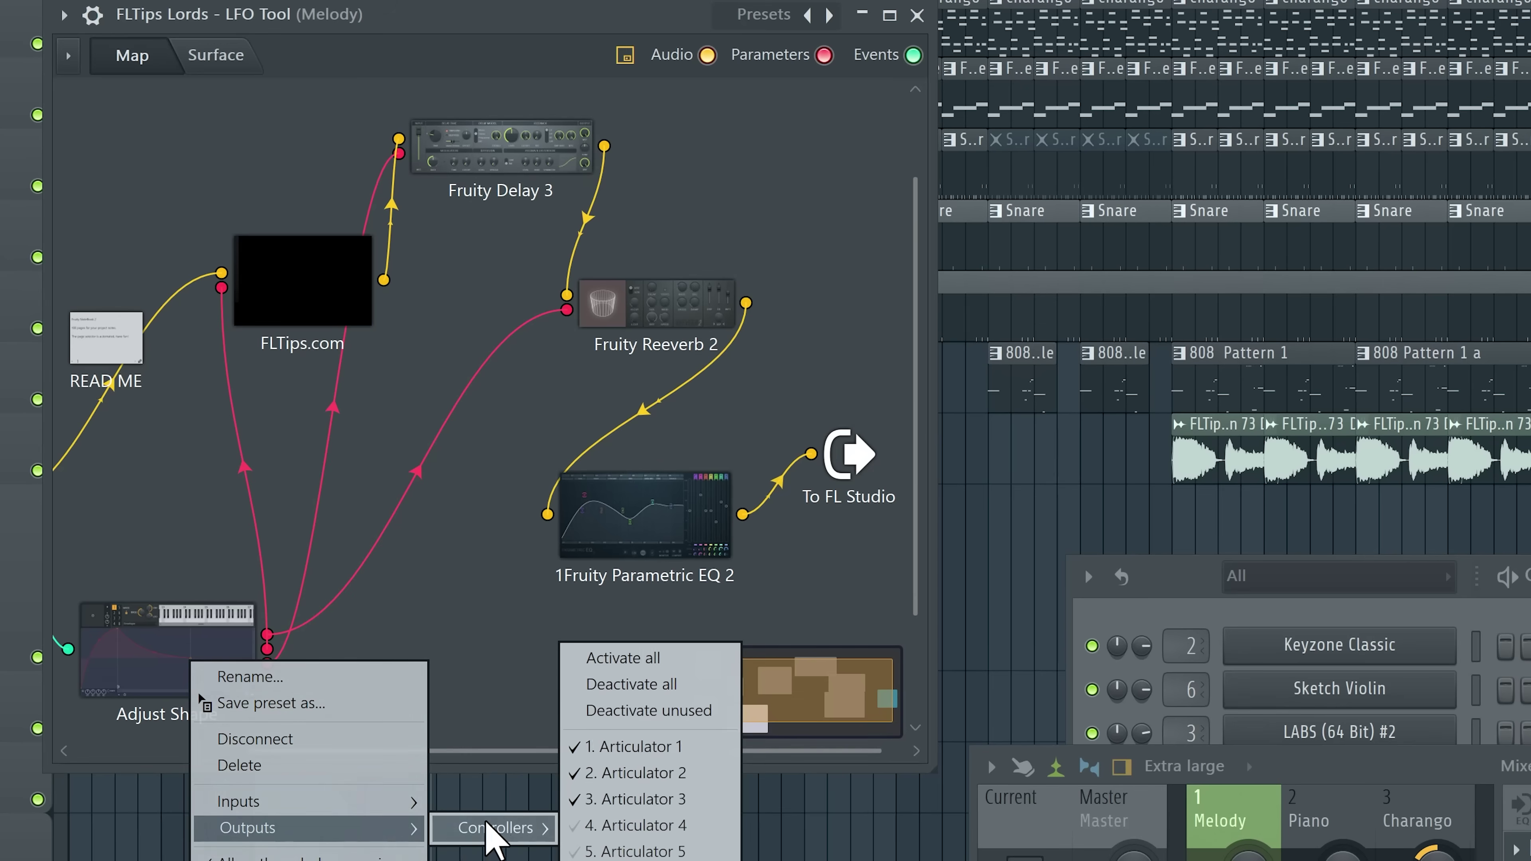
left_click(605, 826)
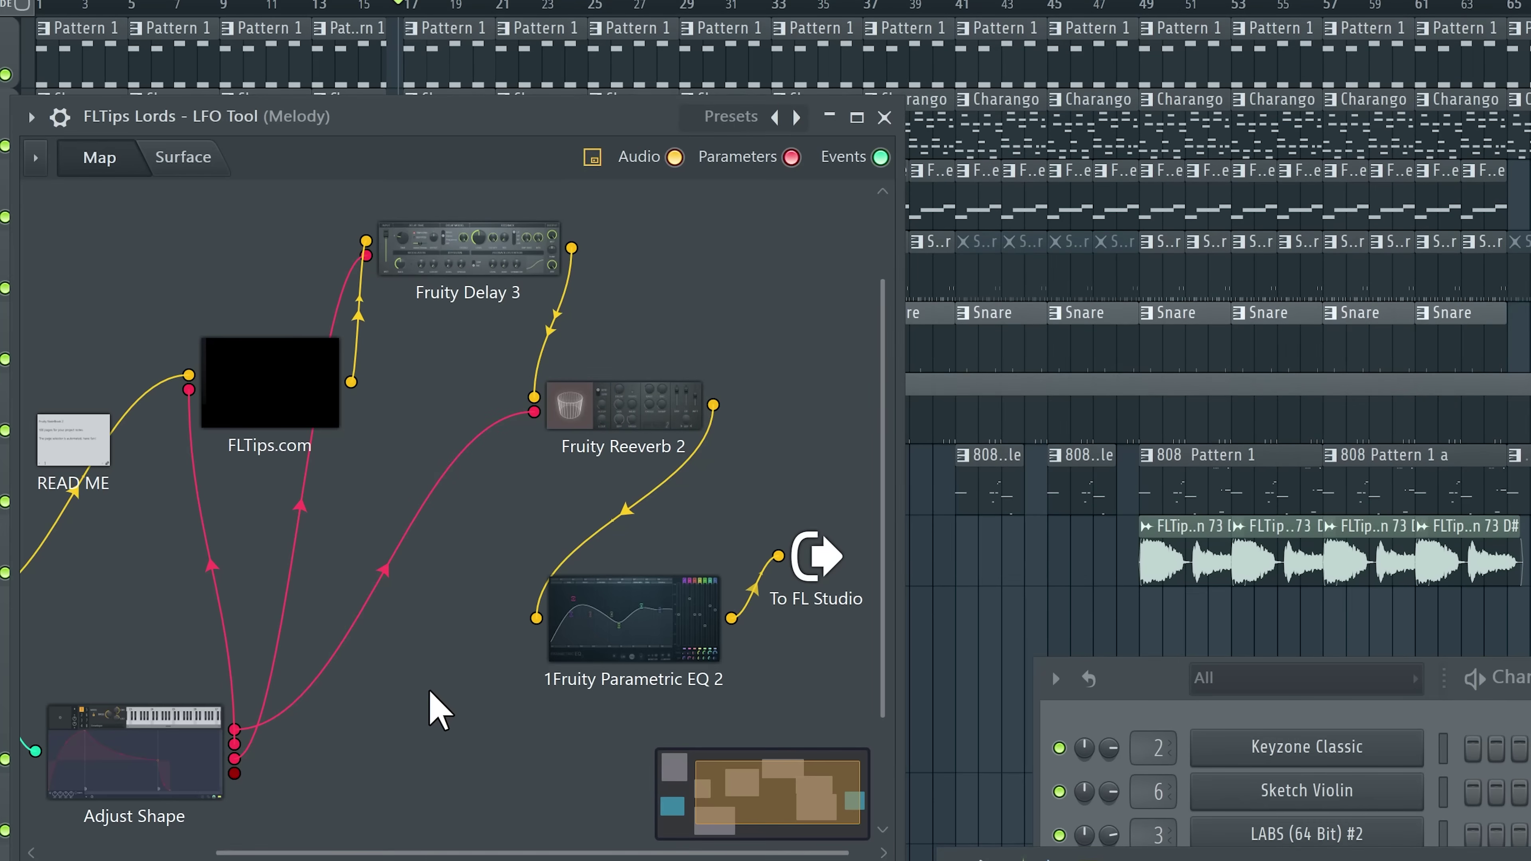
Step: Lower band 7's cutoff to about 10k, activate its frequency and cable Adjust Shape's fourth output to it
double_click(622, 626)
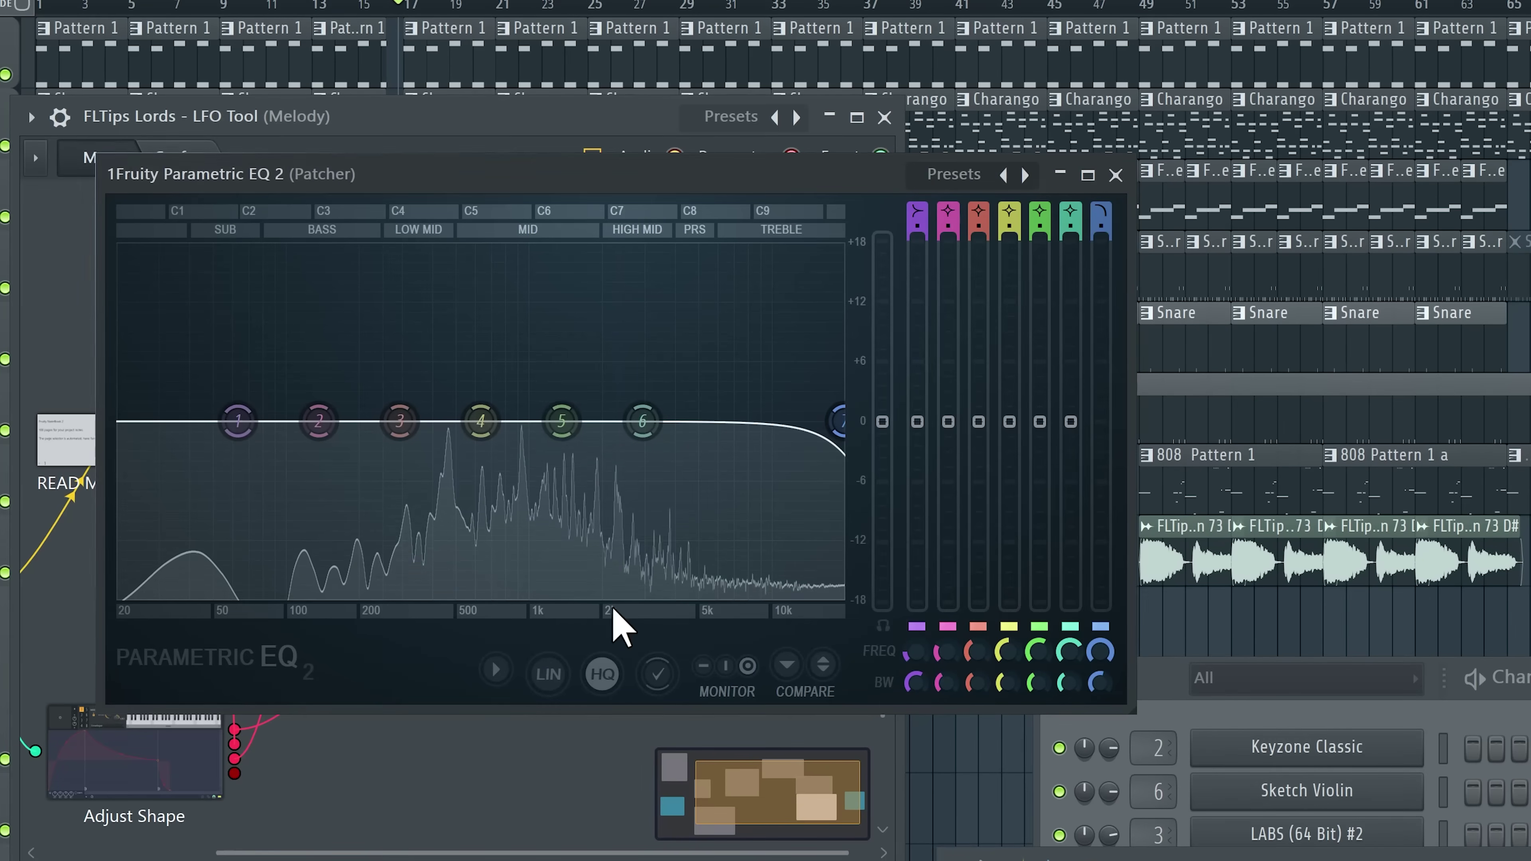
left_click_drag(1100, 652, 1101, 649)
right_click(1101, 649)
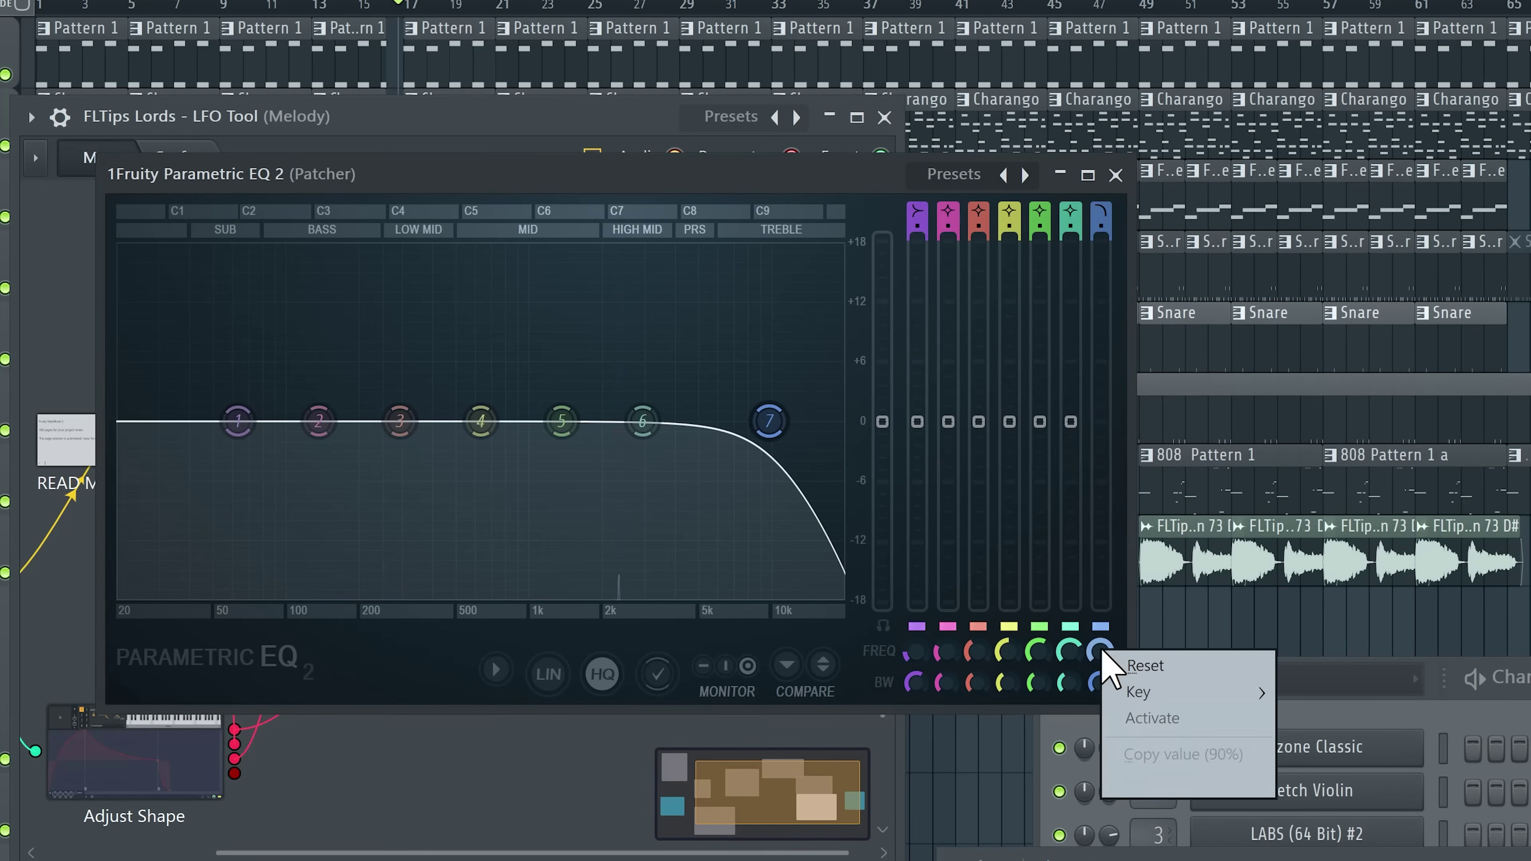
left_click(1156, 729)
left_click(1115, 175)
left_click_drag(493, 600, 587, 654)
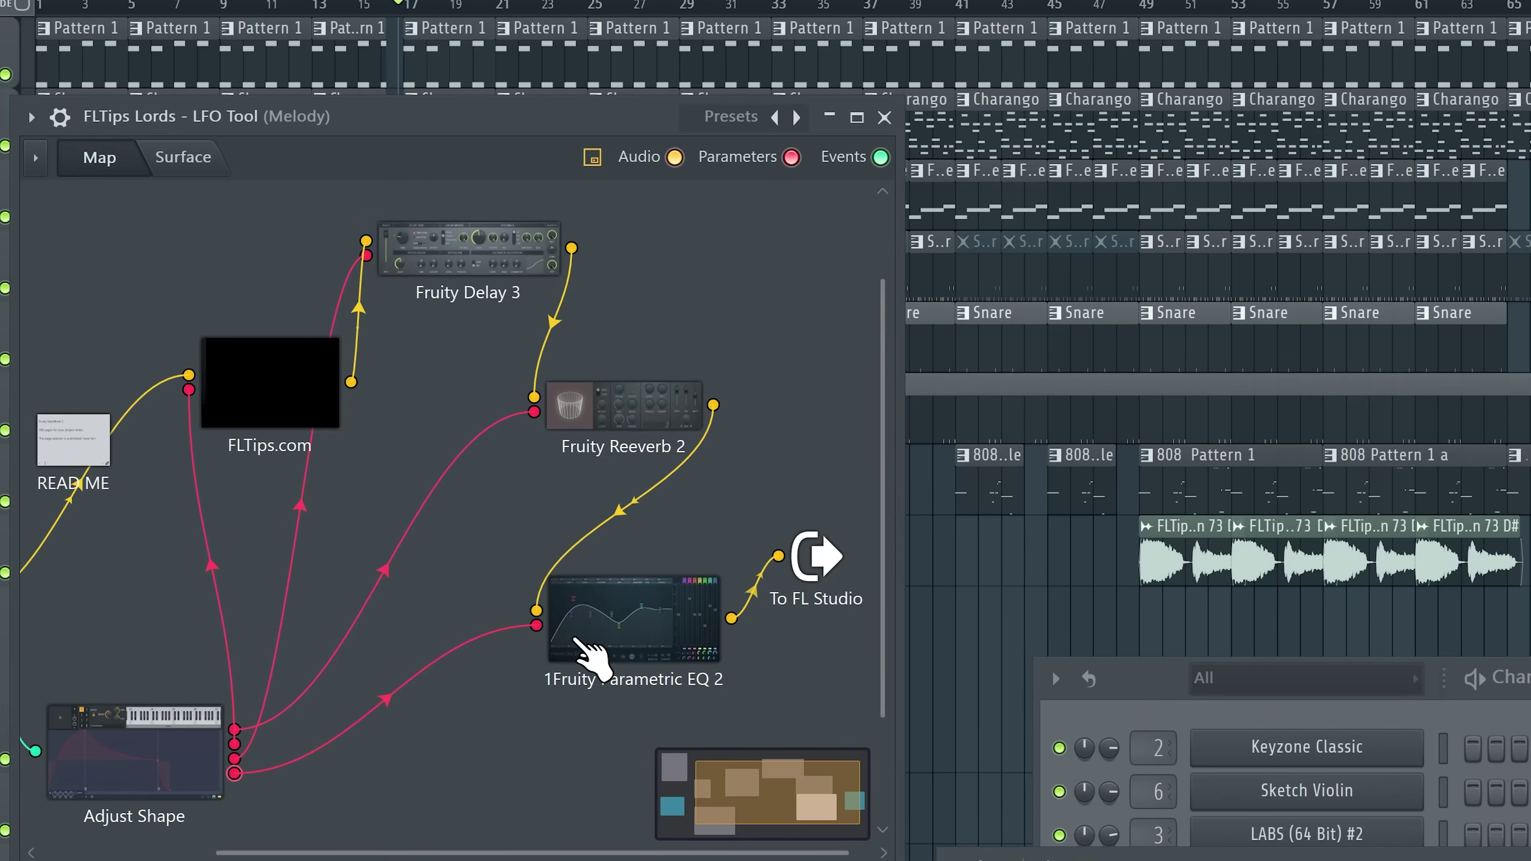
Step: Open the Fruity Parametric EQ 2 window and move it left to watch band 7's cutoff sweep
left_click(642, 654)
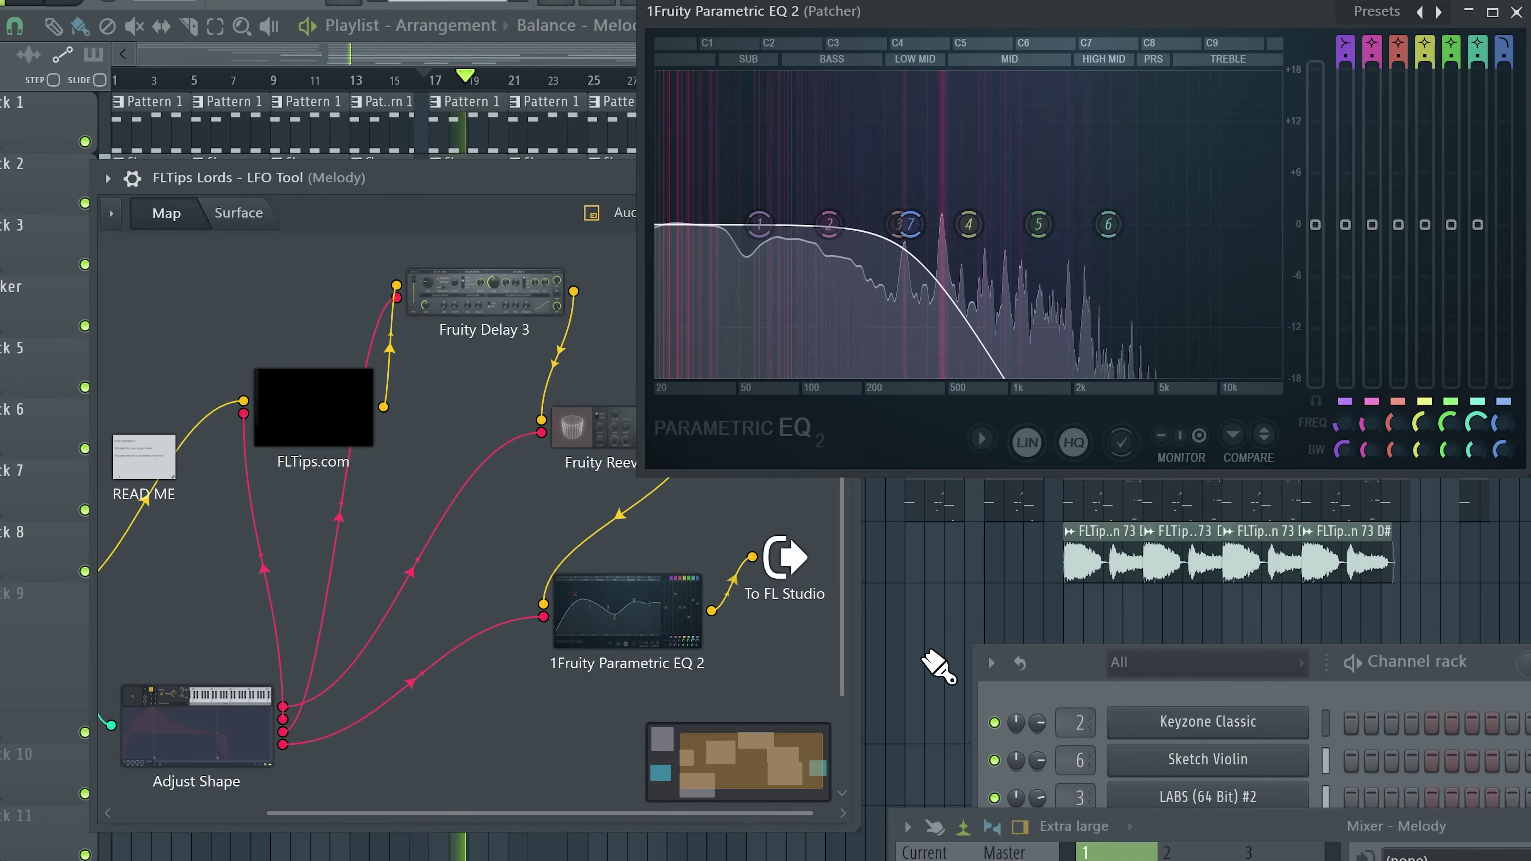
left_click_drag(460, 174, 431, 306)
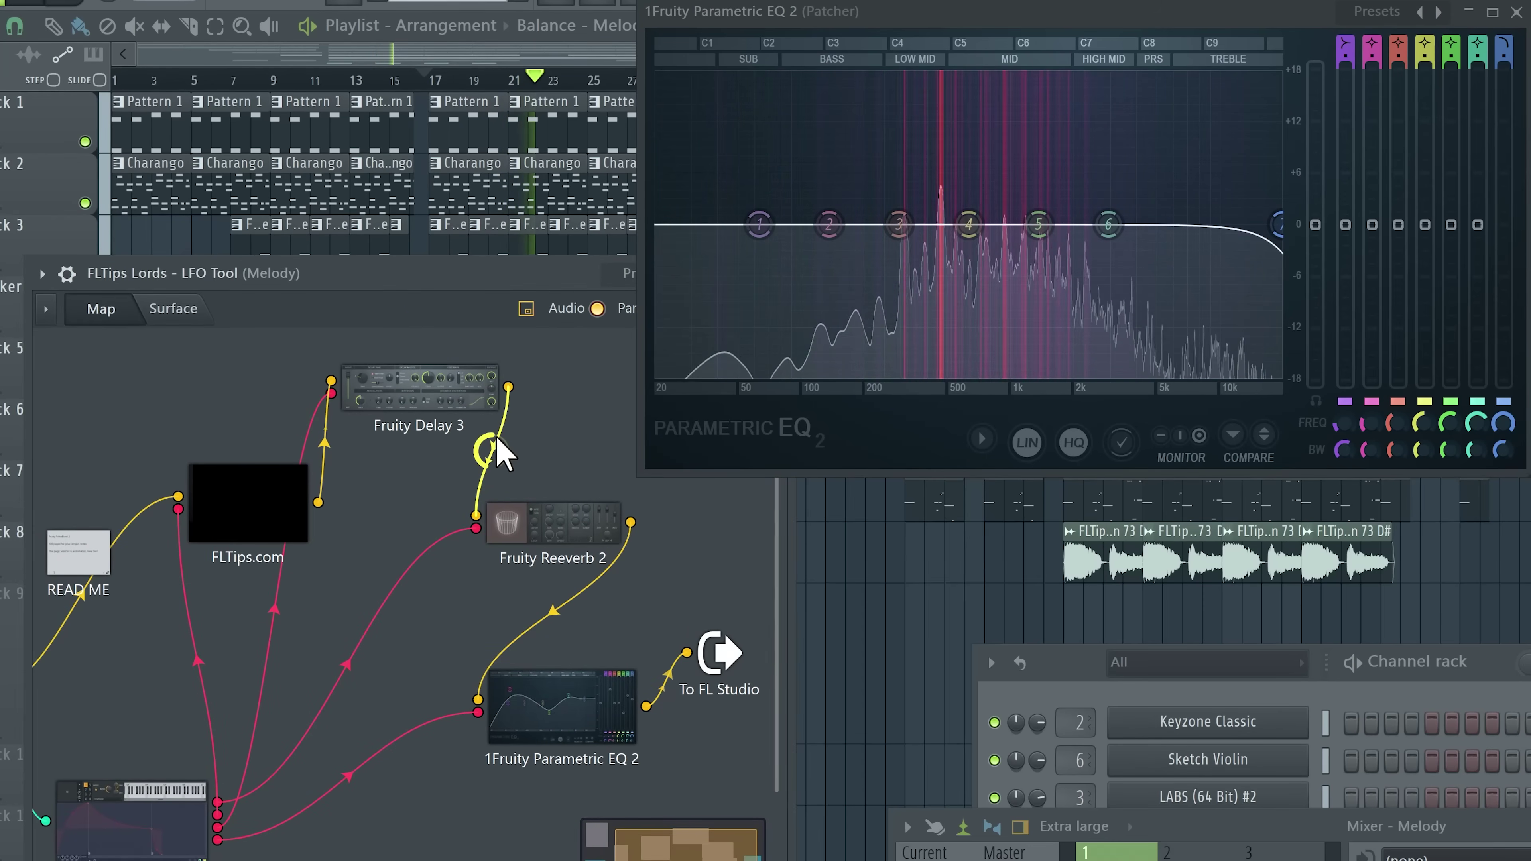